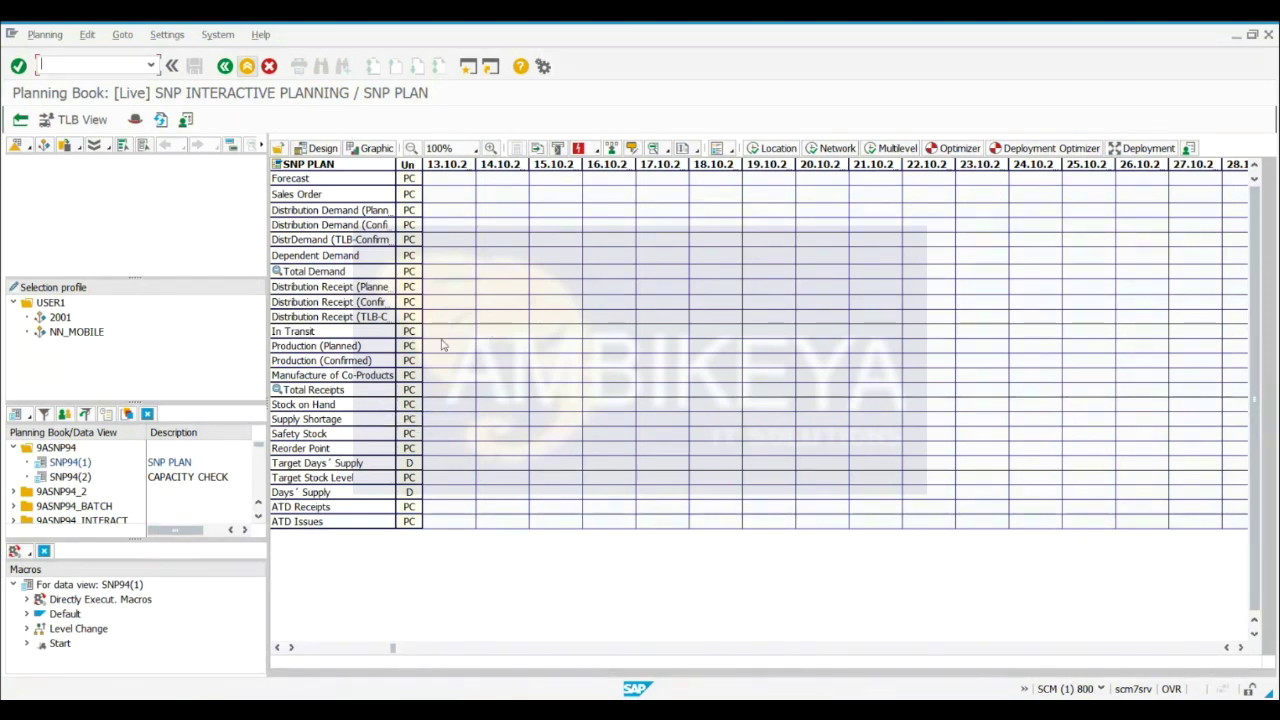
Load the ABSATZPLANUNG demand planning data view from the 9ADP_BASIC planning book
scroll(259, 503, up, 10)
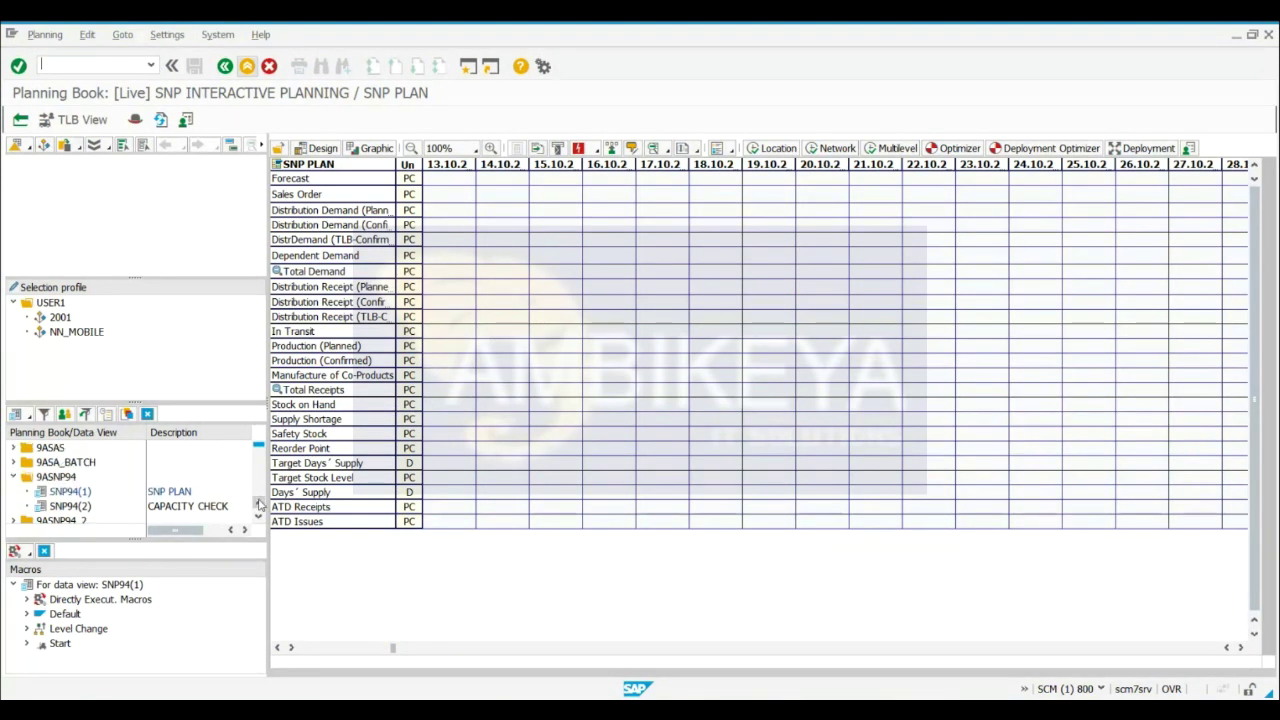
click(650, 377)
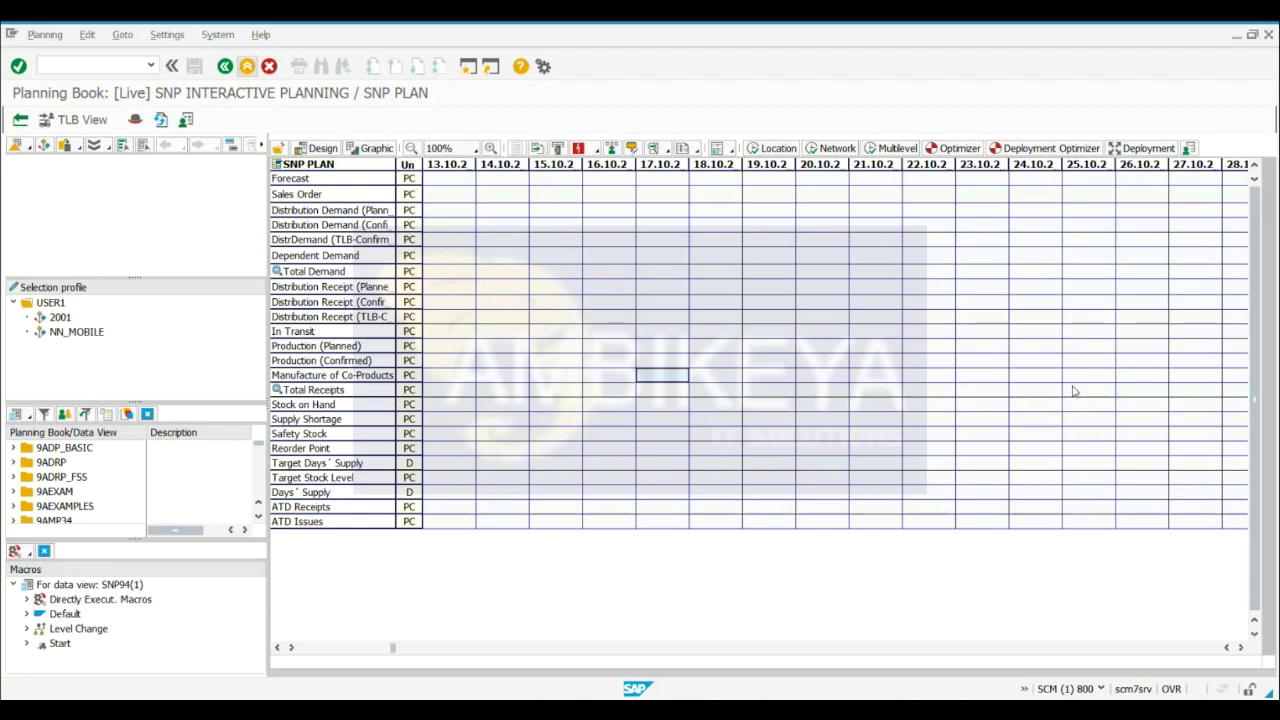
click(258, 504)
click(258, 504)
click(258, 504)
click(260, 514)
click(260, 514)
click(260, 514)
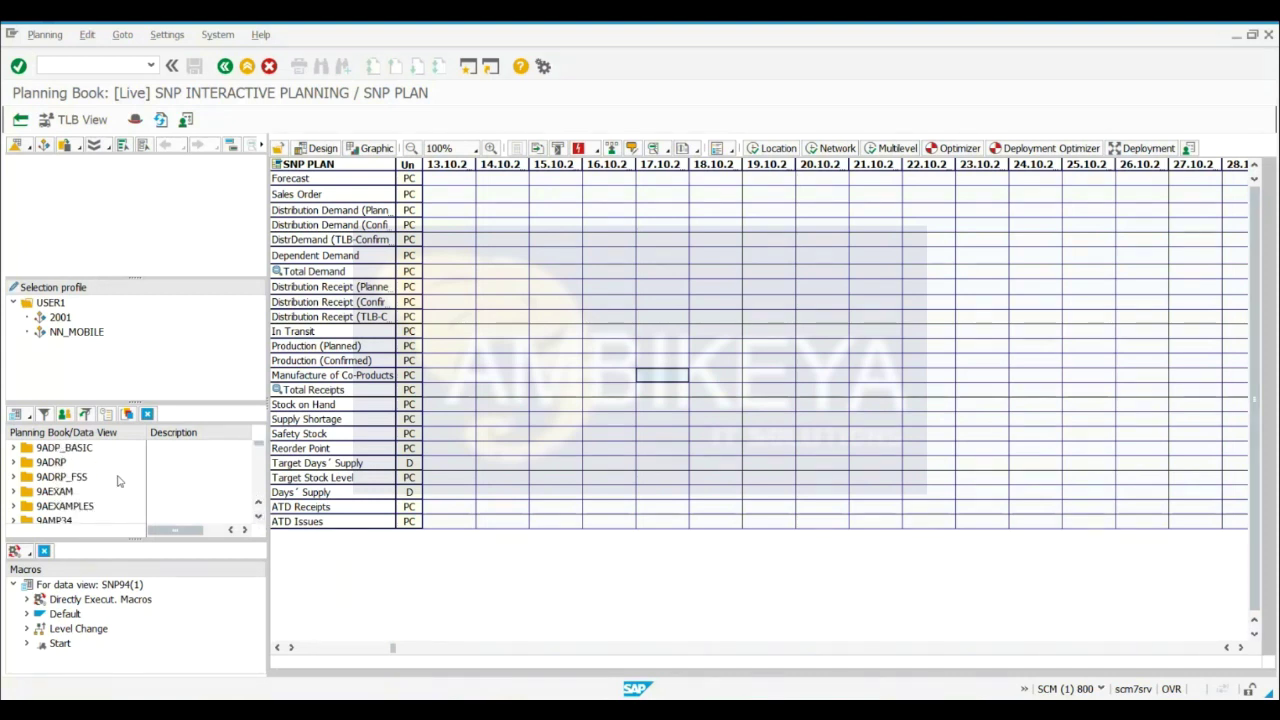
click(13, 448)
click(80, 463)
double_click(85, 463)
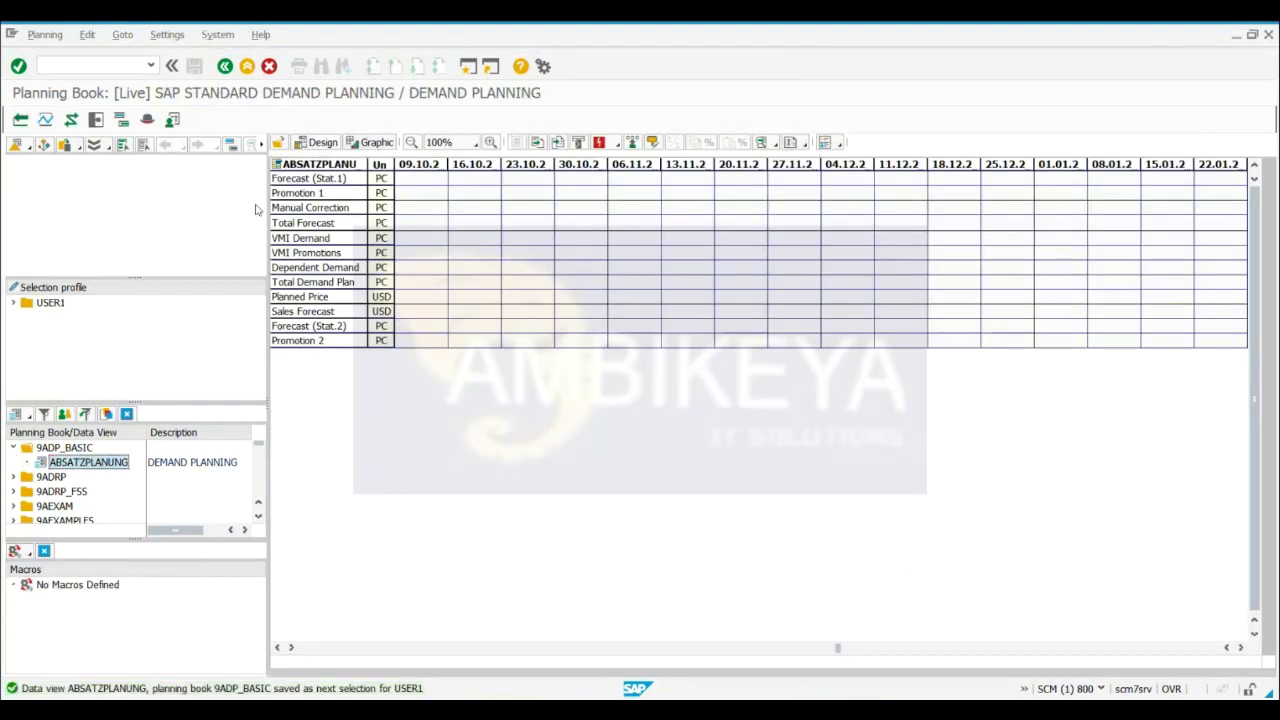
Examine the Promotion 1, Promotion 2 and Total Forecast key figure rows in the demand planning grid
click(313, 195)
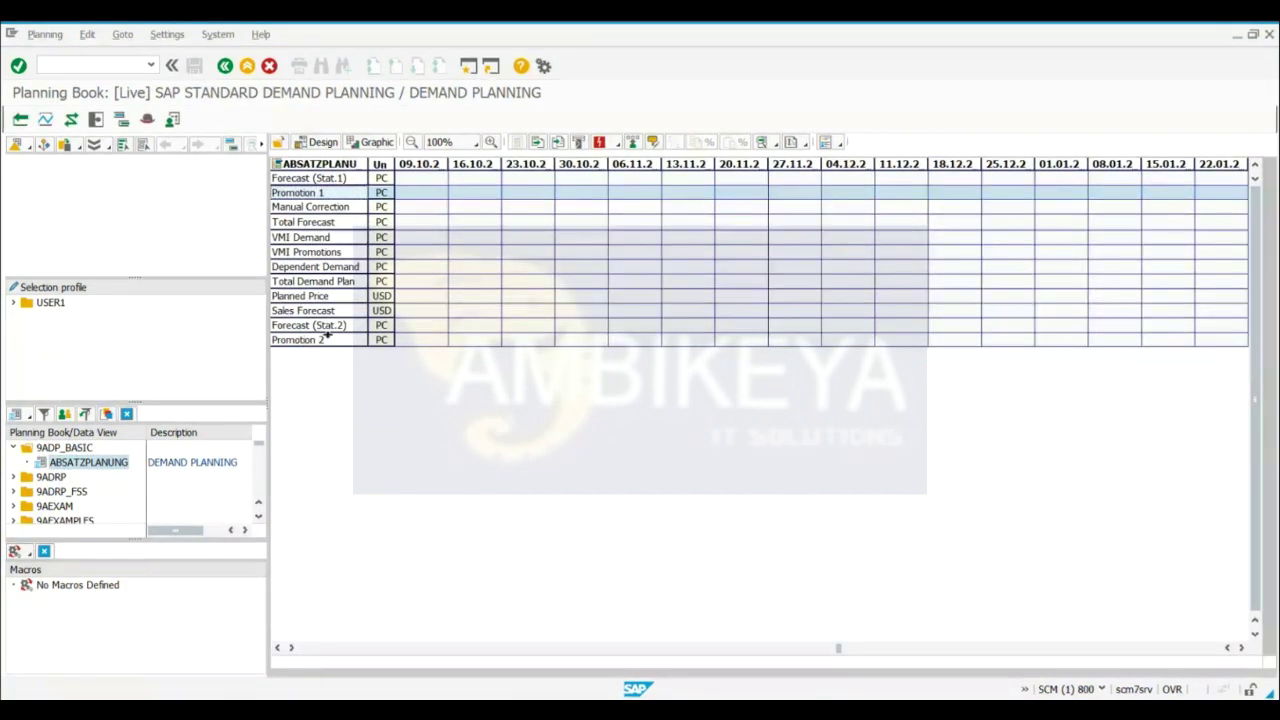
click(307, 191)
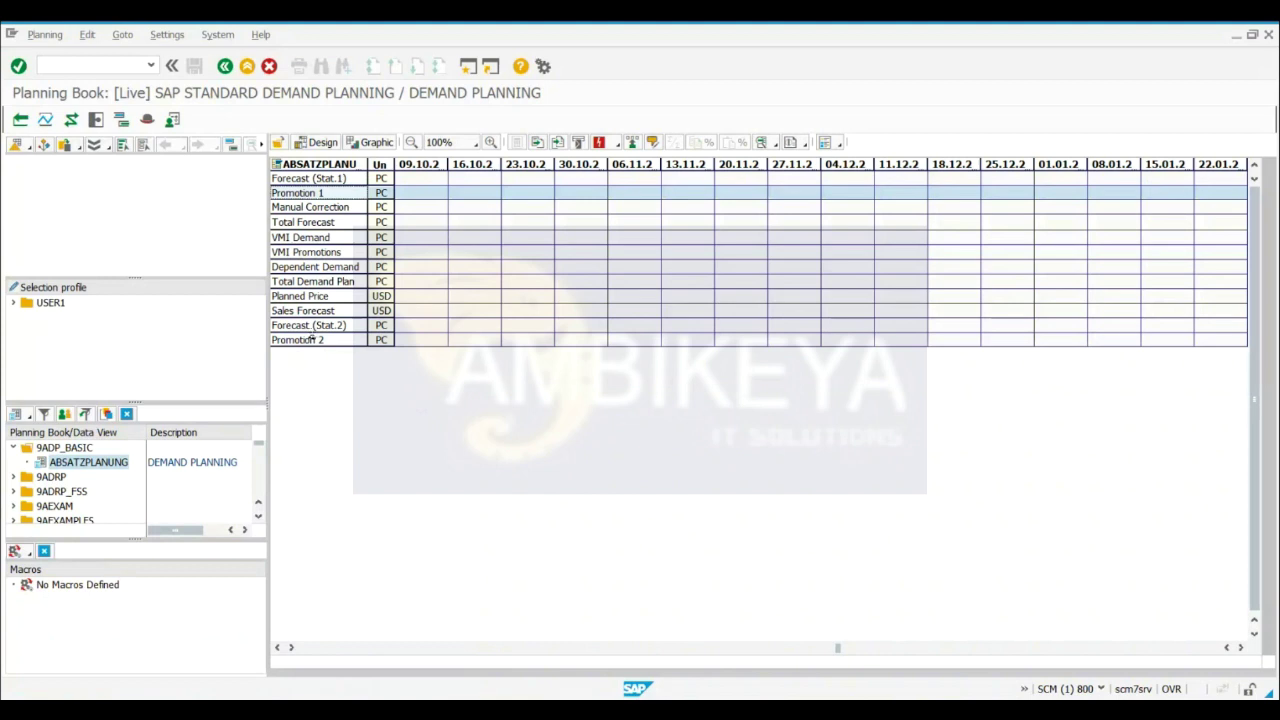
click(310, 336)
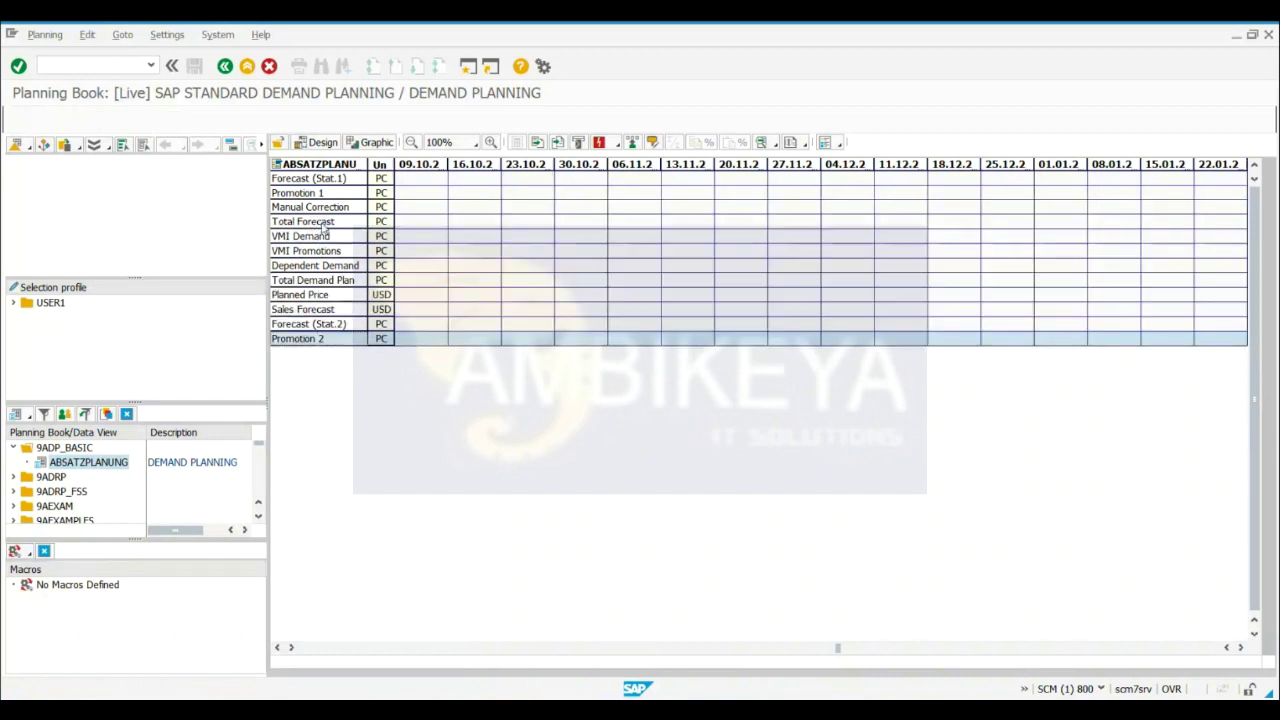
click(326, 221)
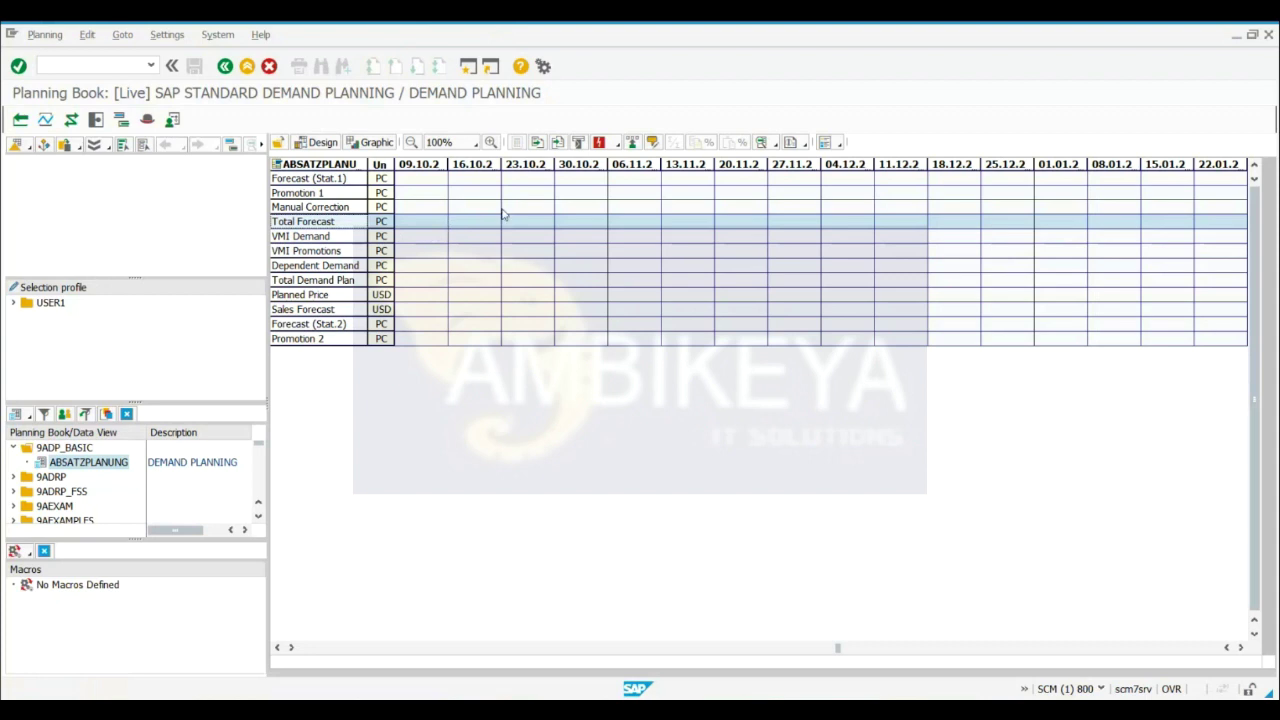
click(309, 192)
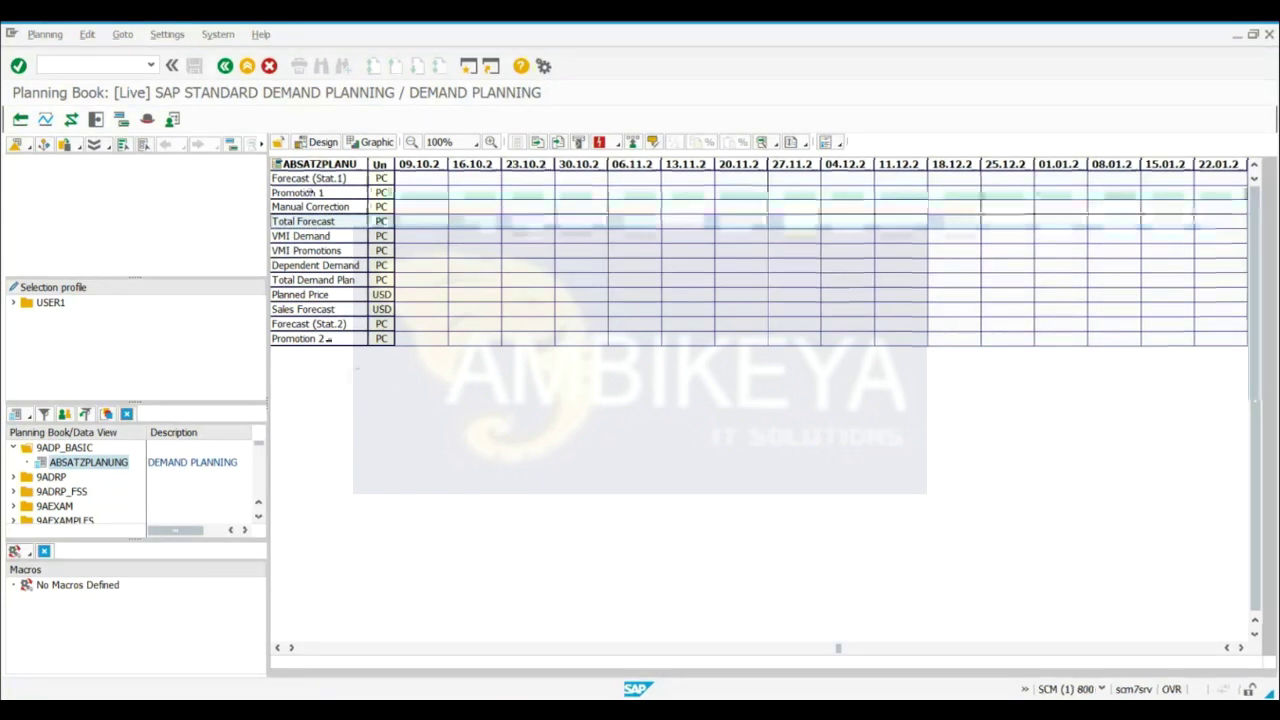
click(318, 338)
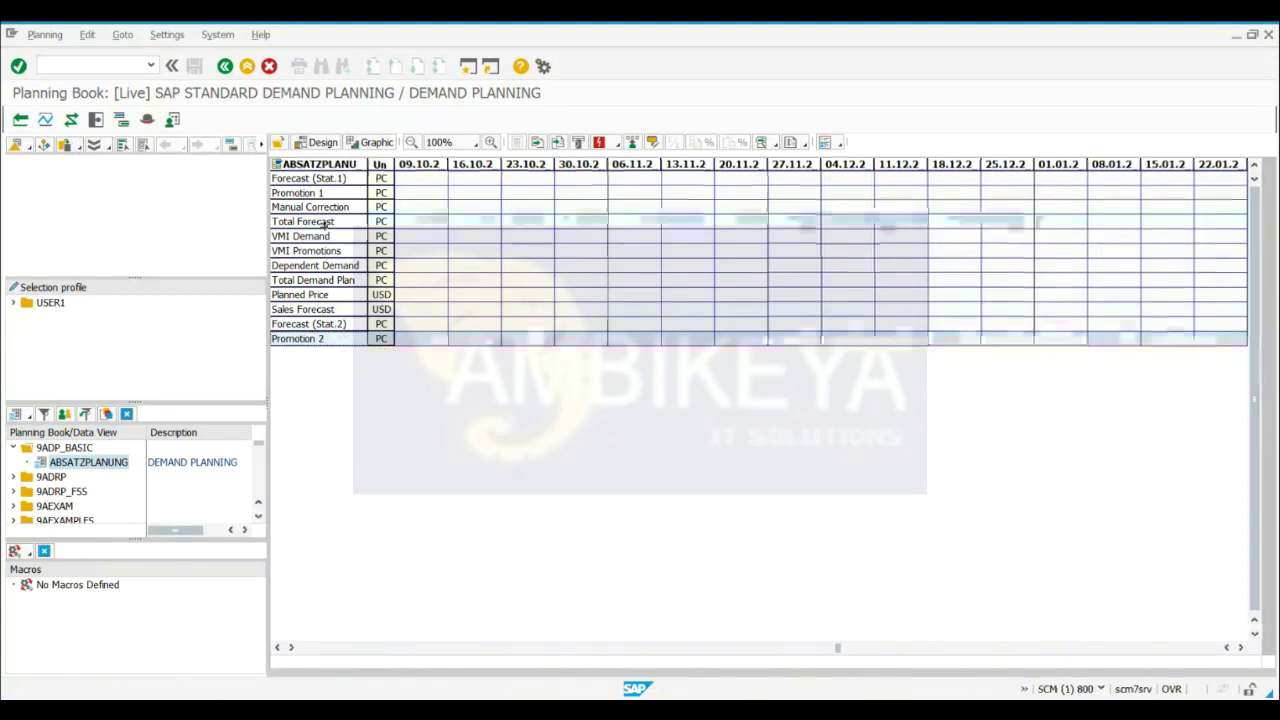
click(527, 221)
click(687, 207)
click(846, 236)
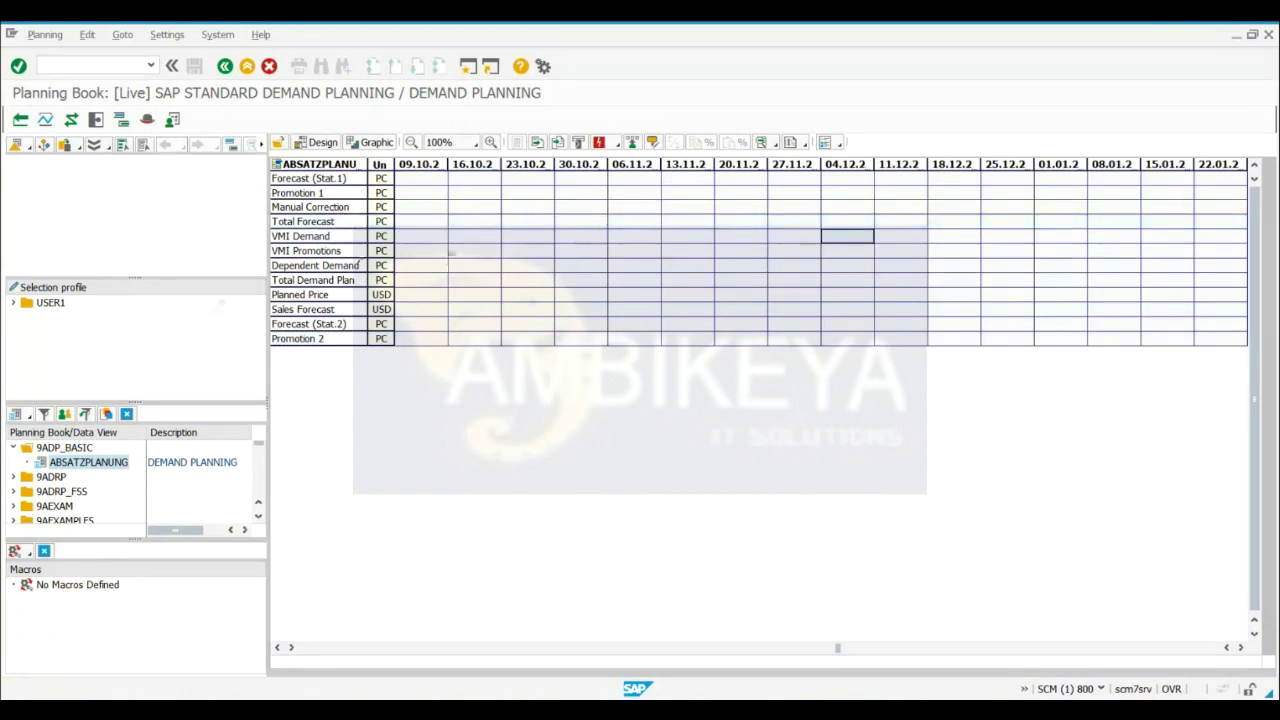
click(323, 224)
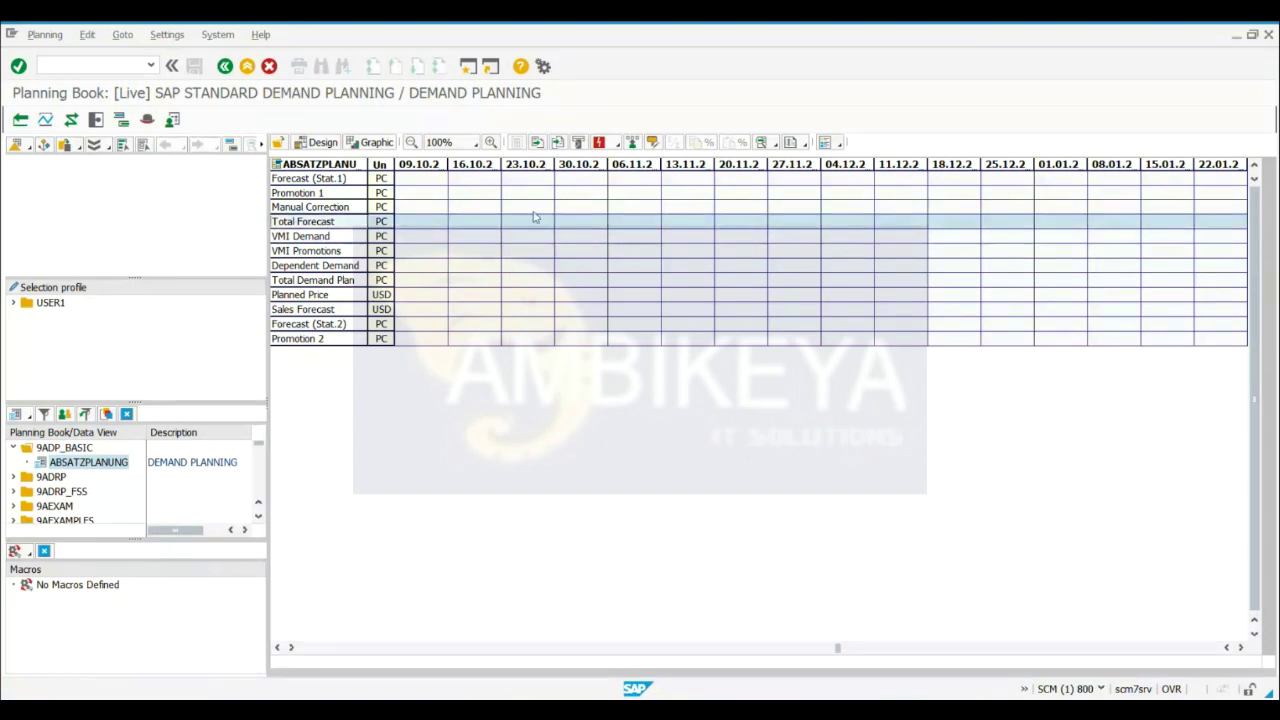
Widen the 23.10.2023 column to show its full date and review the Total Forecast, Promotion 2 and Total Demand Plan rows
drag(555, 164, 602, 170)
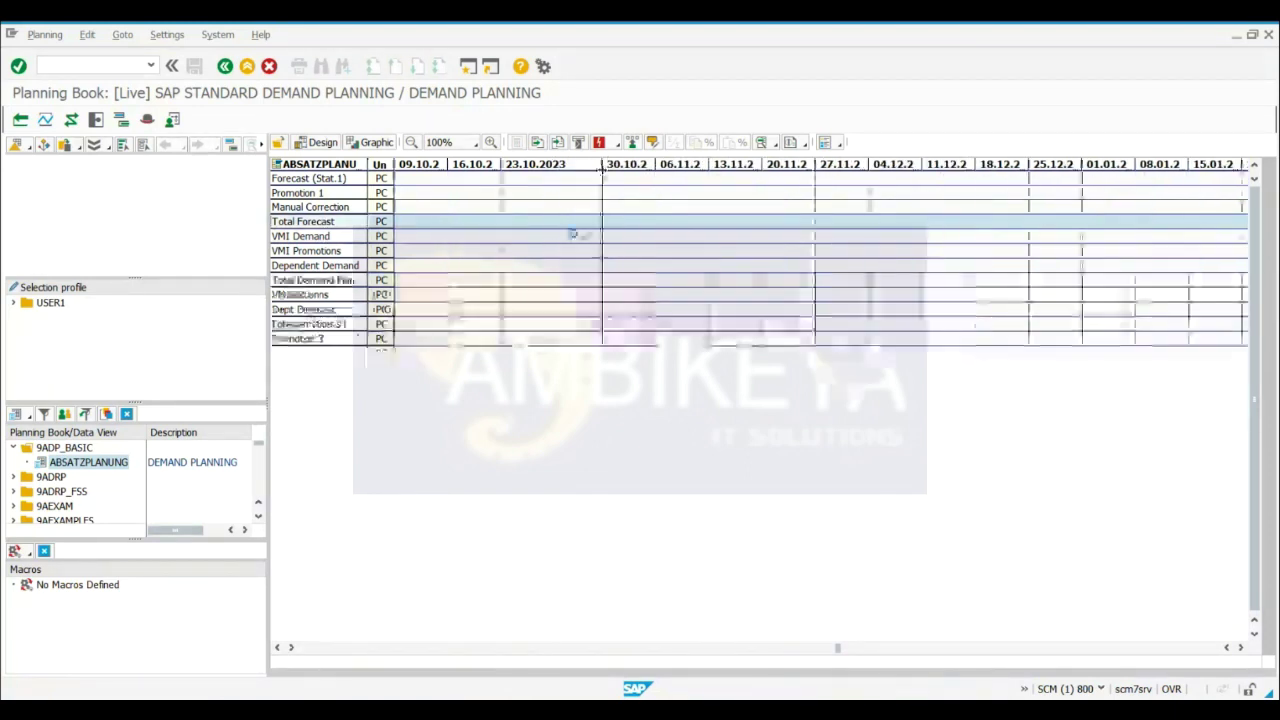
click(765, 224)
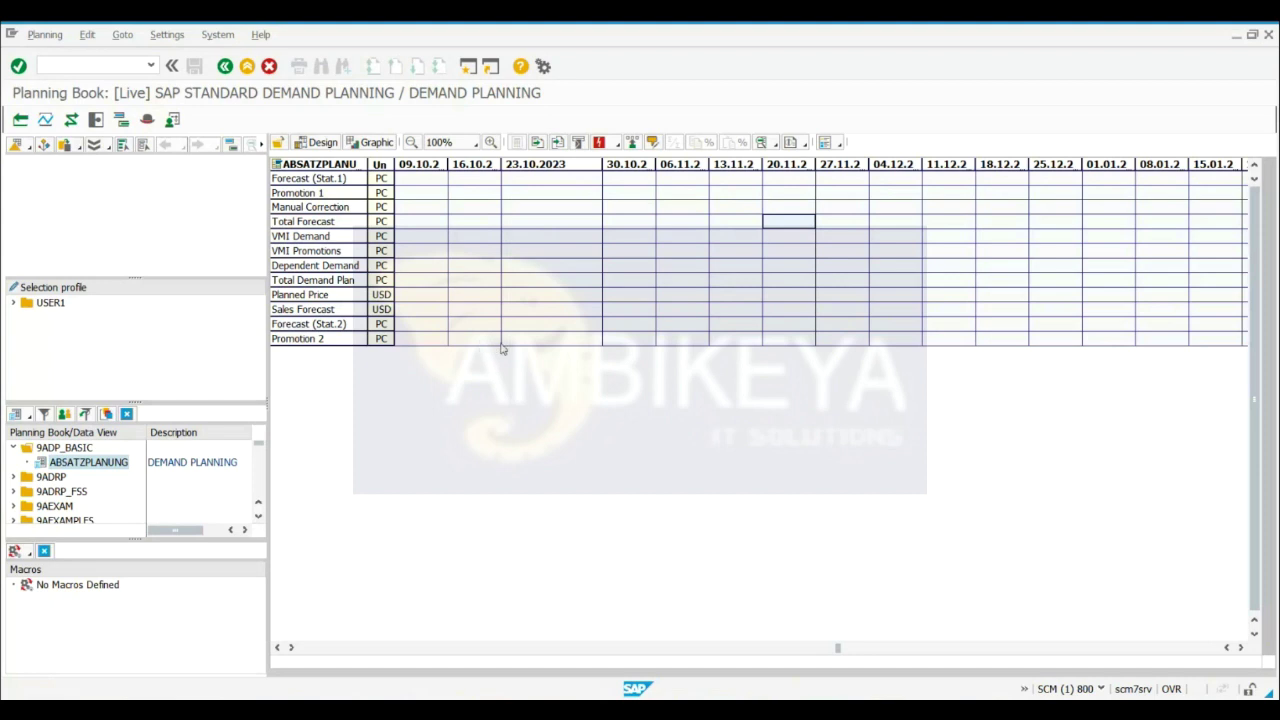
click(842, 339)
click(945, 340)
click(909, 340)
click(1010, 344)
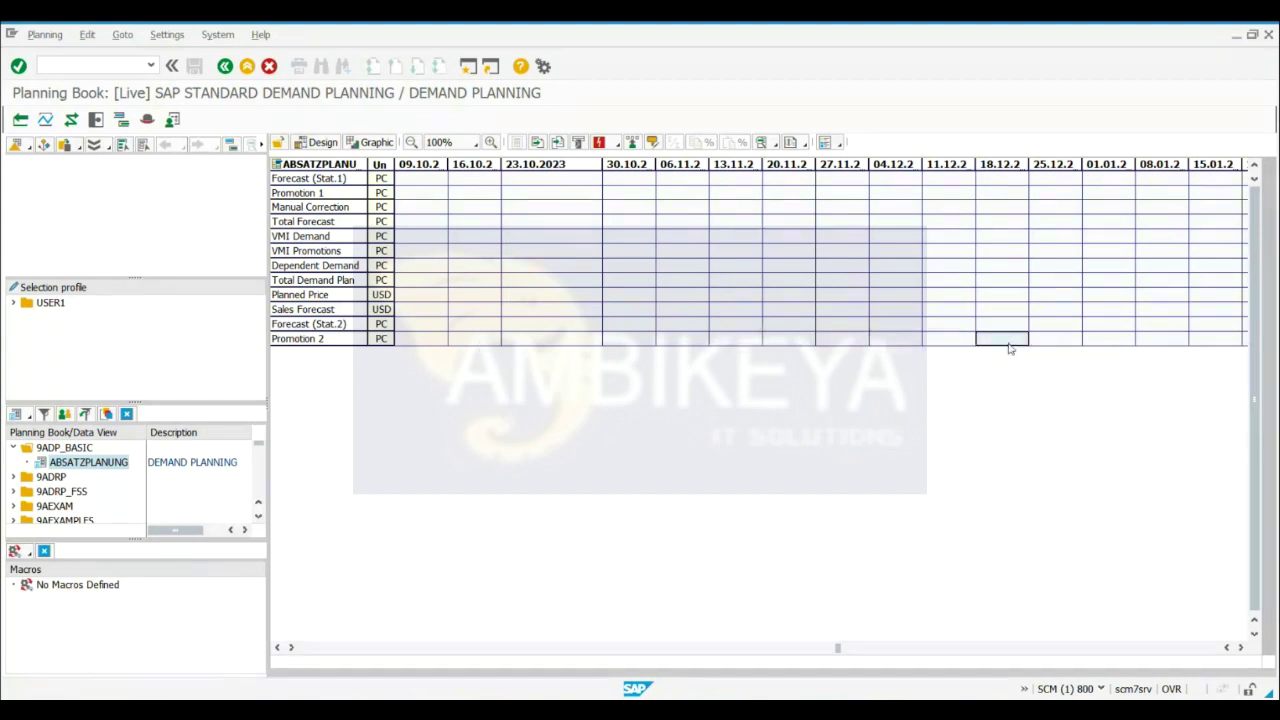
click(640, 340)
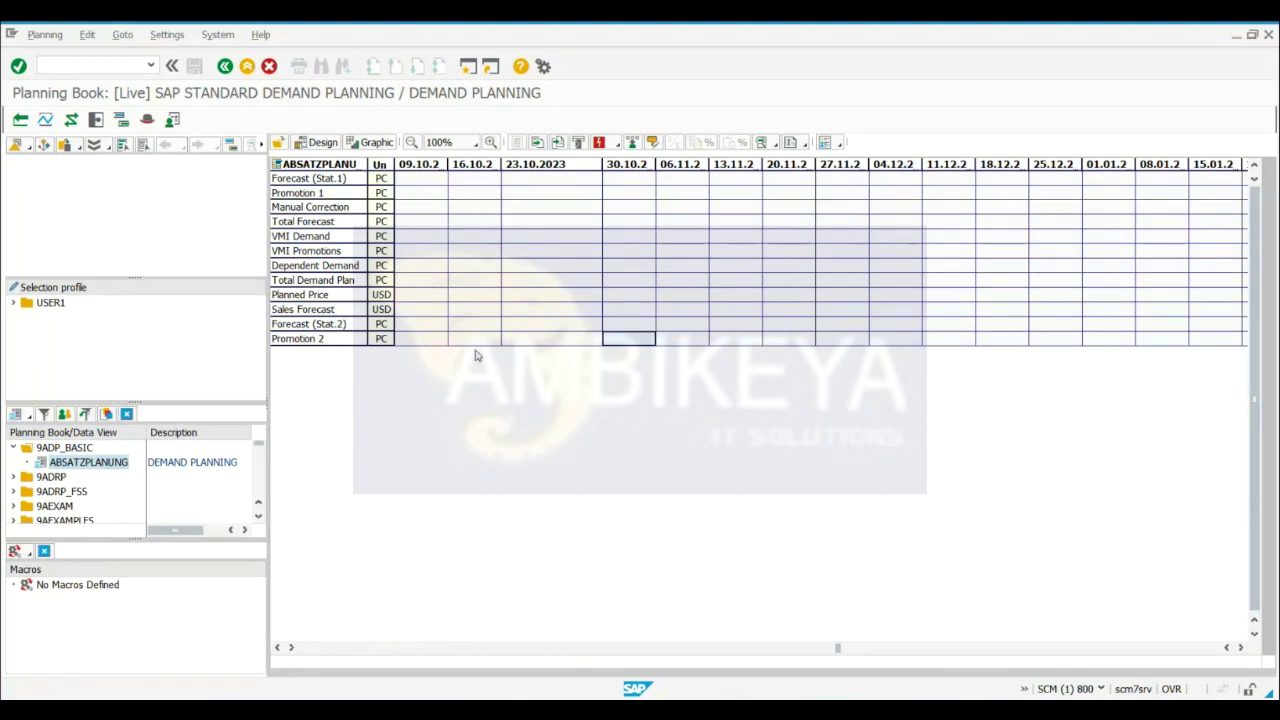
click(410, 283)
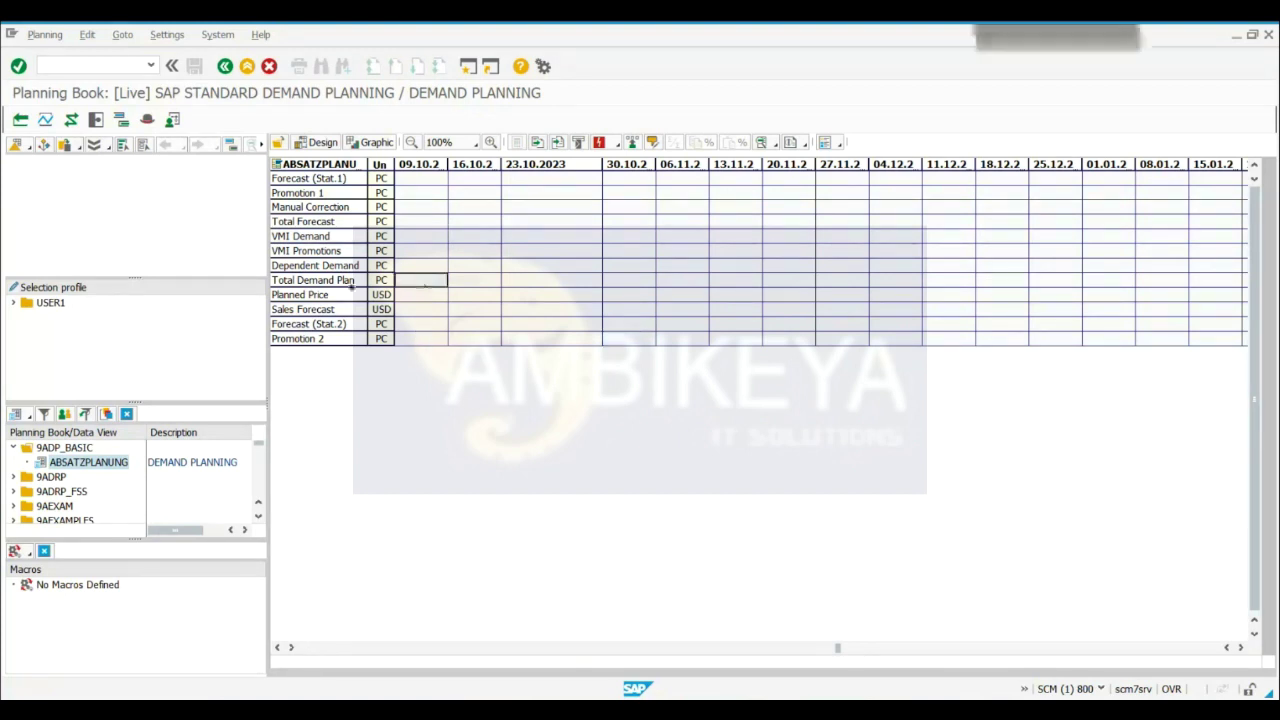
click(728, 284)
click(1008, 281)
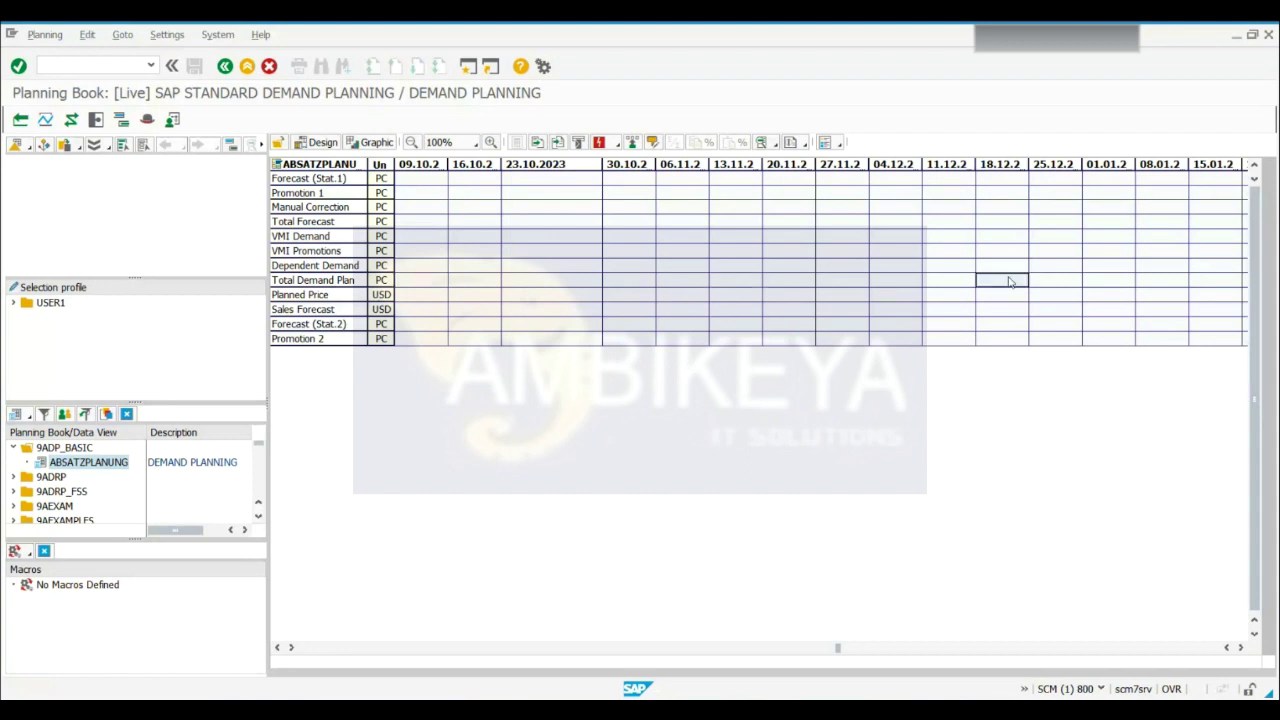
Switch to the Session Notes workbook in Excel and open Sheet4
click(790, 708)
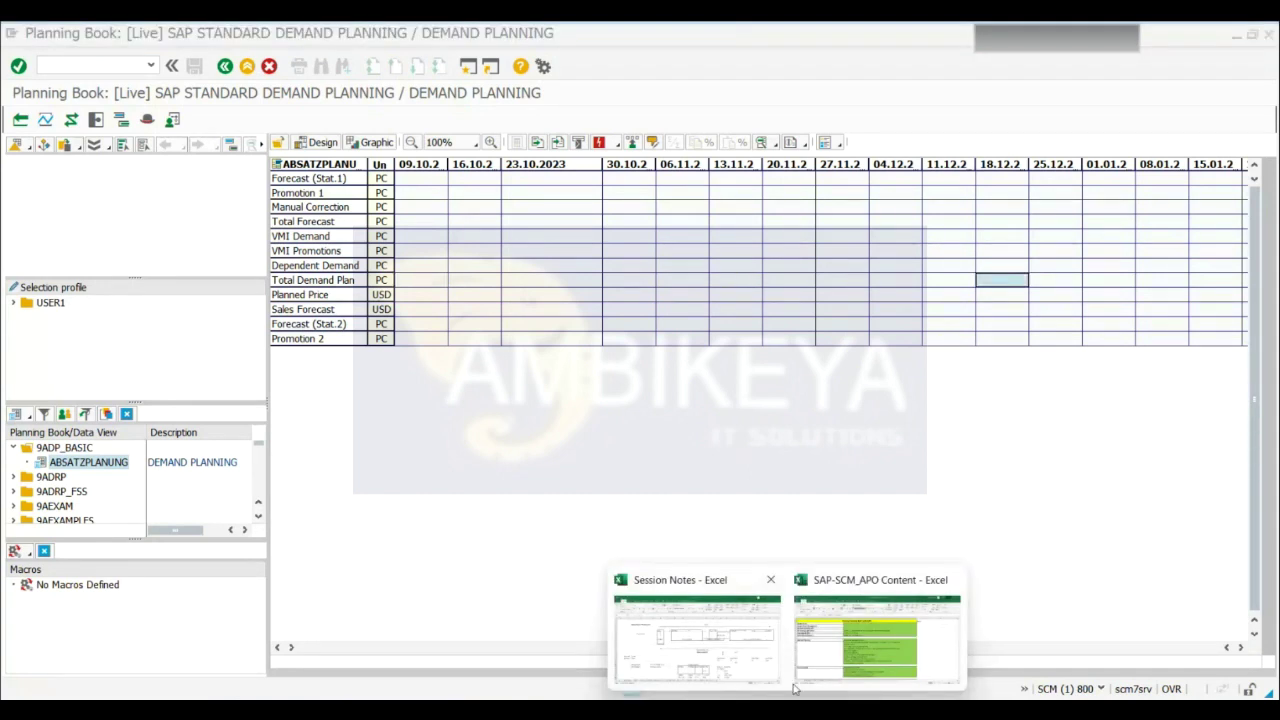
click(753, 640)
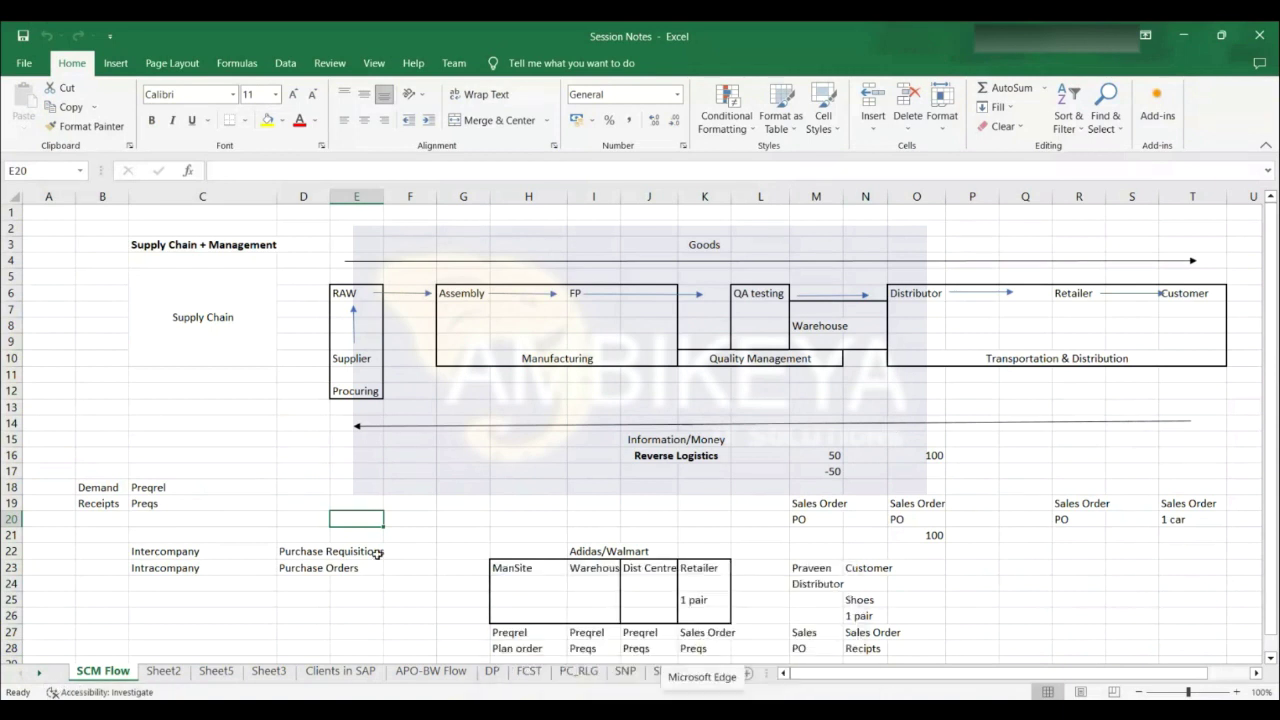
click(671, 671)
Enter the labels Forecast, Promotion and Total Demand in K8:K10 and fit column K to its contents
click(614, 324)
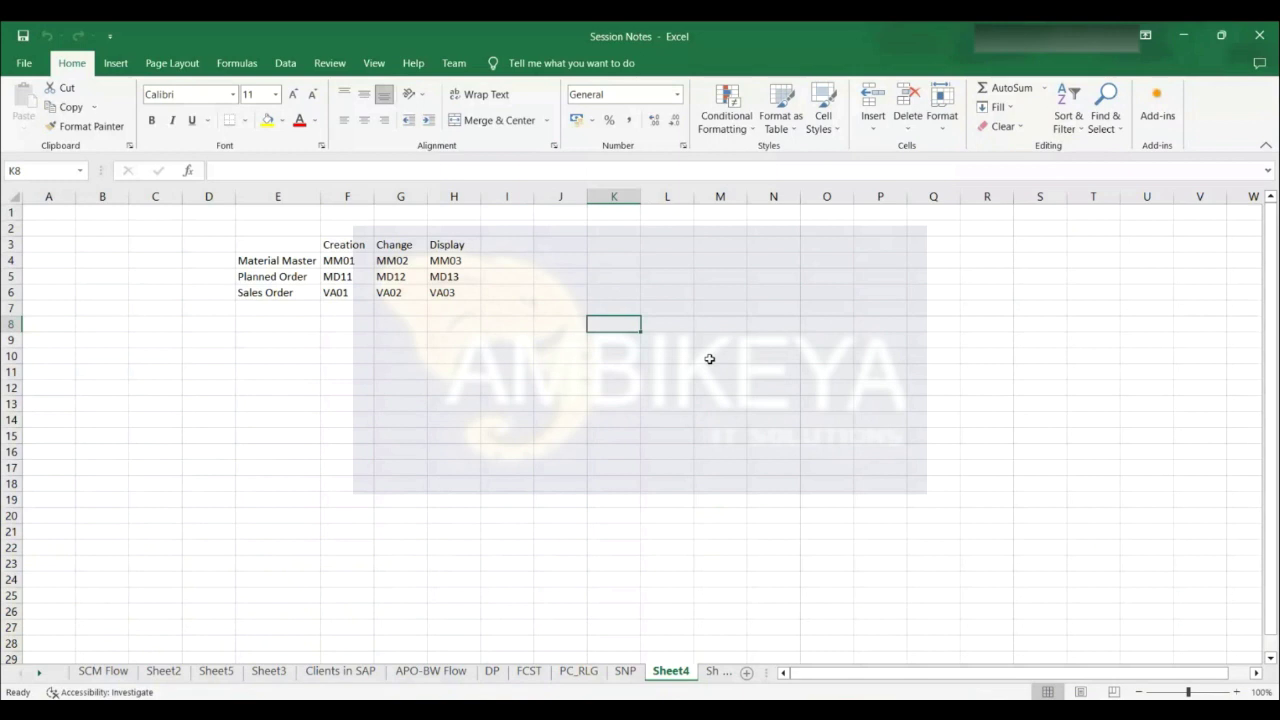
text(Forecast)
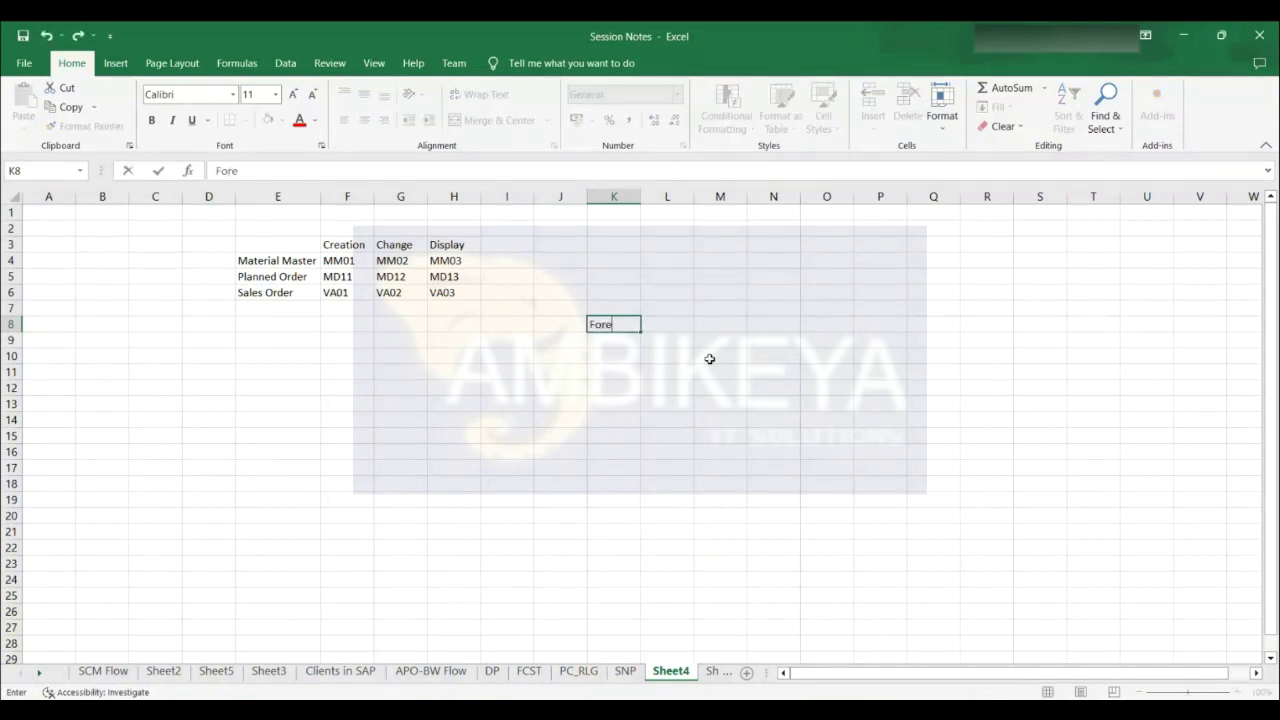
click(625, 342)
text(Promotion)
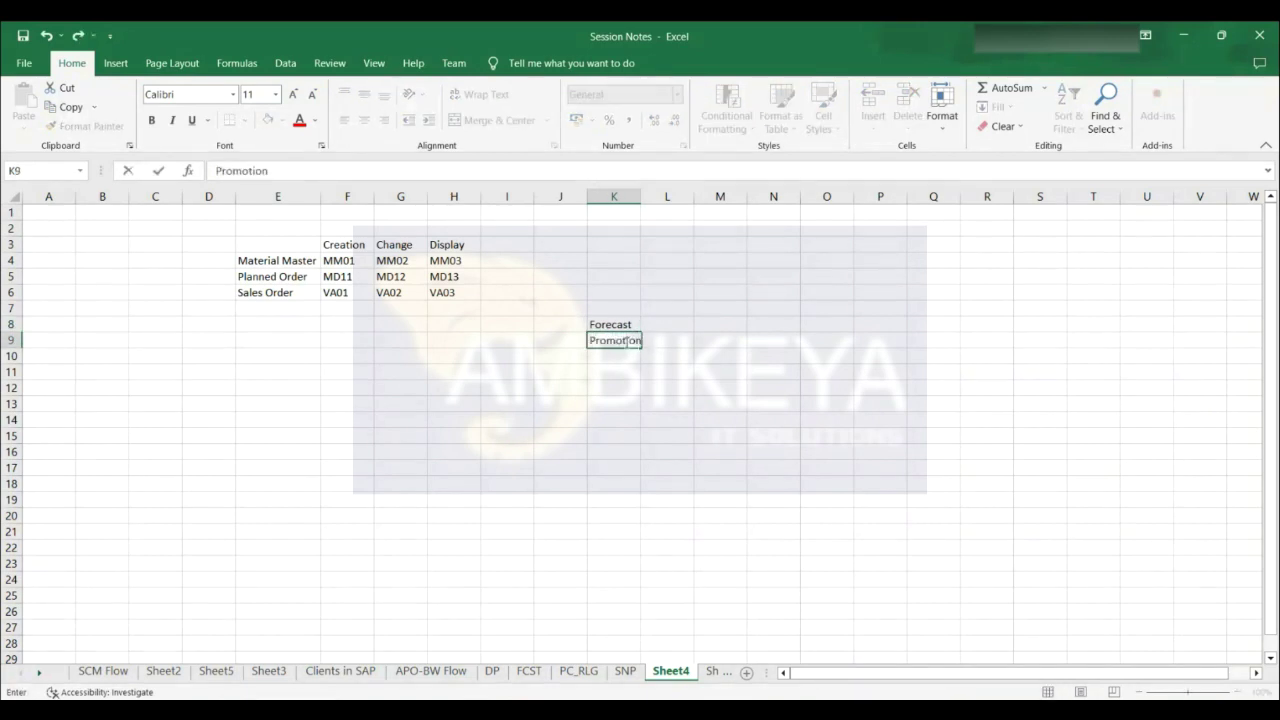
click(624, 356)
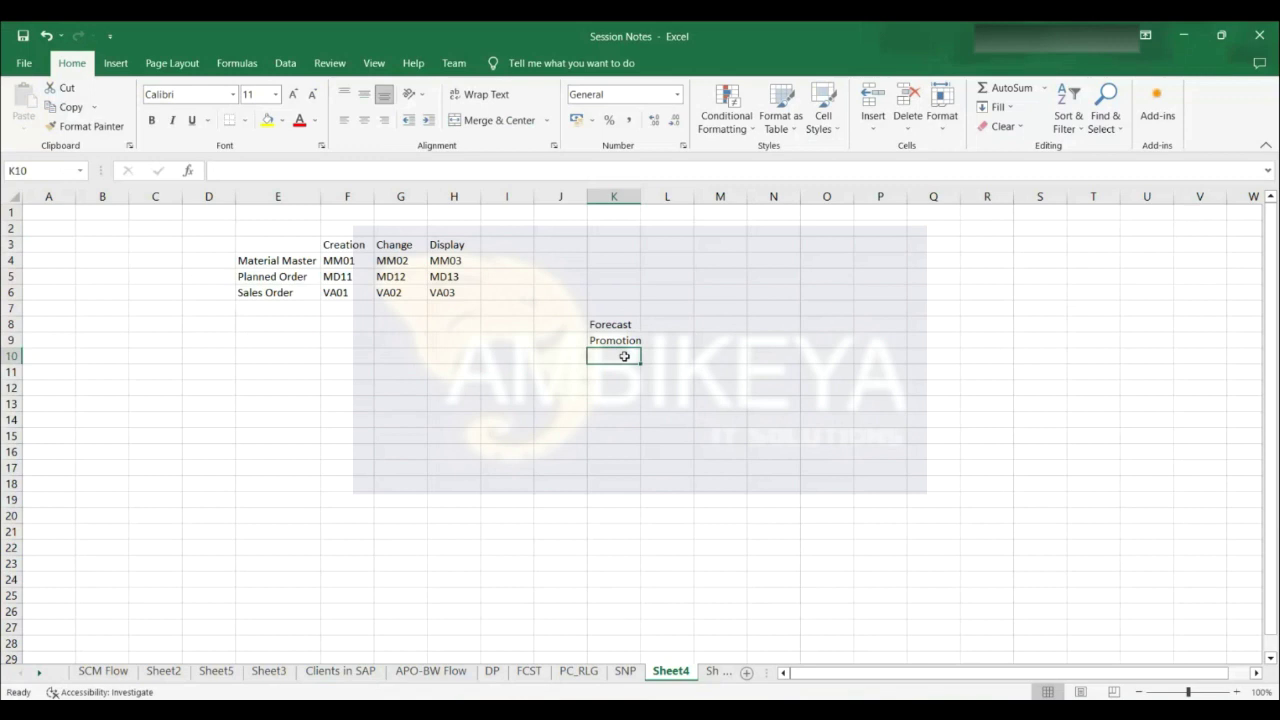
text(Total Demand)
click(697, 455)
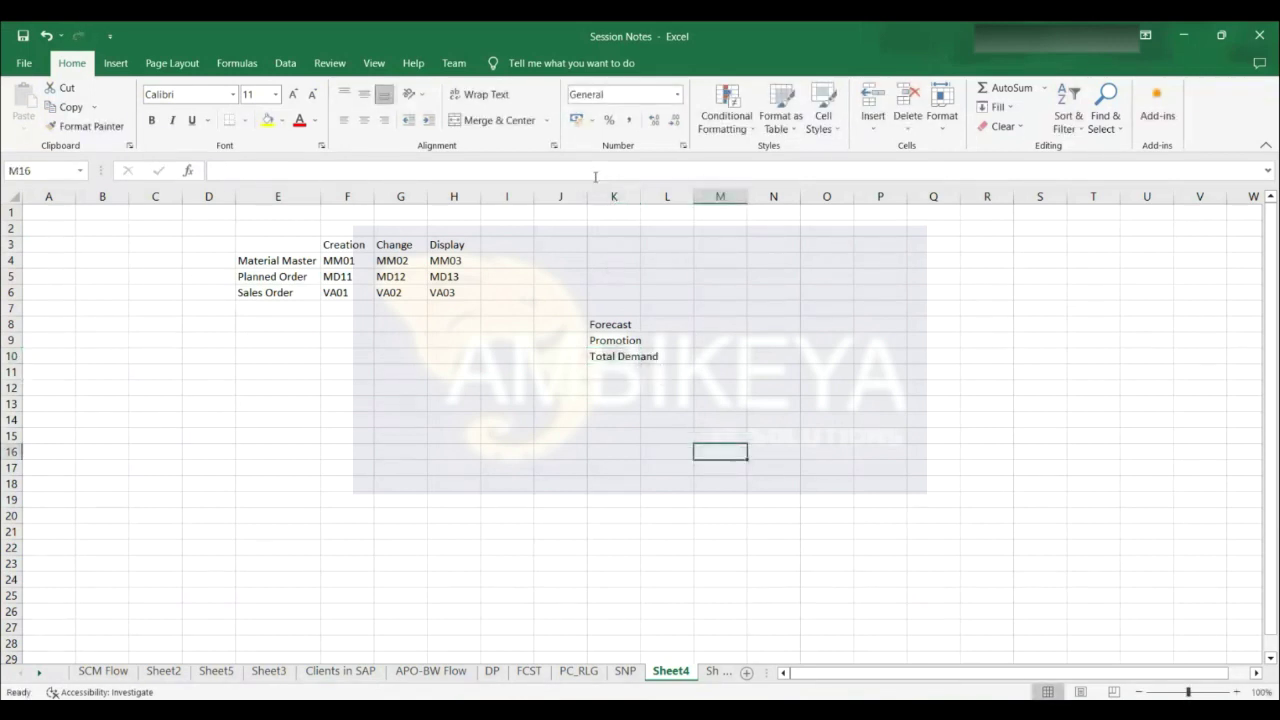
double_click(640, 196)
click(640, 324)
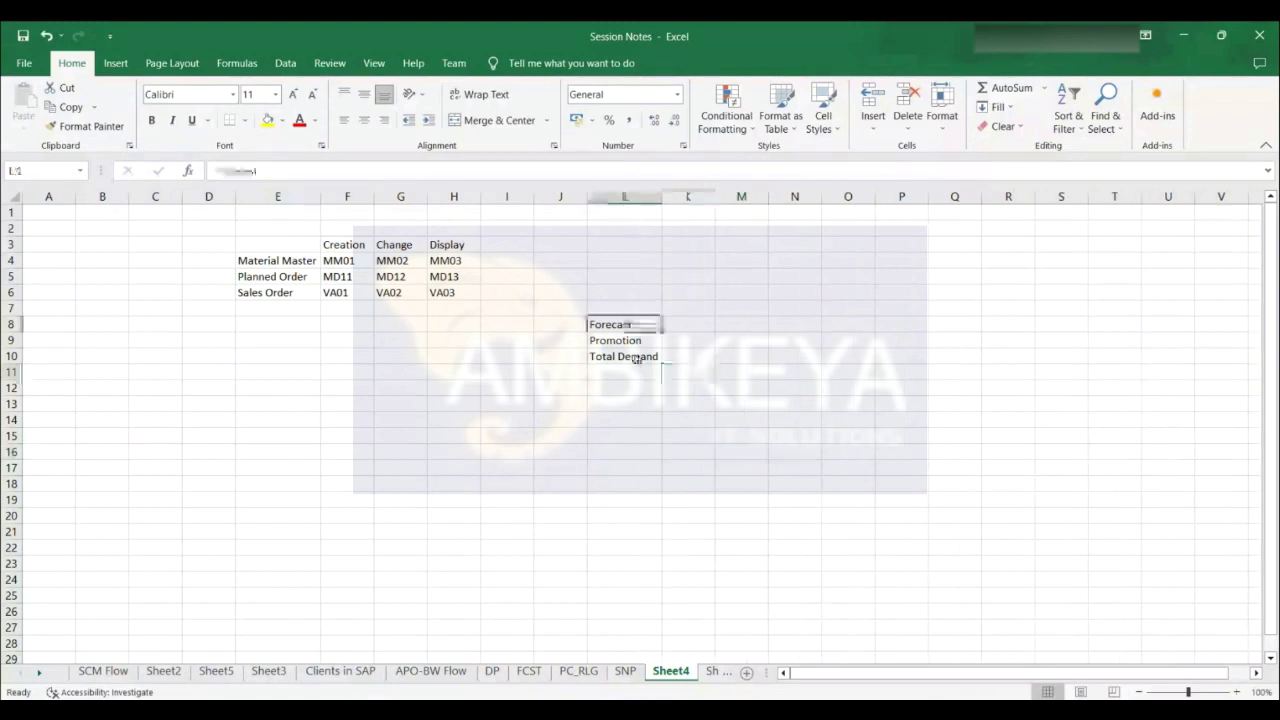
Fill the Forecast row in L8:O8 with the values 300, 300, 400 and 500
click(703, 321)
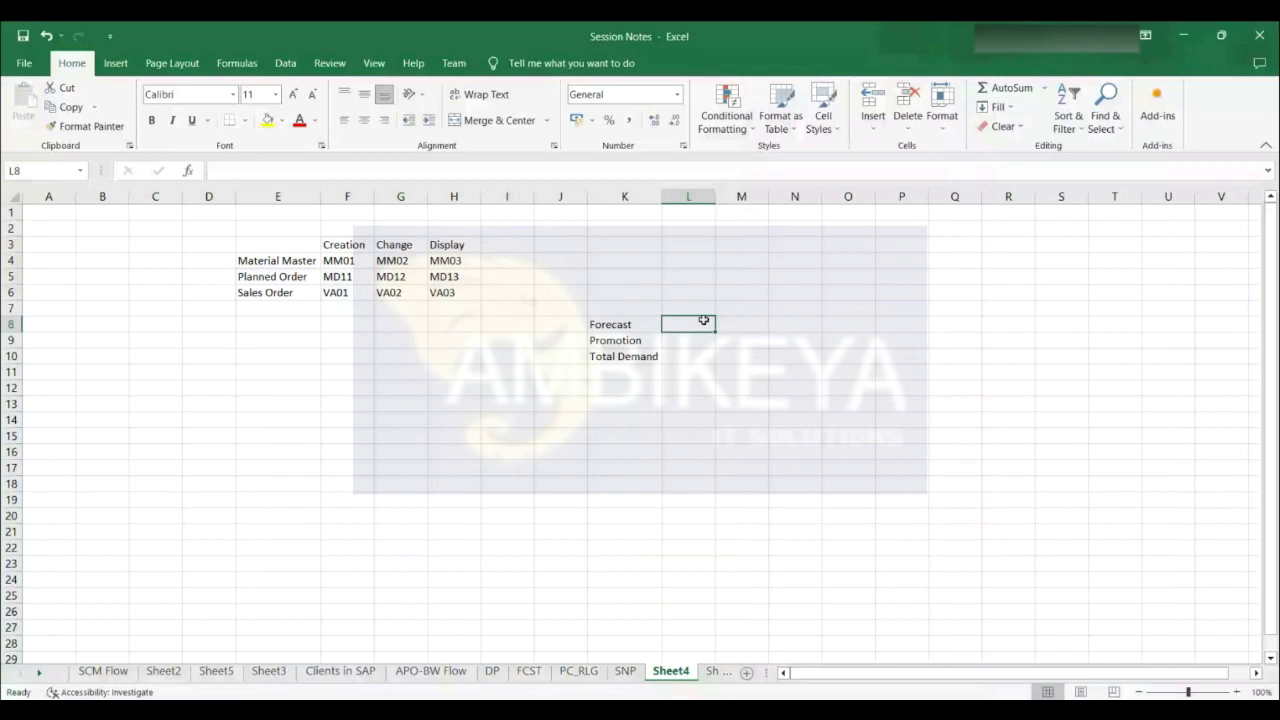
text(300)
click(739, 321)
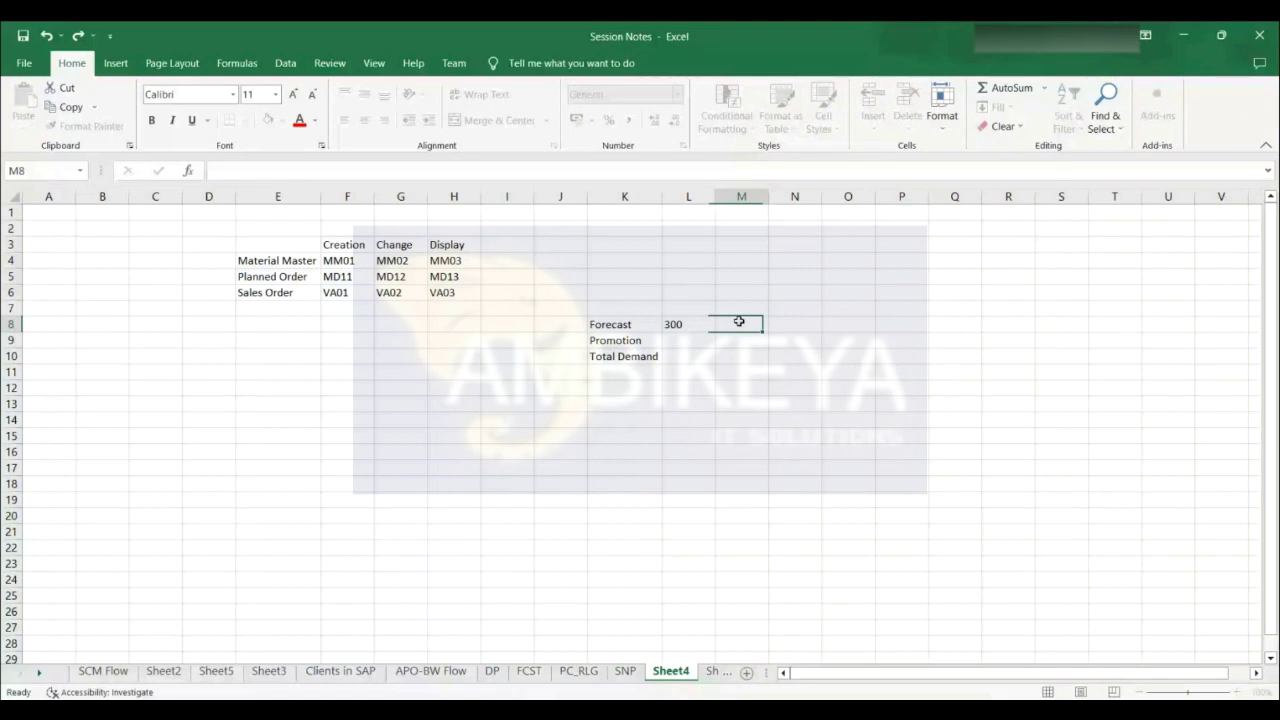
text(300)
click(800, 326)
text(400)
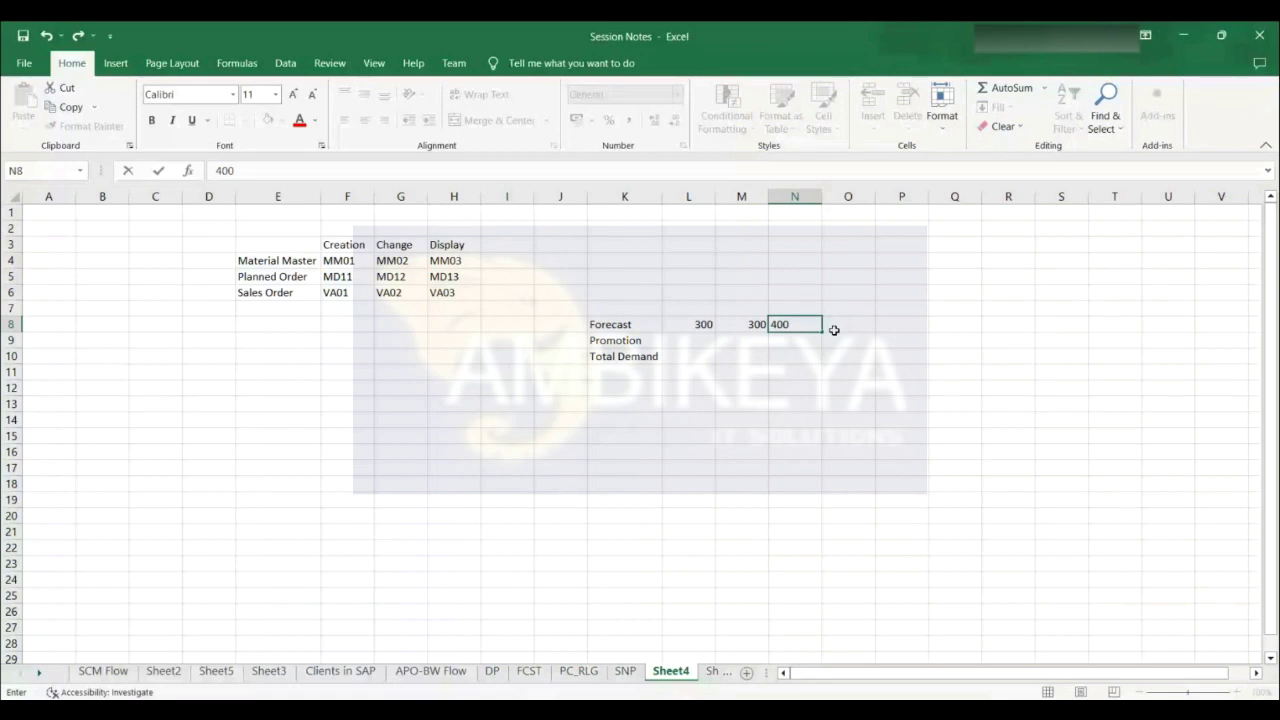
click(834, 330)
text(500)
click(611, 325)
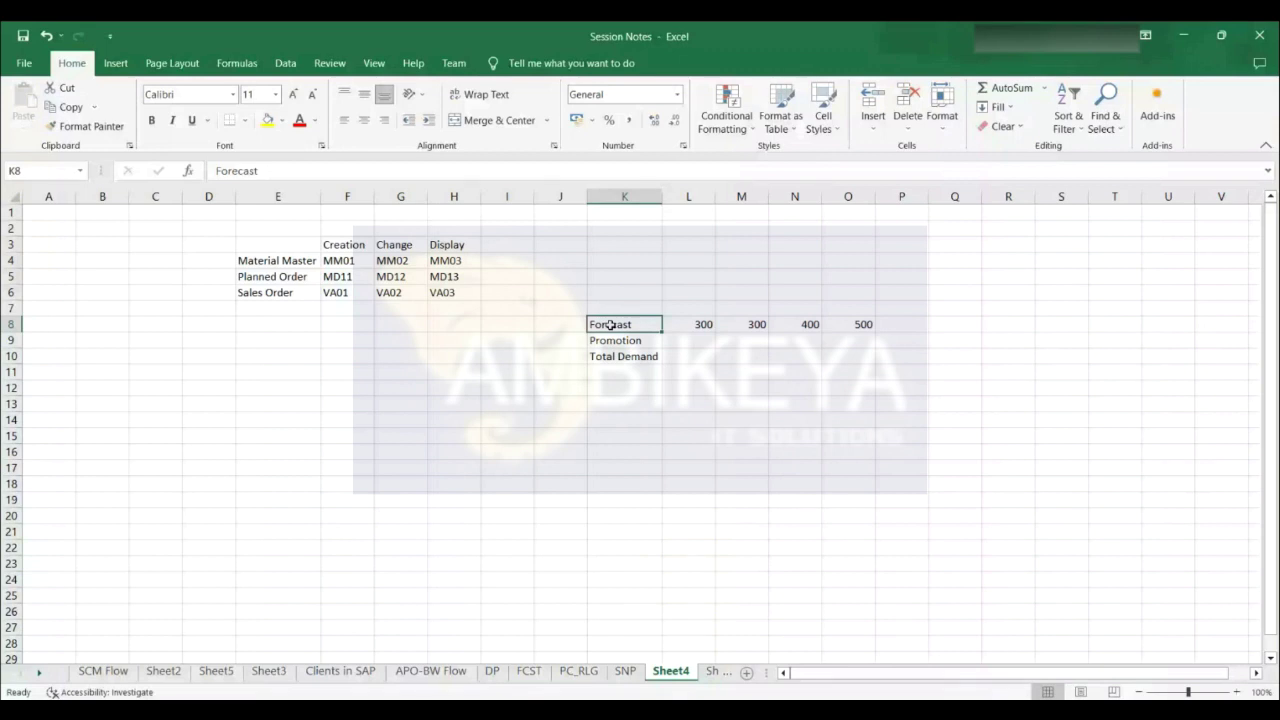
Add the month header Dec-23 in N7, above the forecast value of 400
click(795, 310)
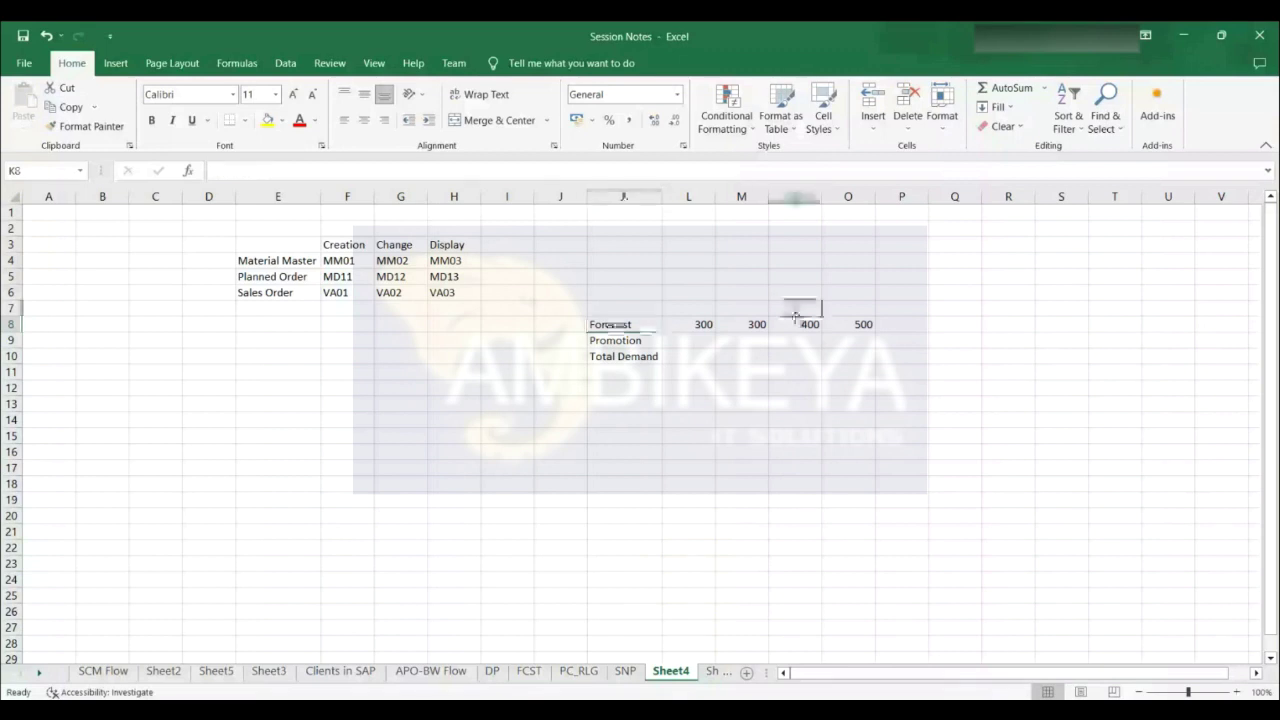
text(DEc)
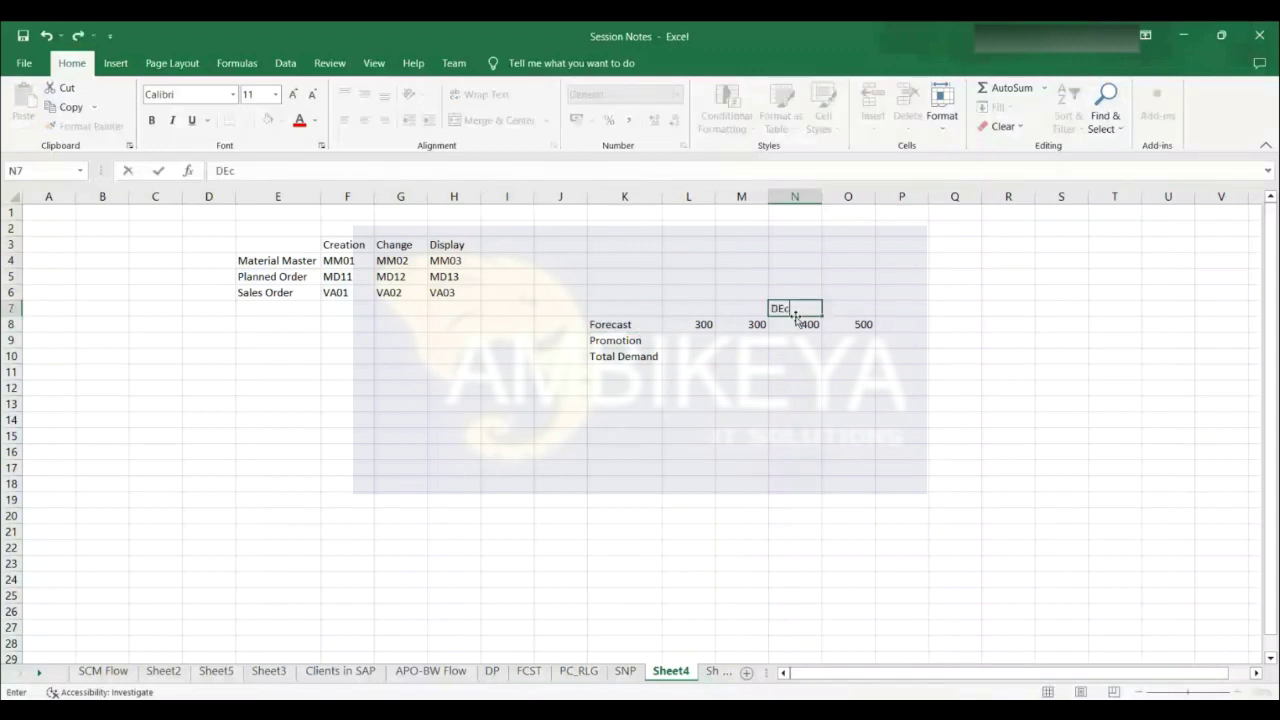
click(848, 356)
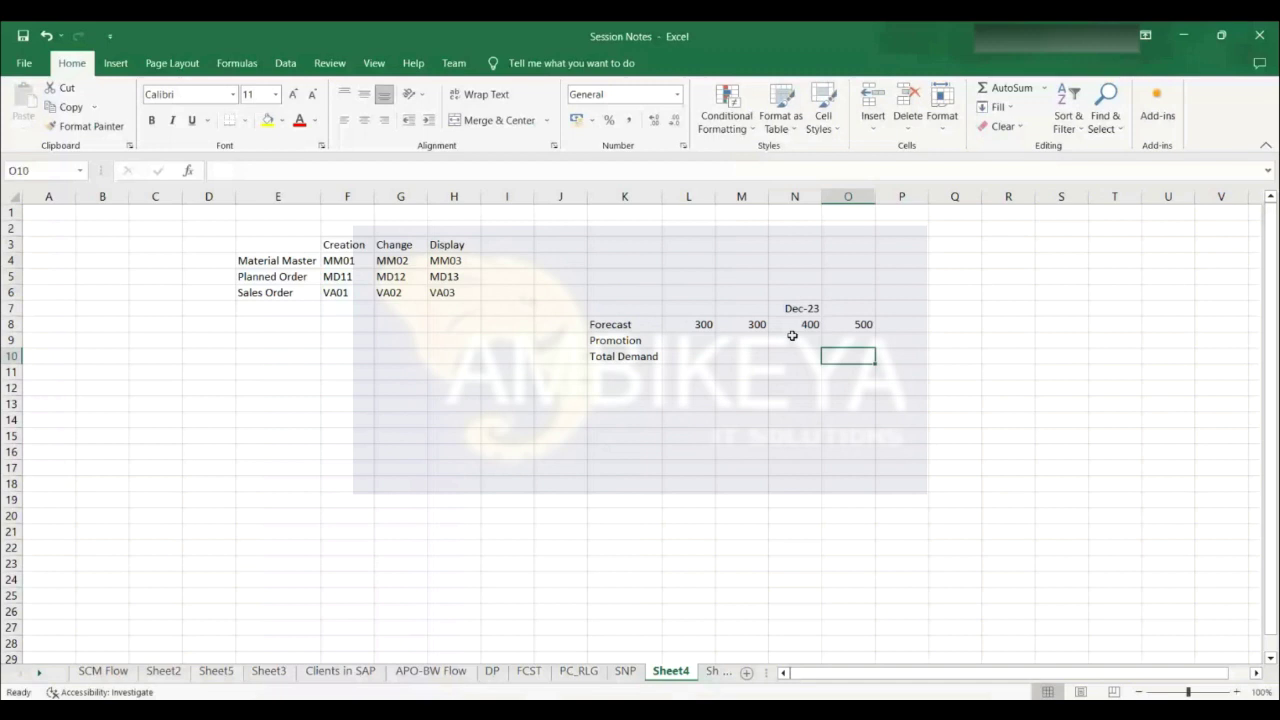
Add the promotion note "Buy 4 Get1 Free" in R6 and fit column R to the text
click(1007, 298)
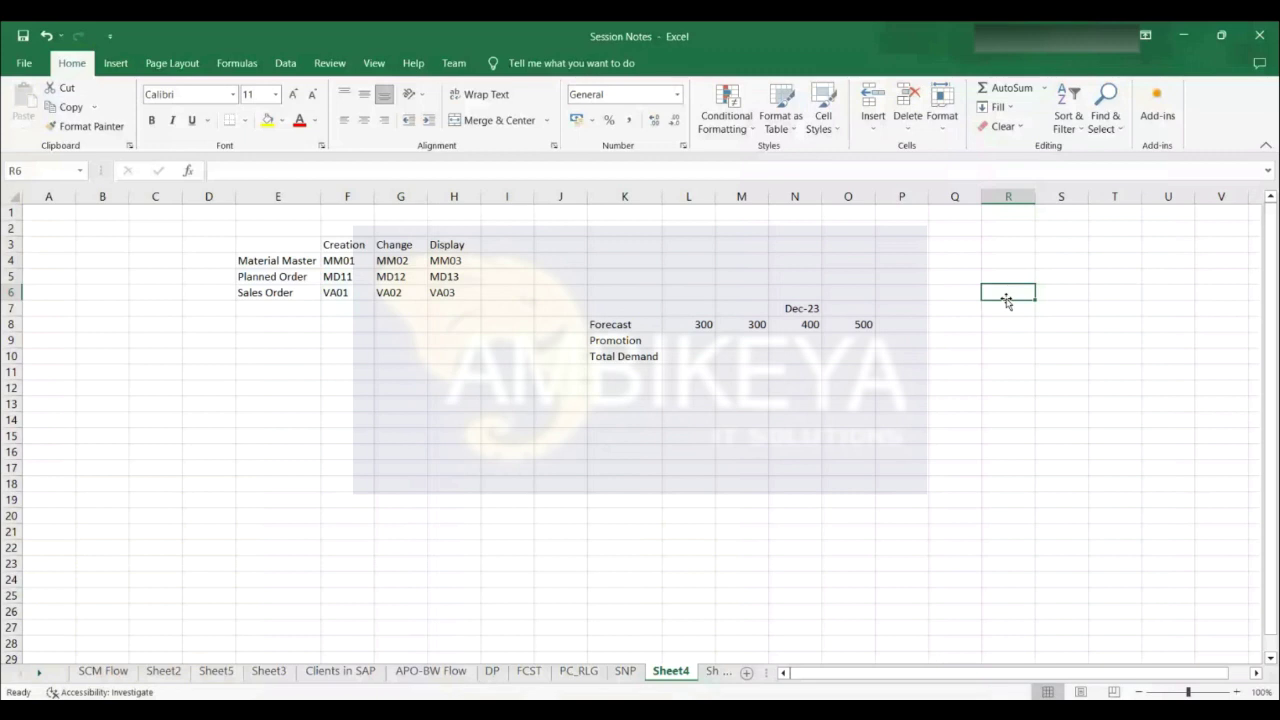
text(Buy 4 Get1)
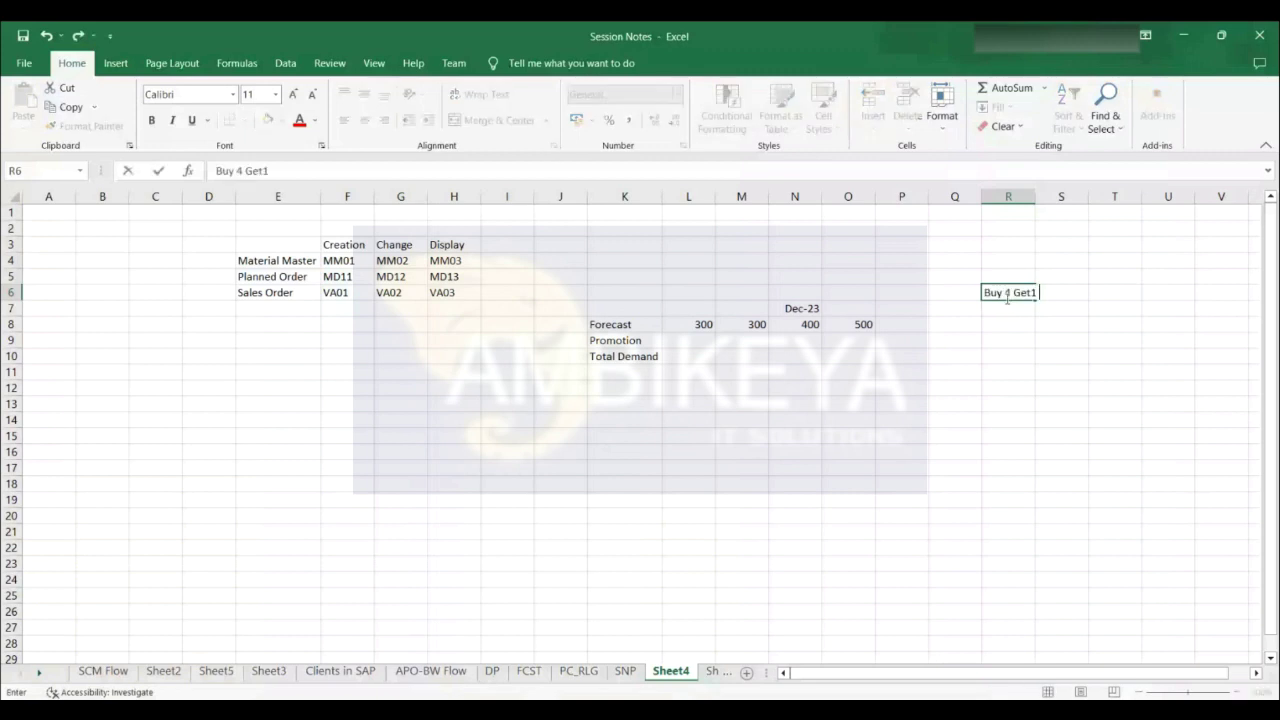
text(Free)
click(1008, 451)
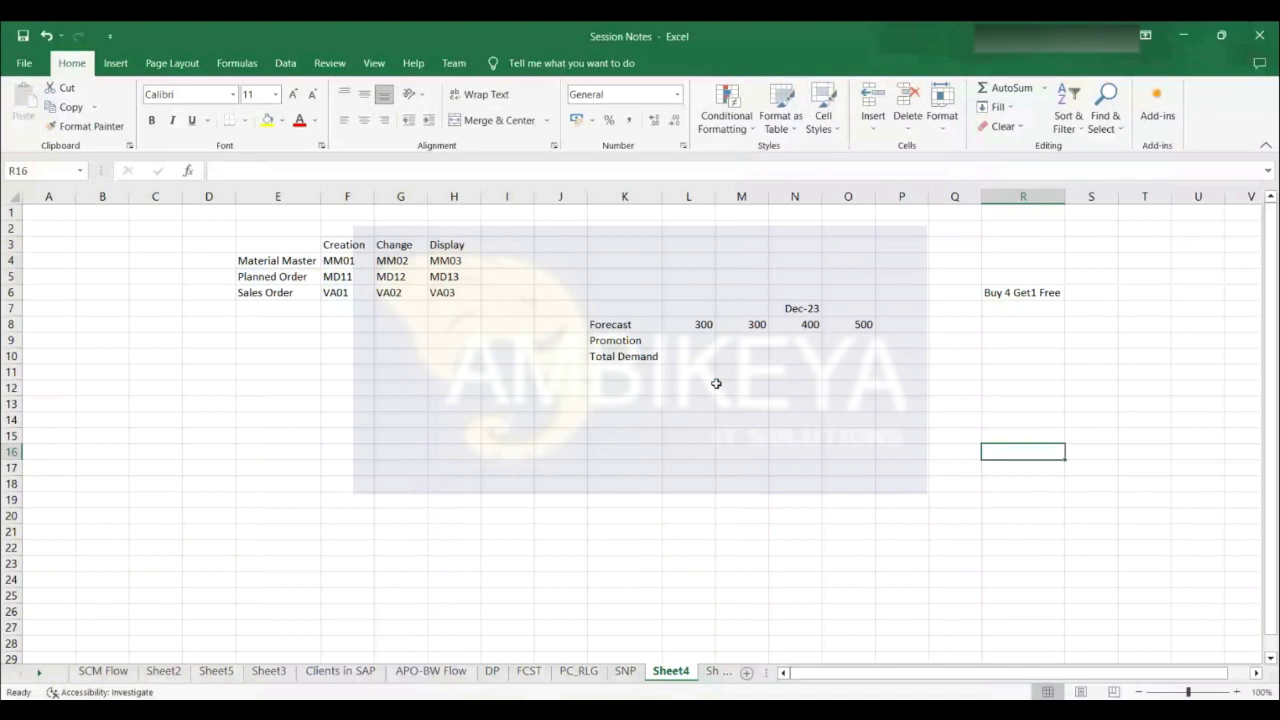
Enter a Promotion value of 100 in N9, under the Dec-23 forecast
click(806, 325)
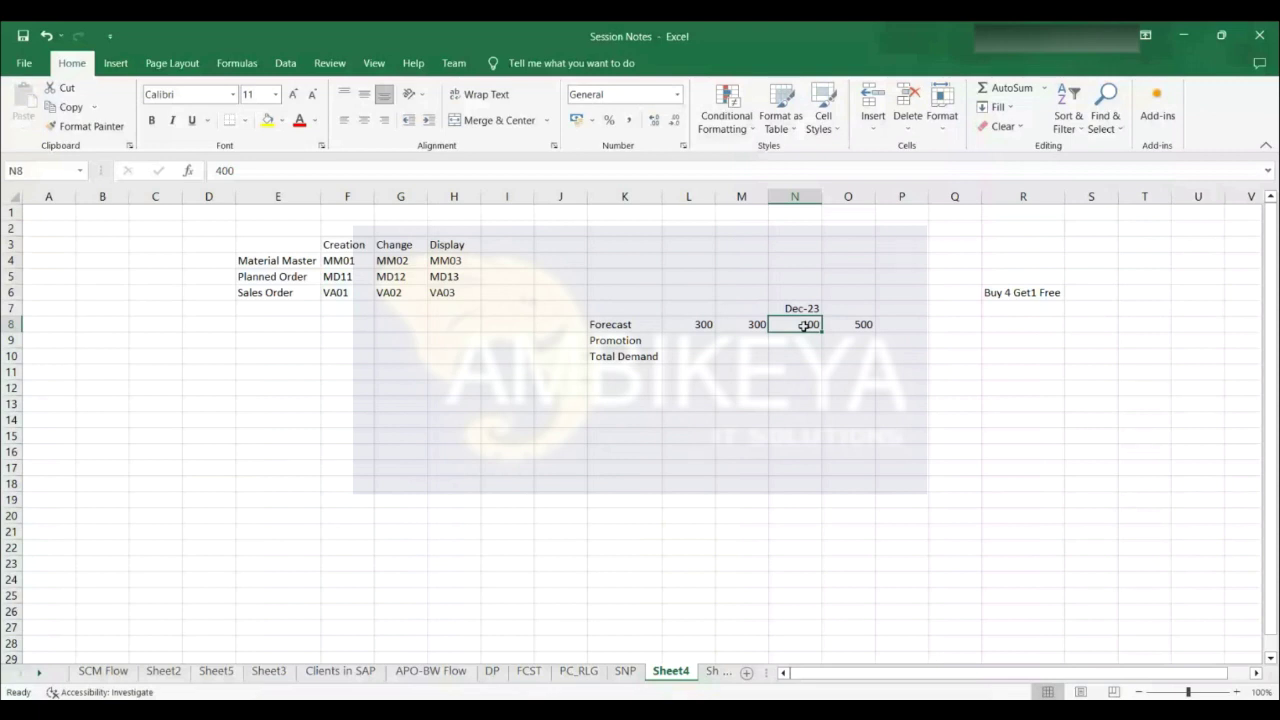
click(793, 340)
text(100)
click(835, 391)
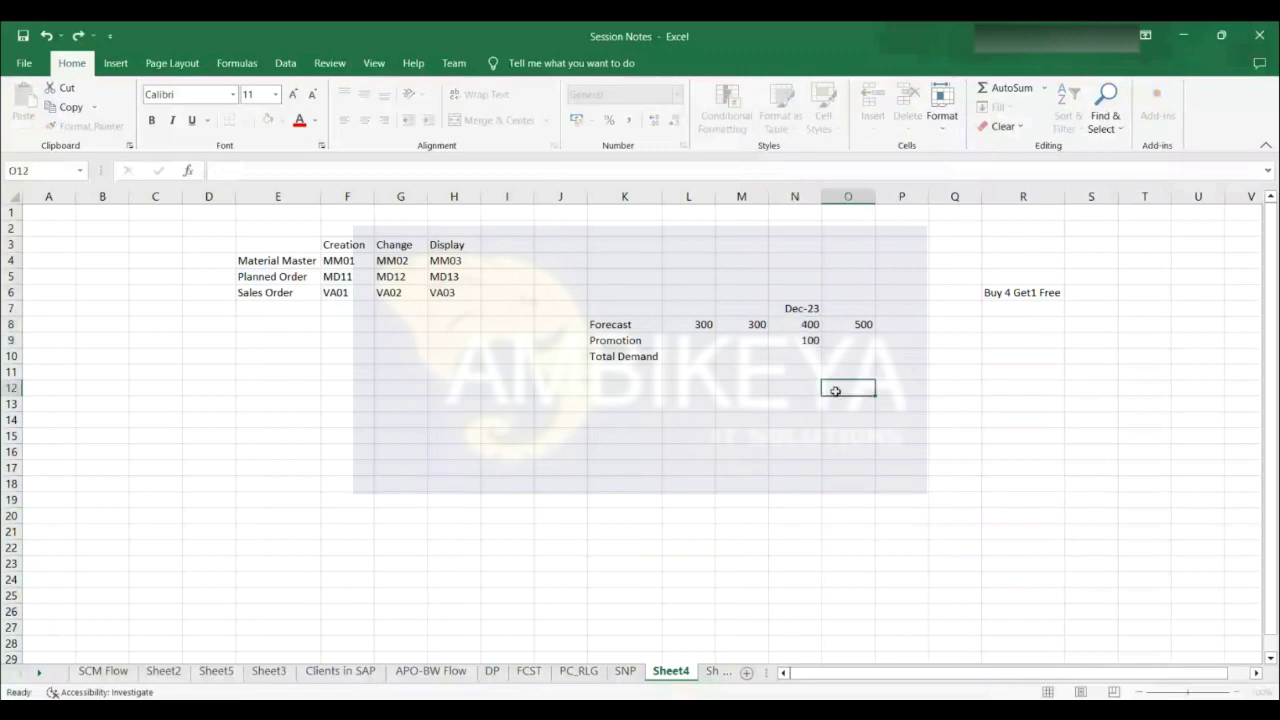
Extend the Forecast row with 800 in P8 and 10 in Q8
click(892, 321)
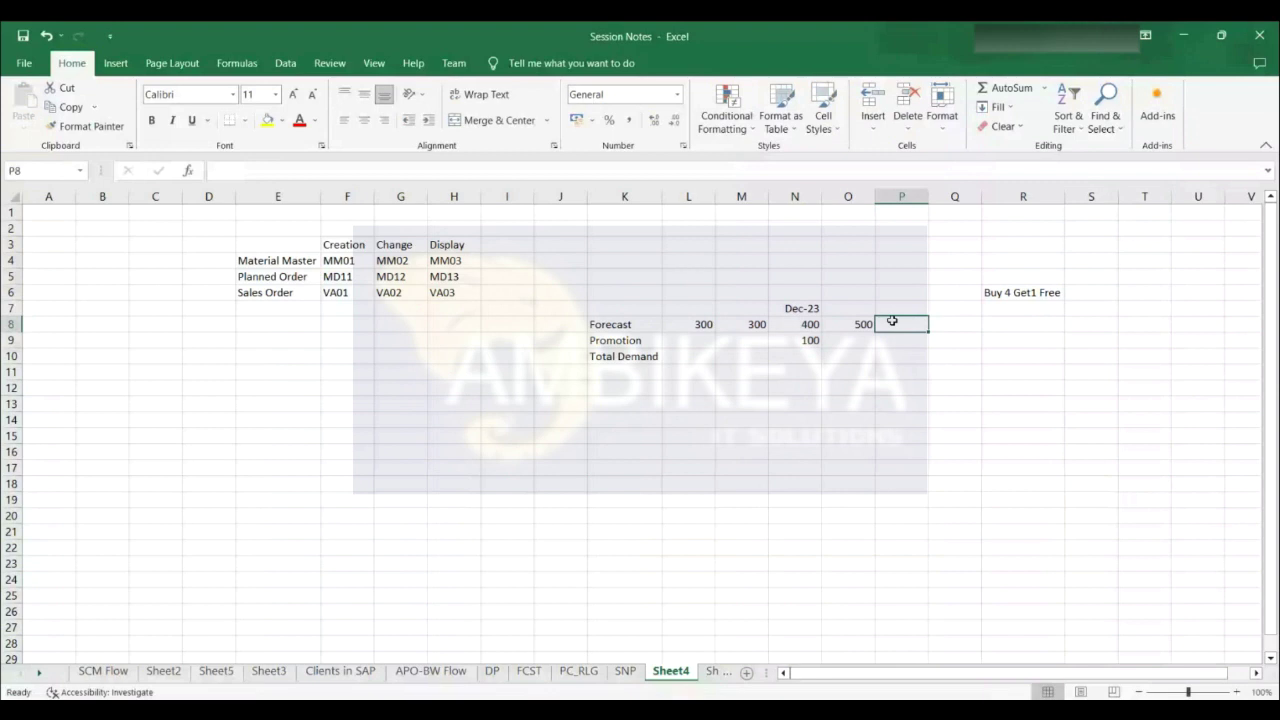
text(800)
key(Tab)
text(10)
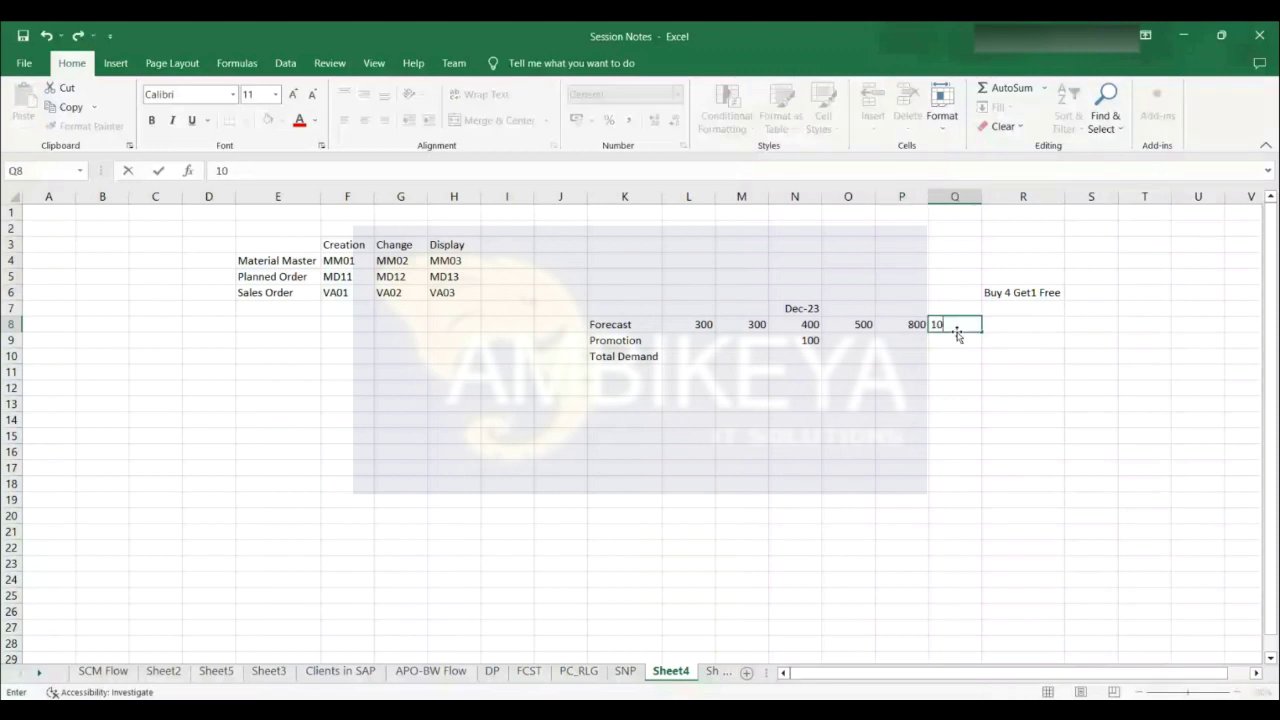
click(901, 372)
mouse_move(752, 710)
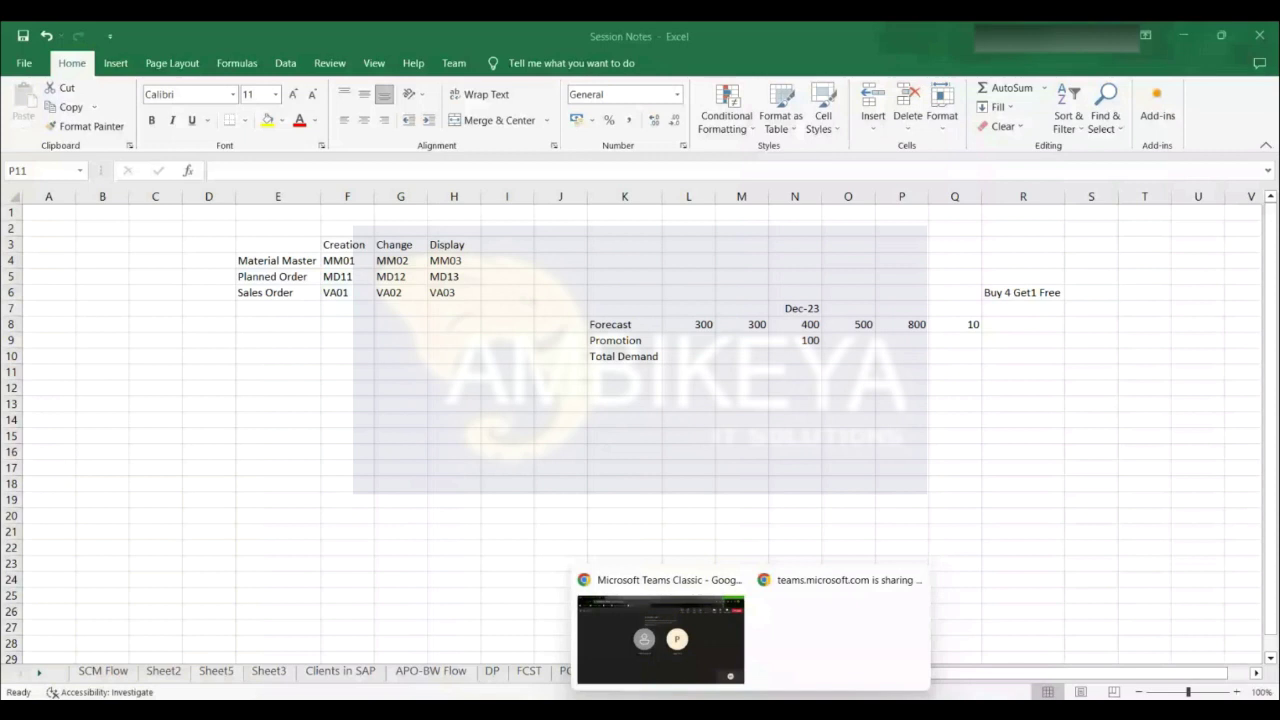
Fill the month headers from Dec-23 across O7:Q7 through Mar-24, and highlight columns P and Q
click(878, 313)
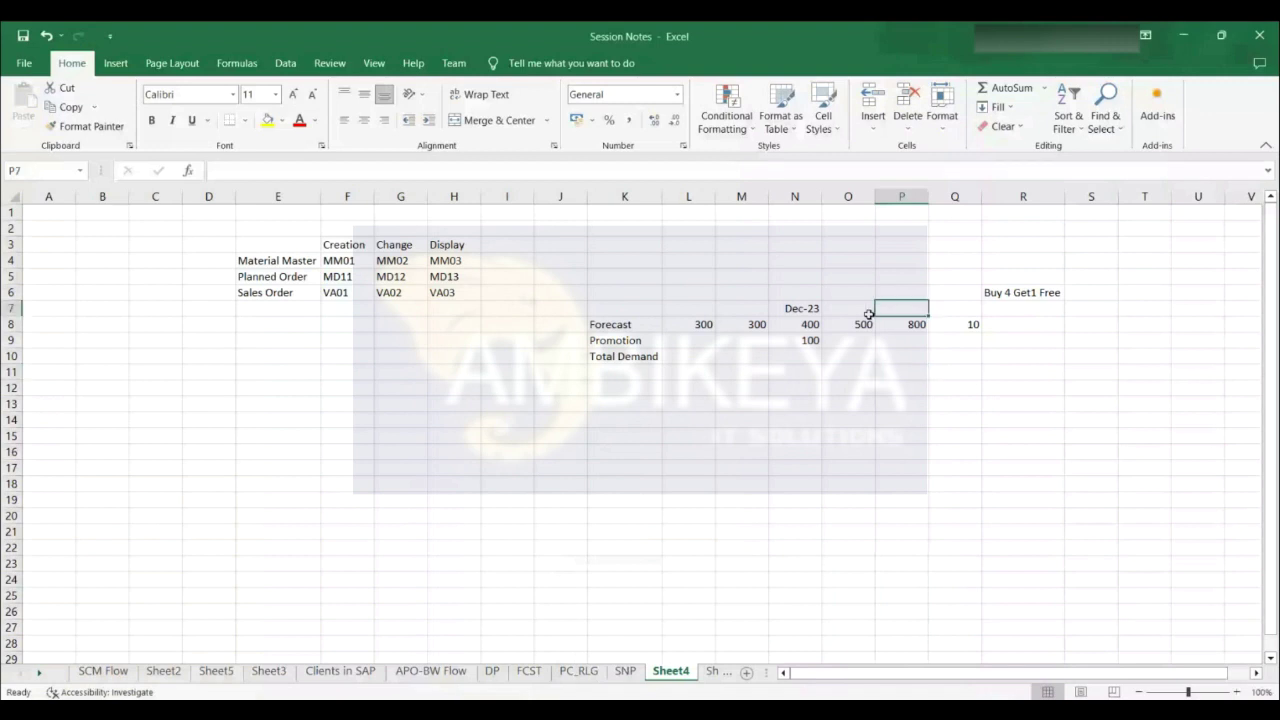
click(802, 314)
drag(849, 317, 978, 310)
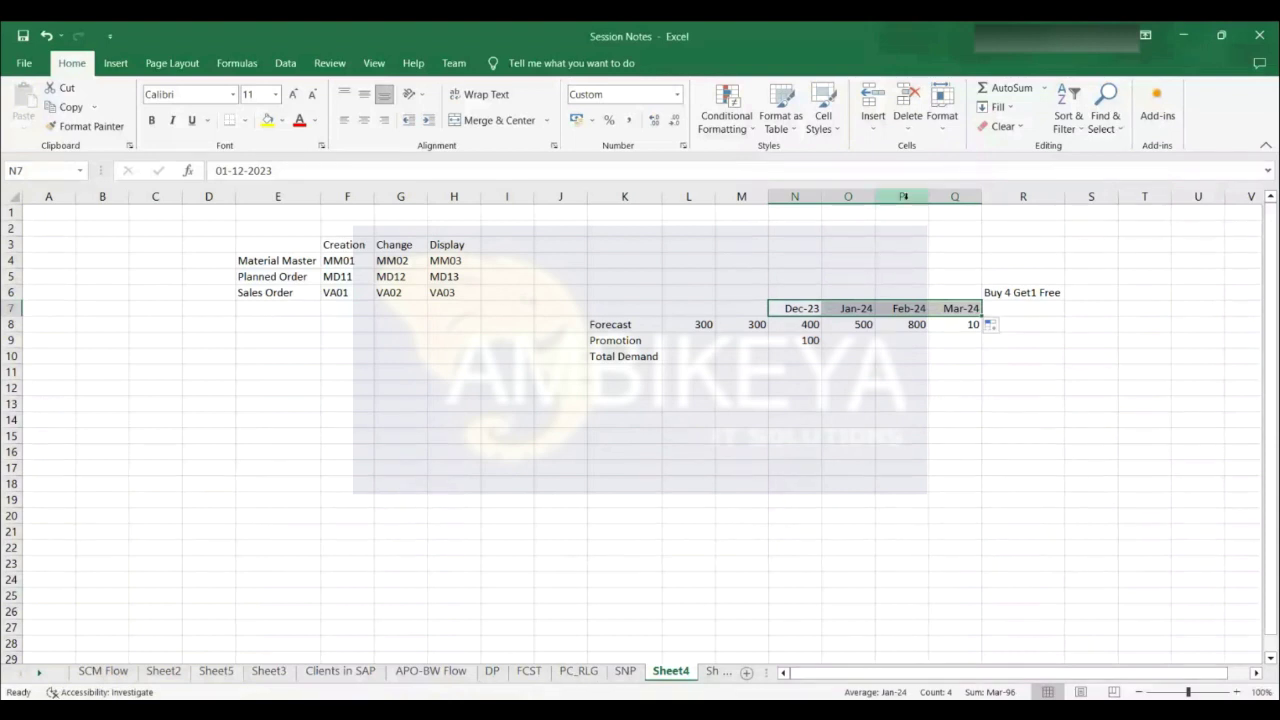
drag(903, 196, 955, 197)
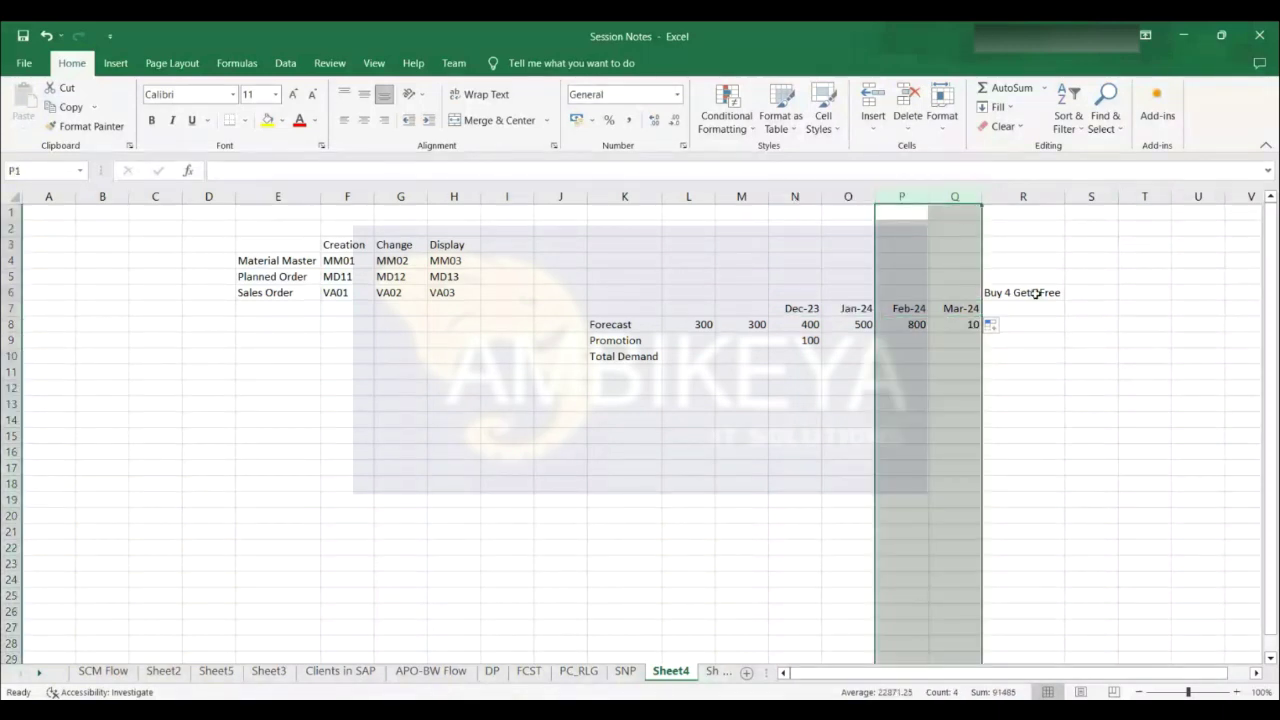
click(963, 386)
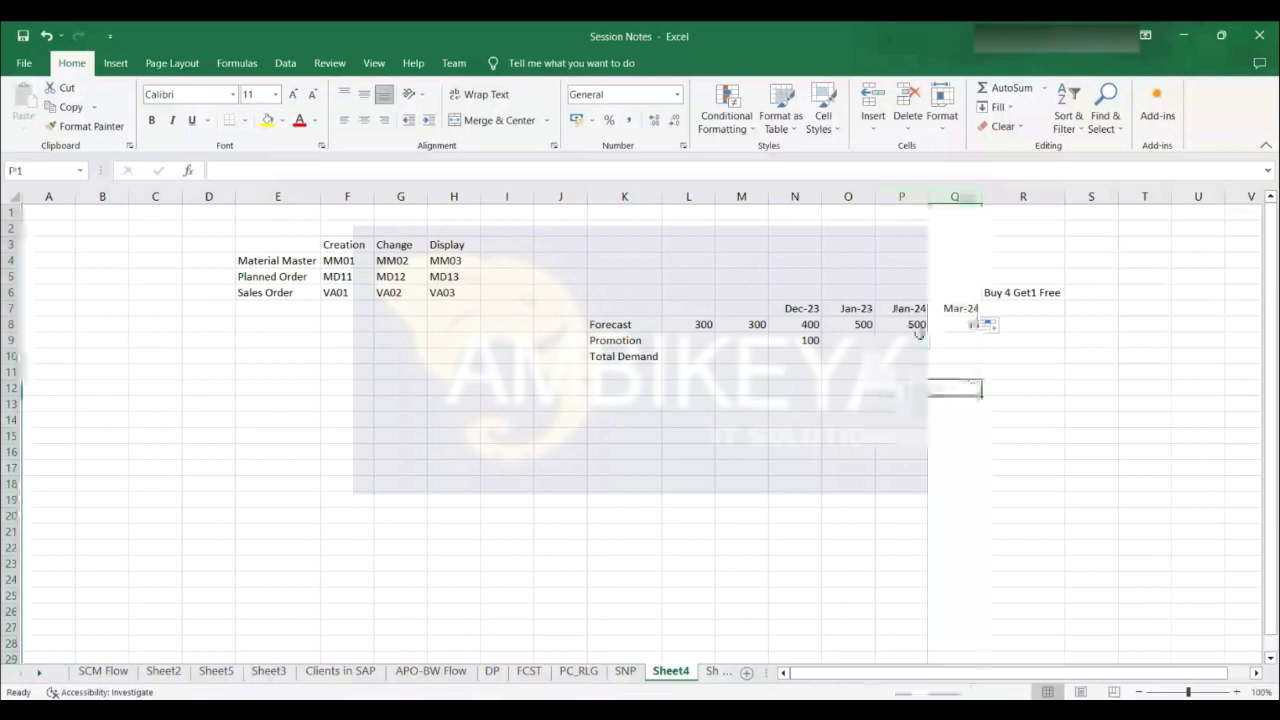
Enter Promotion values of 200 in P9 and 250 in Q9, and correct the Mar-24 forecast in Q8 to 1000
click(918, 342)
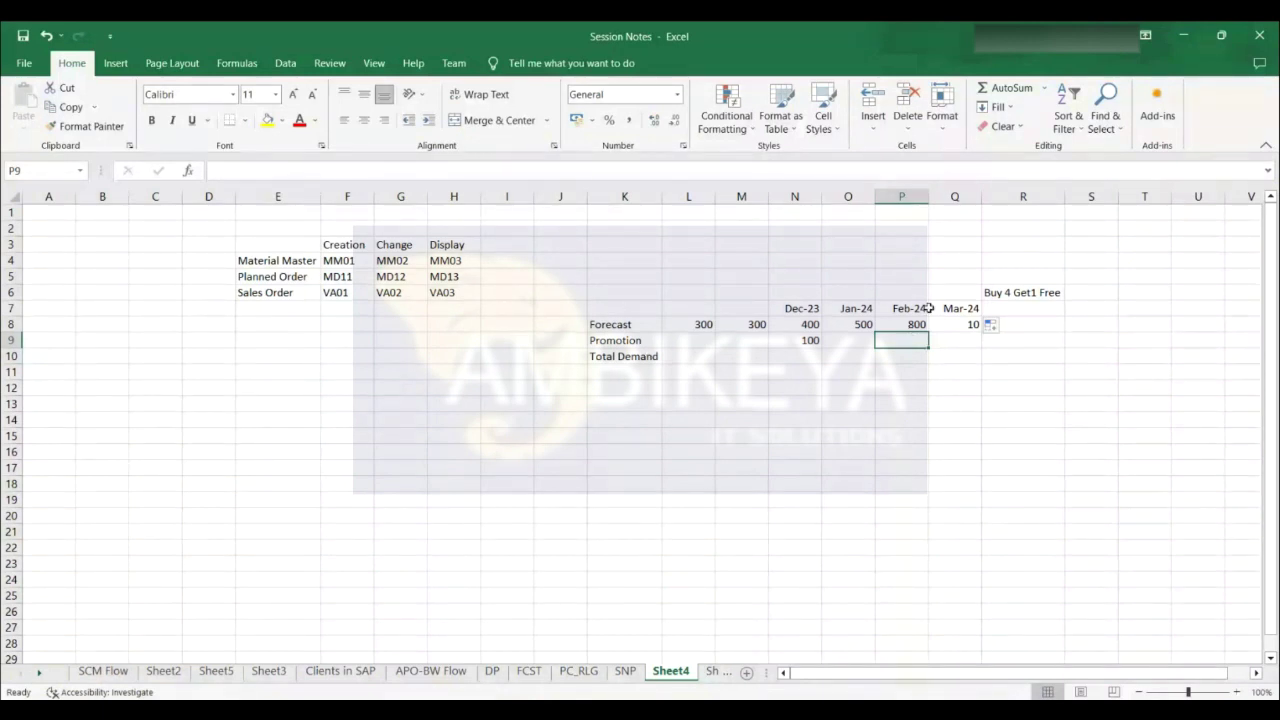
text(200)
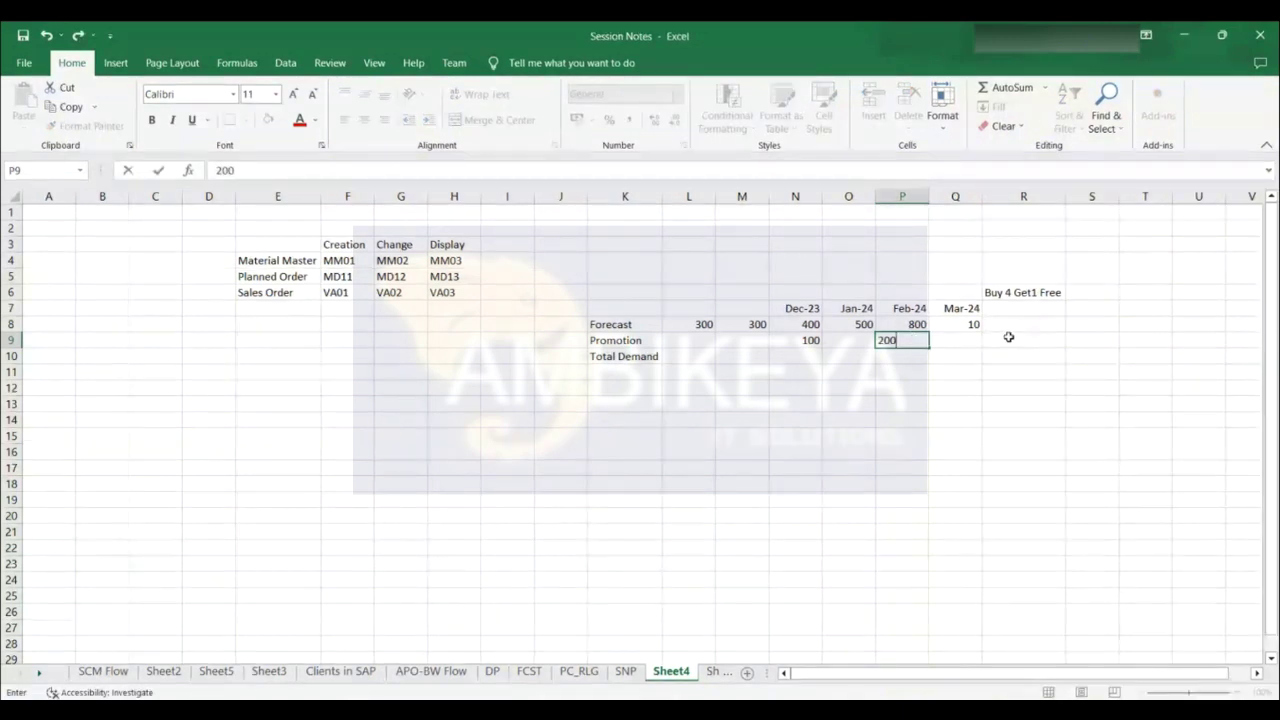
click(976, 330)
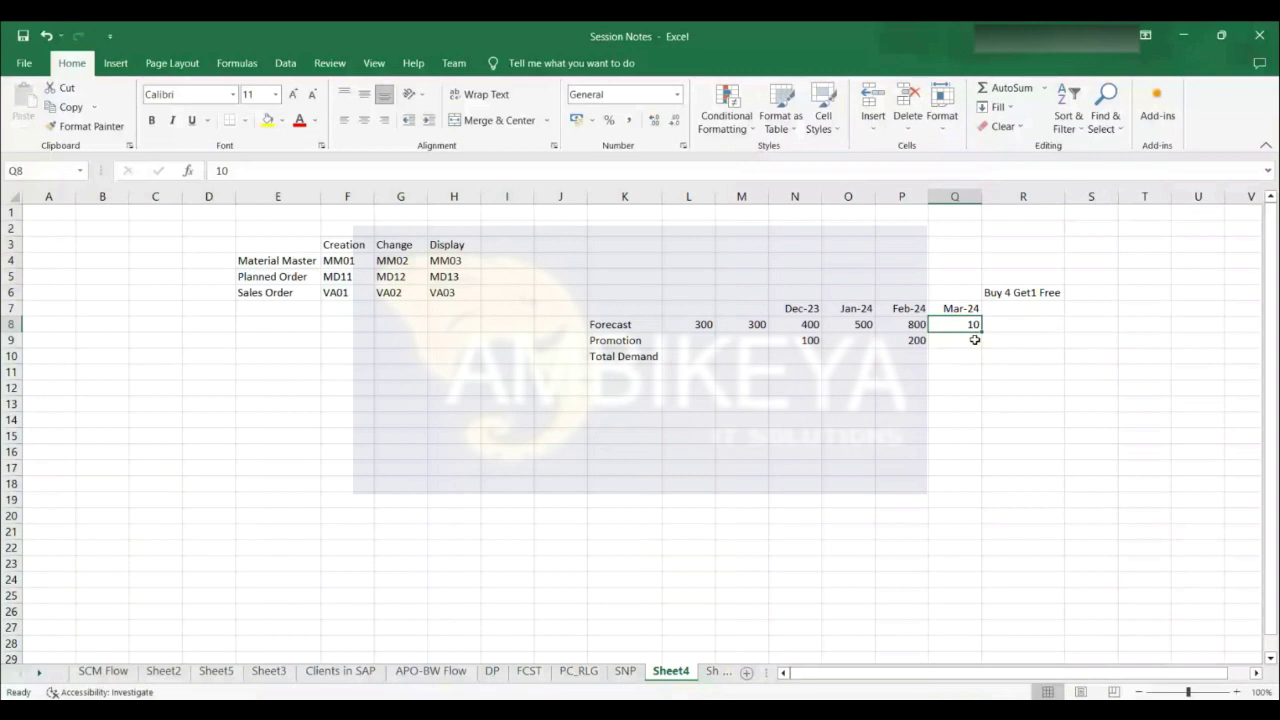
text(1000)
click(961, 340)
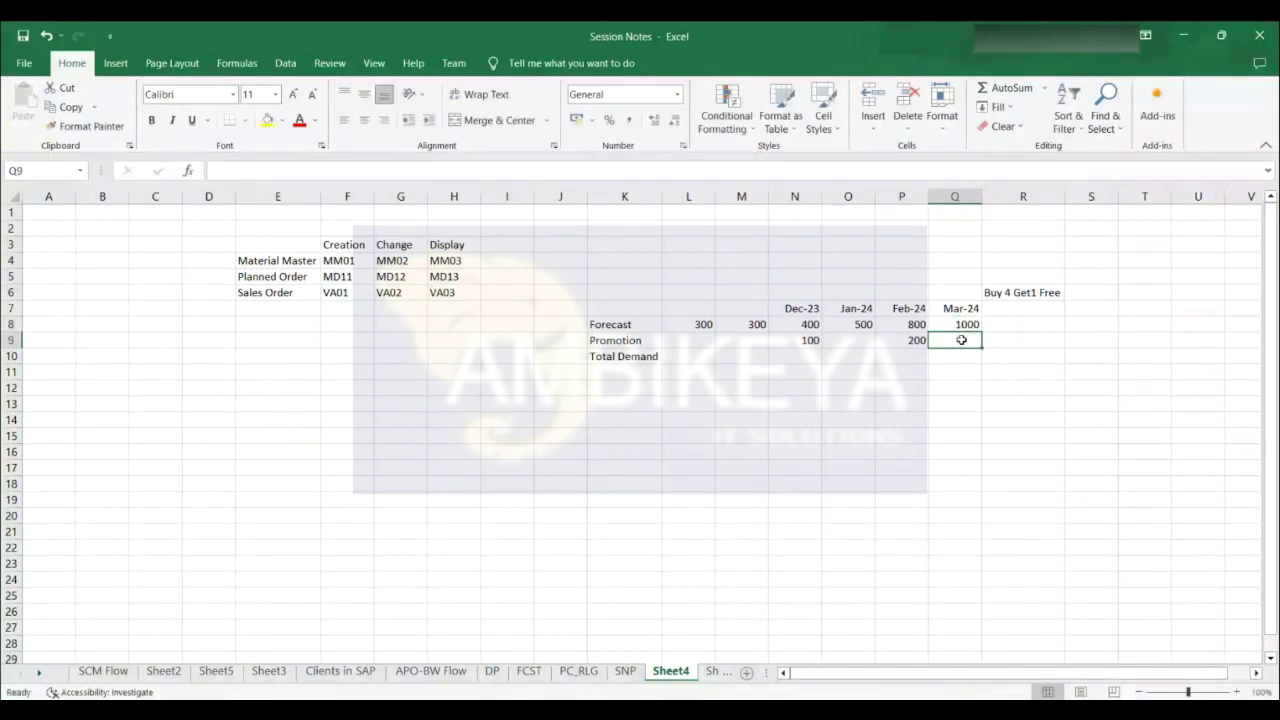
text(250)
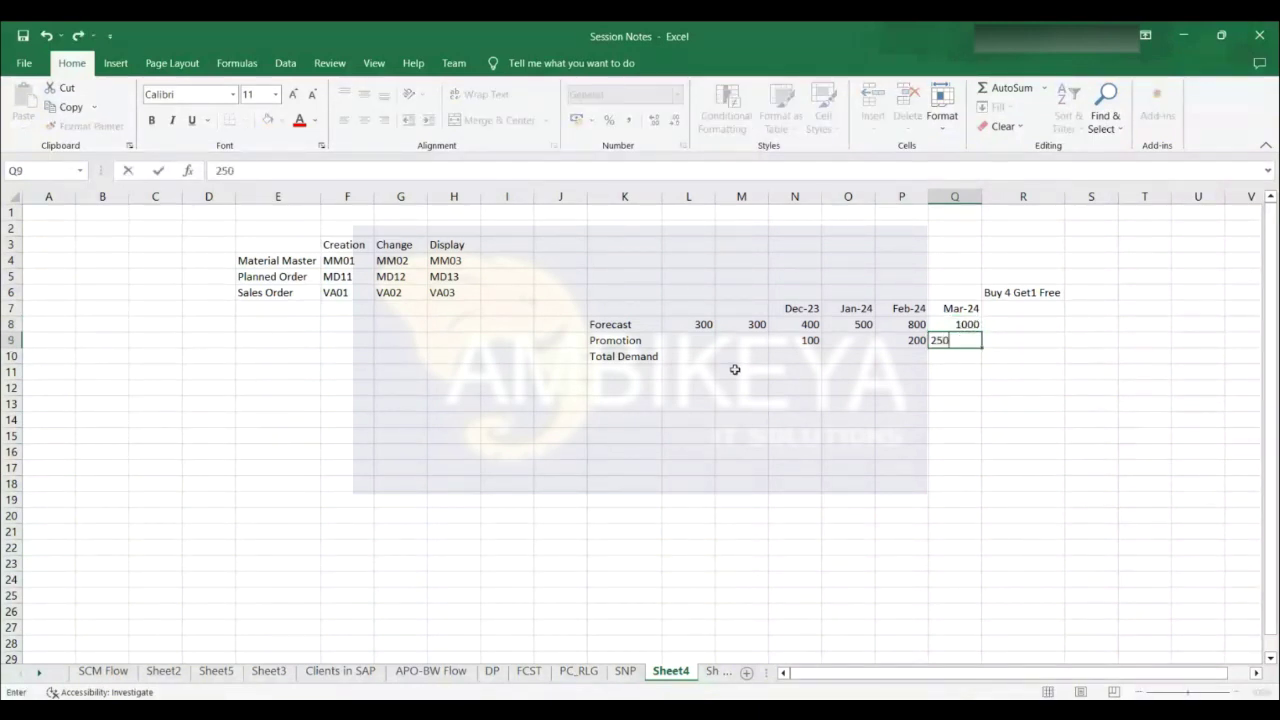
click(736, 370)
Enter Total Demand values of 300, 300 and 500 in L10:N10
click(706, 357)
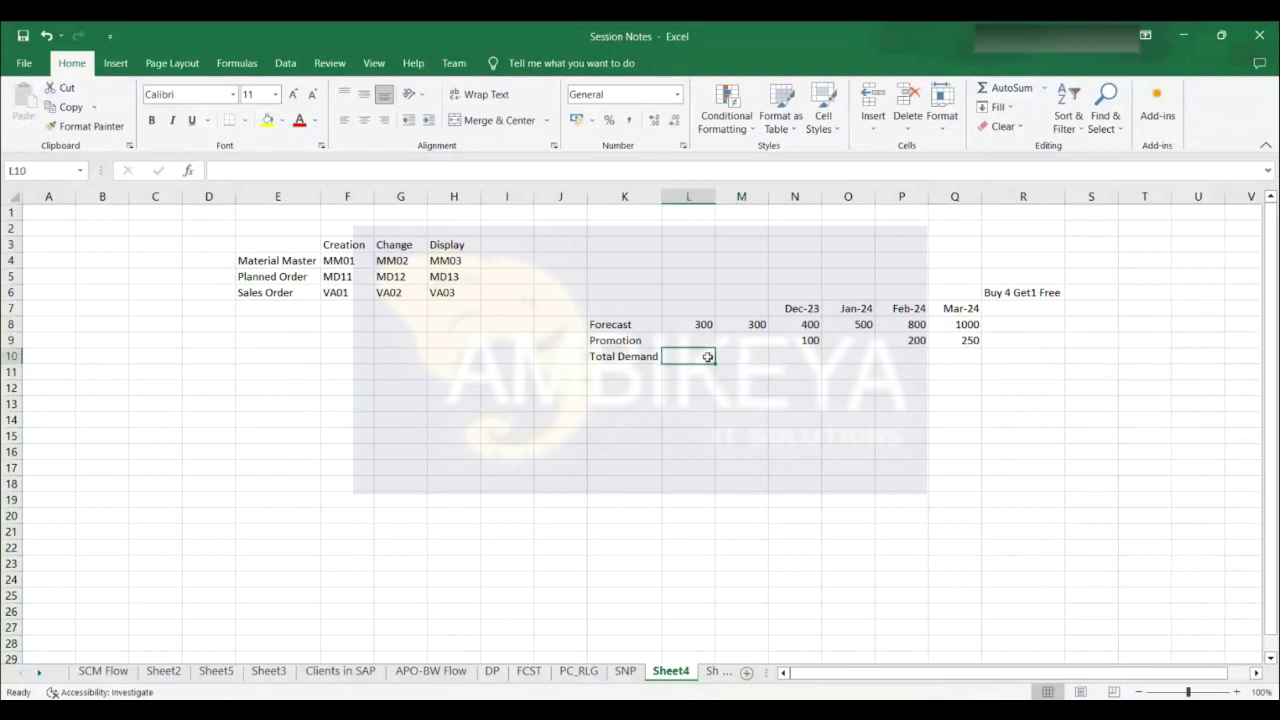
text(=L8+L9)
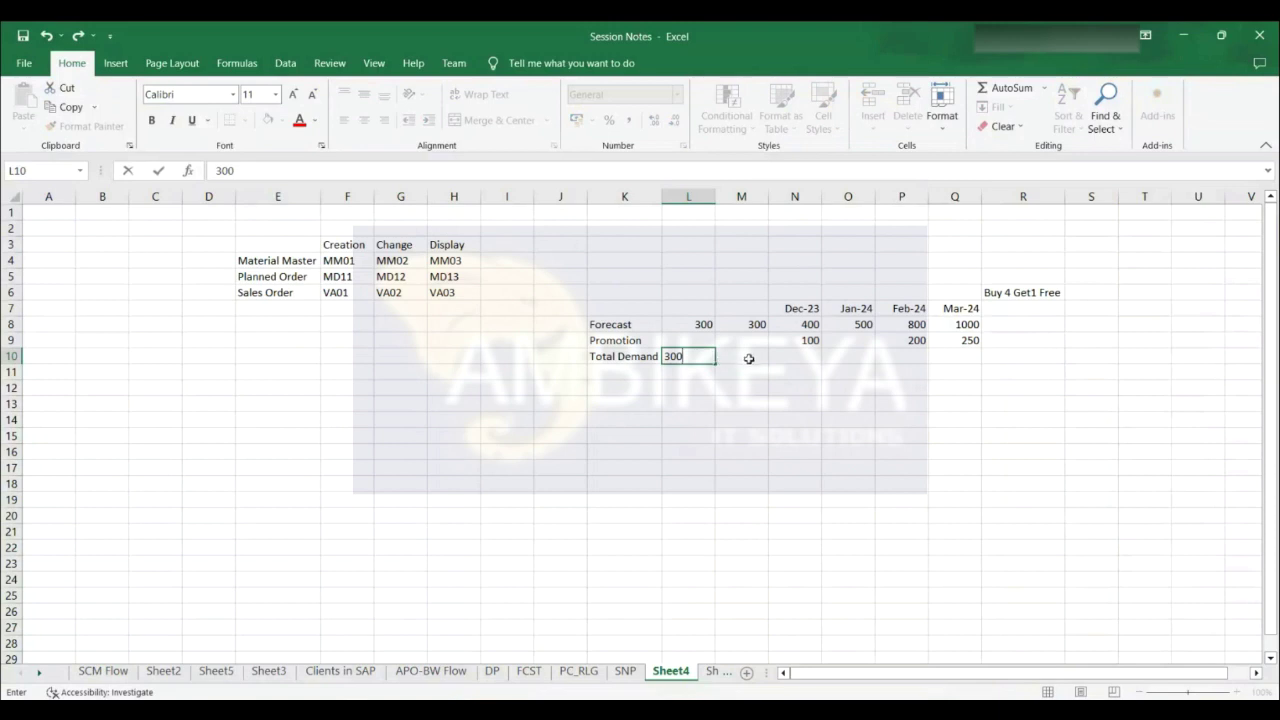
click(752, 358)
text(300)
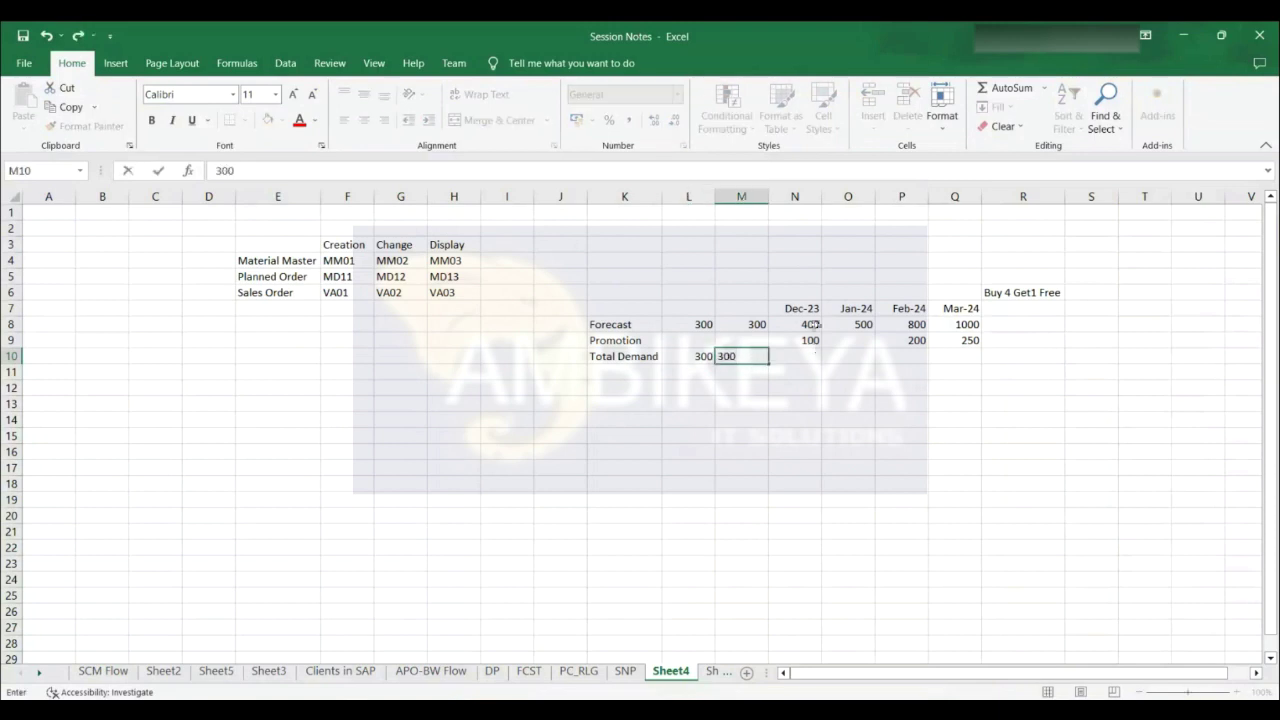
click(792, 360)
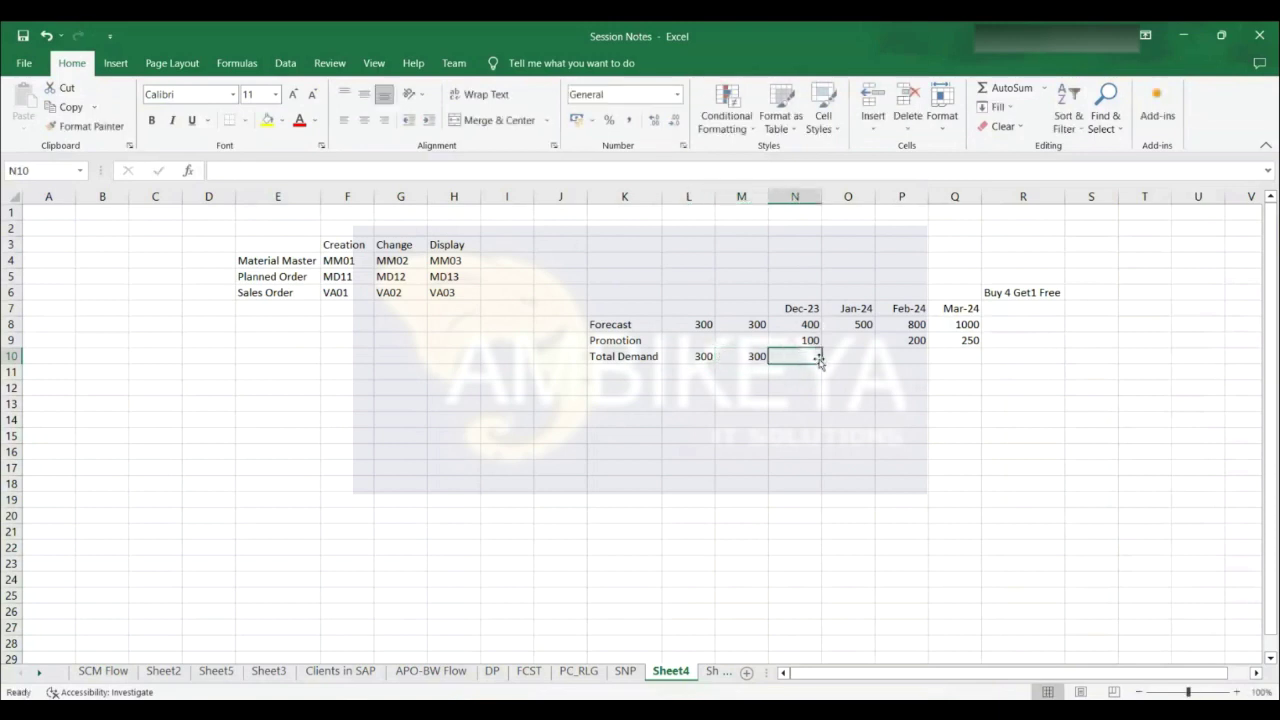
text(500)
key(Return)
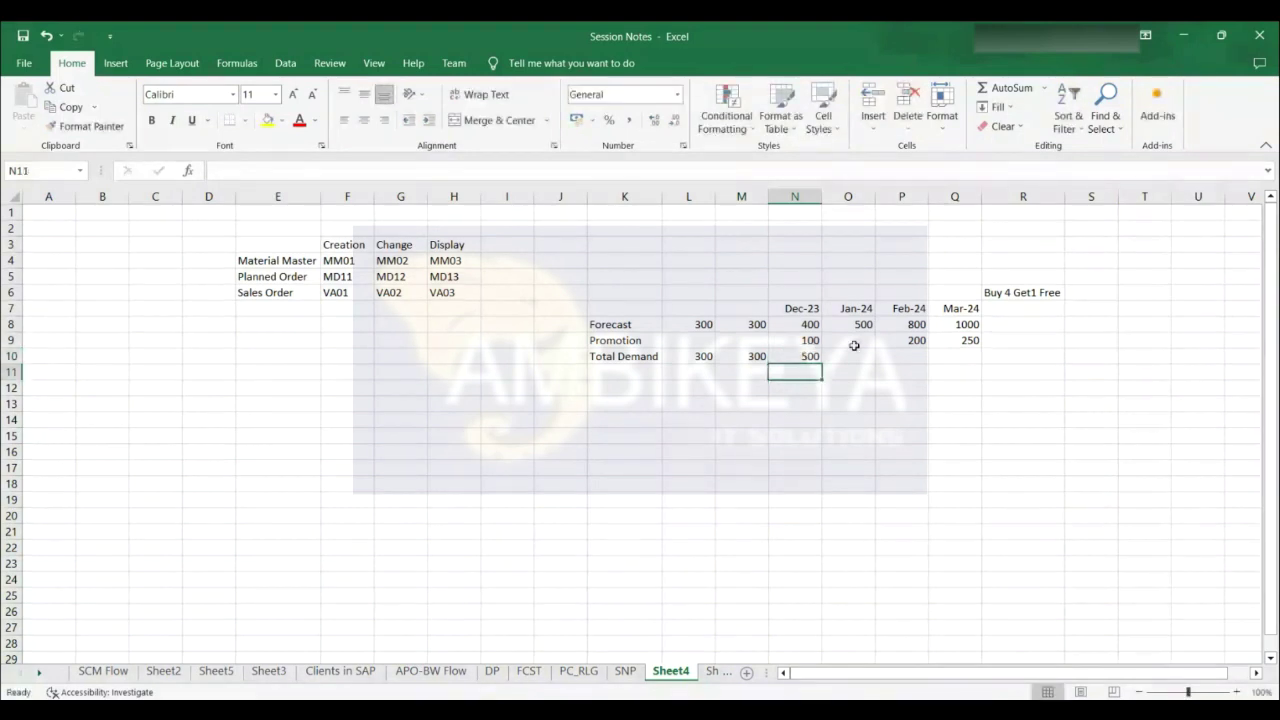
Complete the Total Demand row with 500, 1000 and 1250 in O10:Q10 for Jan-24 to Mar-24
click(858, 358)
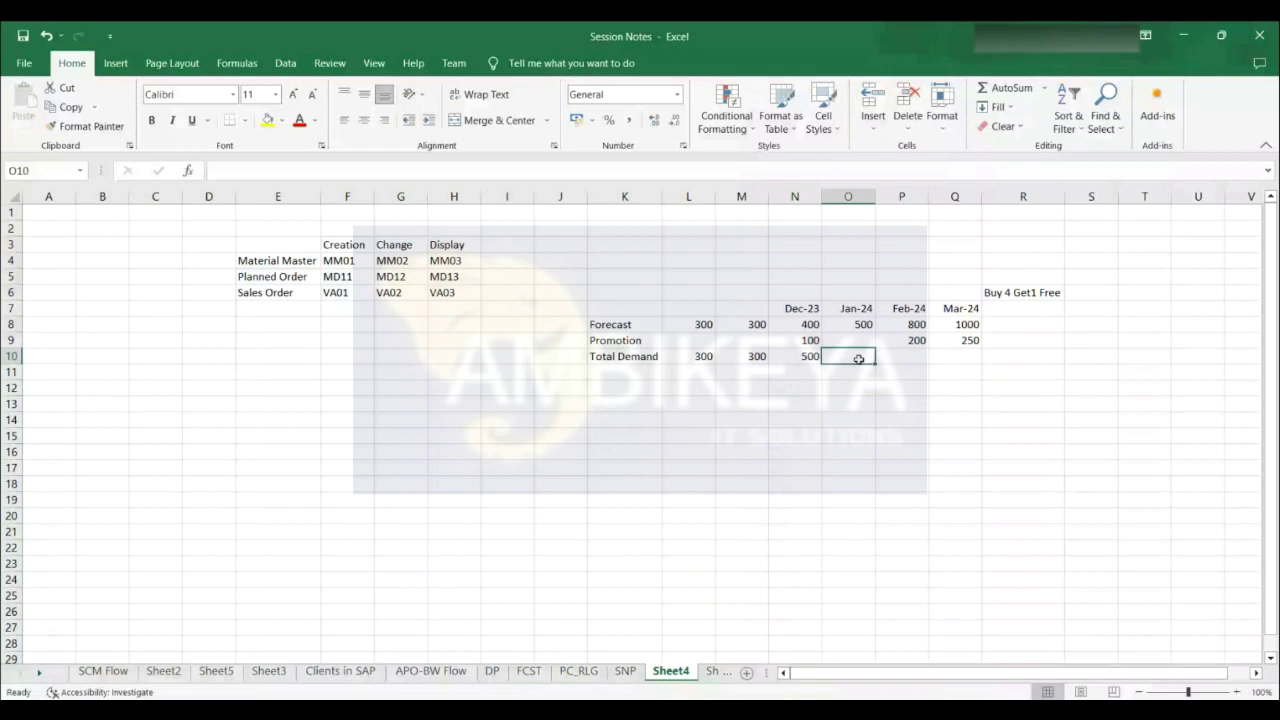
text(50)
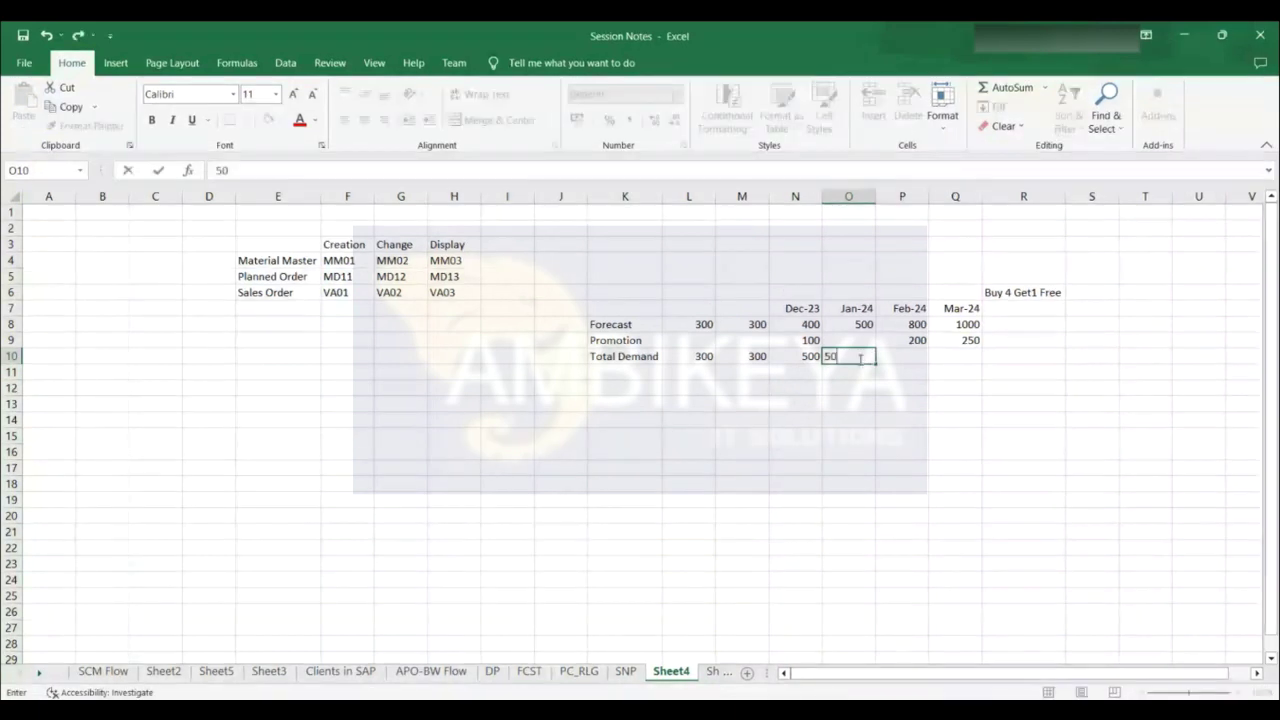
text(0)
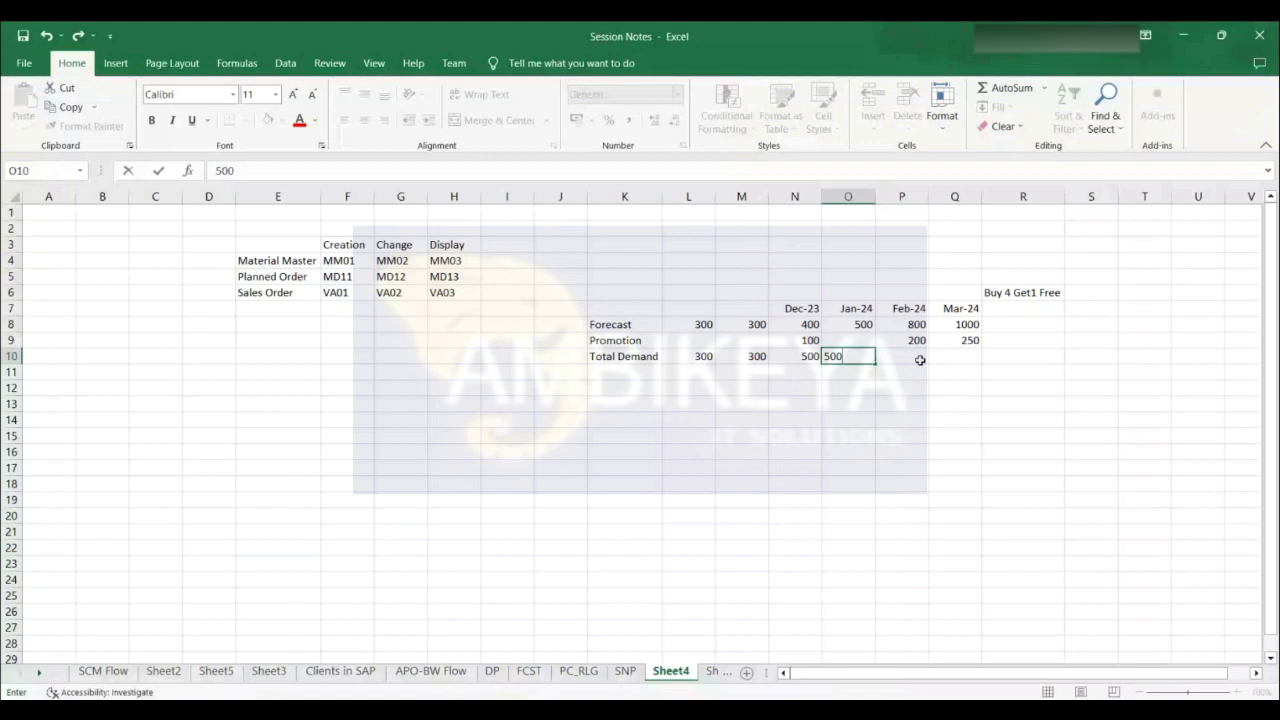
click(952, 356)
text(1250)
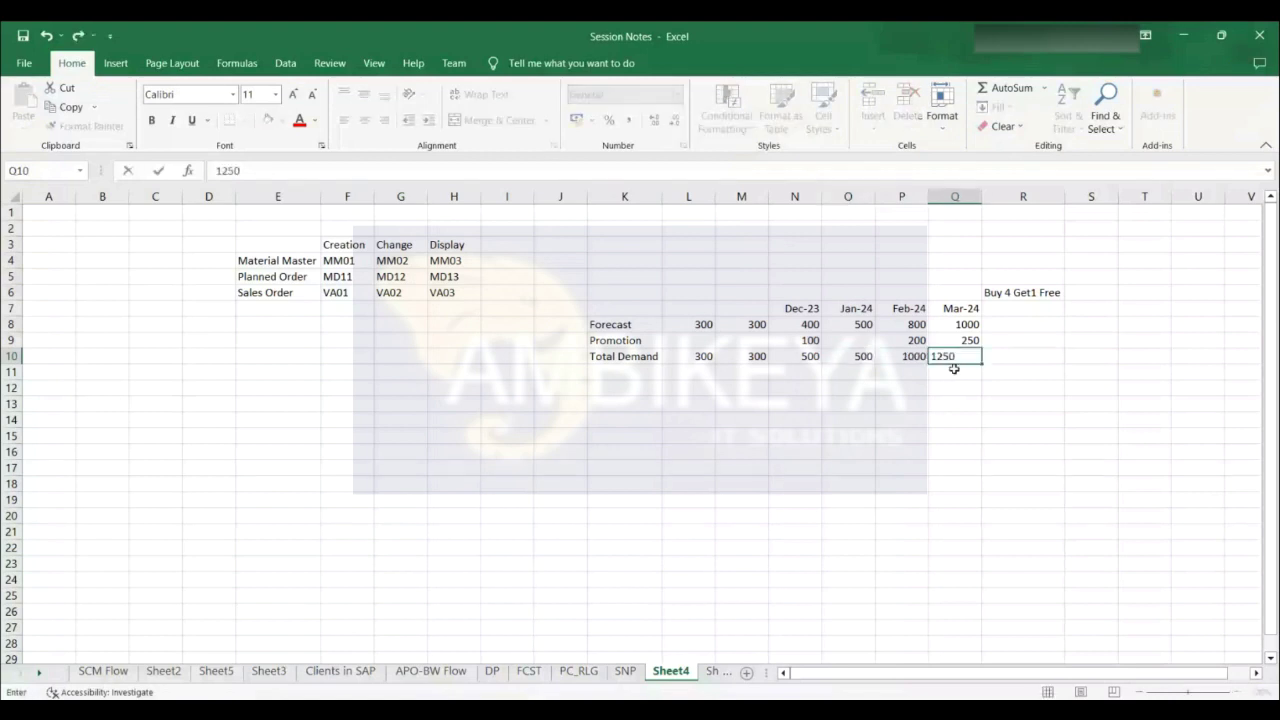
key(Return)
key(Return)
key(Return)
key(Return)
key(Return)
click(978, 359)
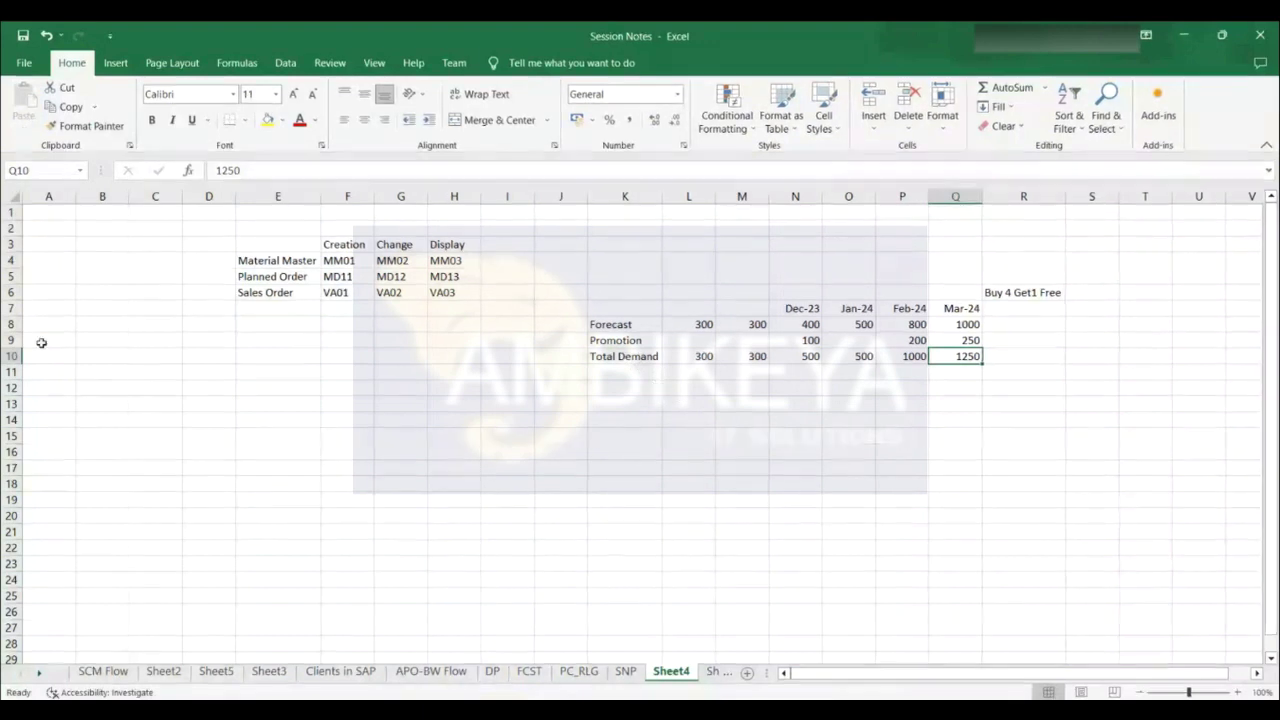
Highlight the Promotion row and compare it with the key figures in the SAP demand planning book, returning to Excel
click(11, 340)
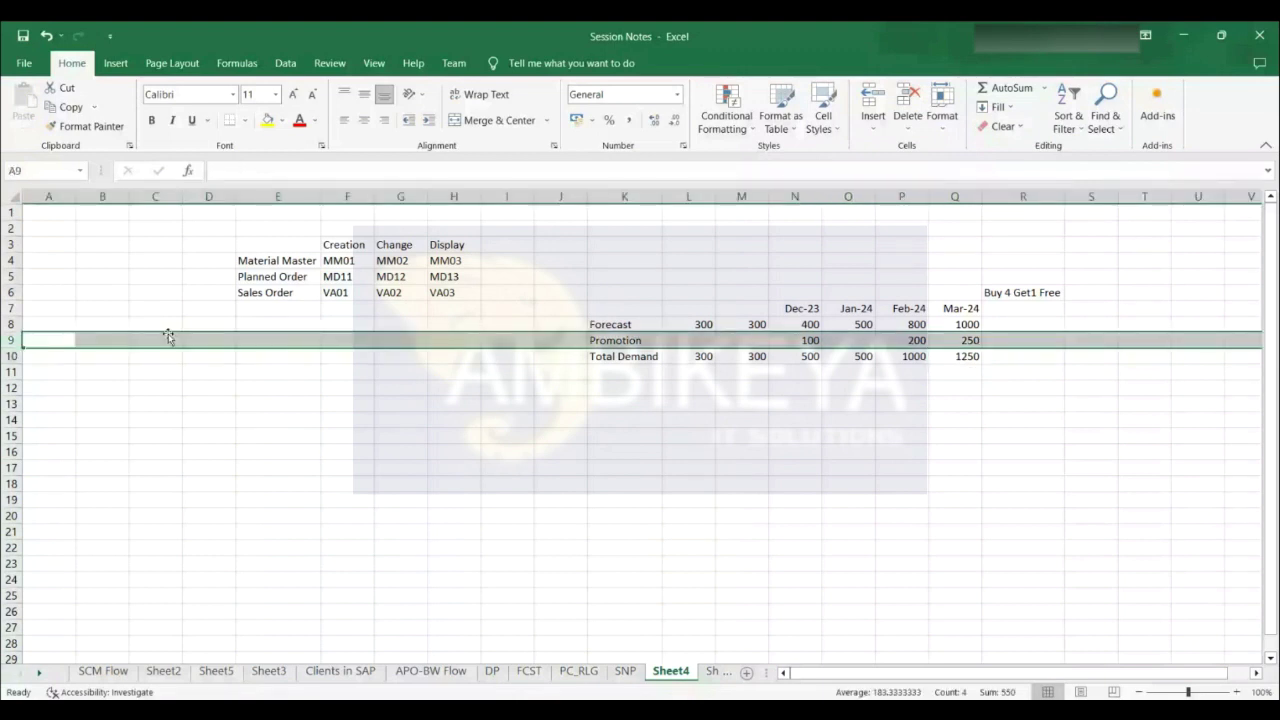
key(alt+Tab)
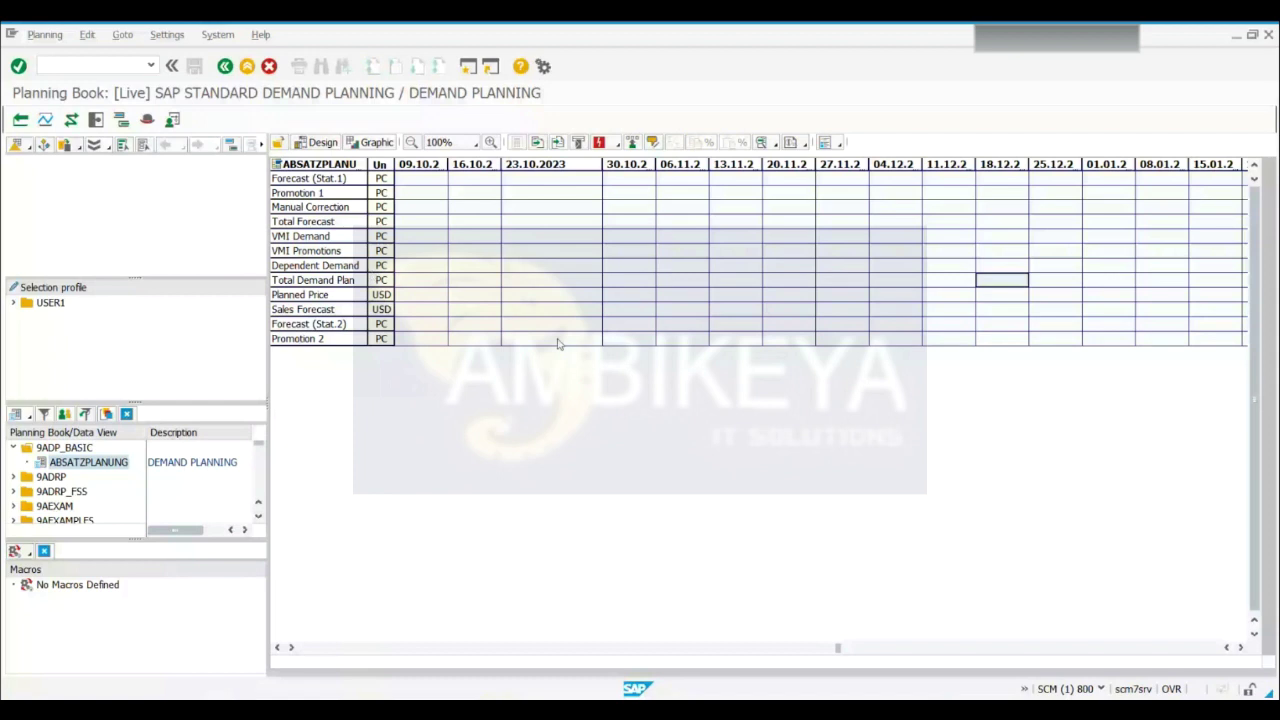
key(alt+Tab)
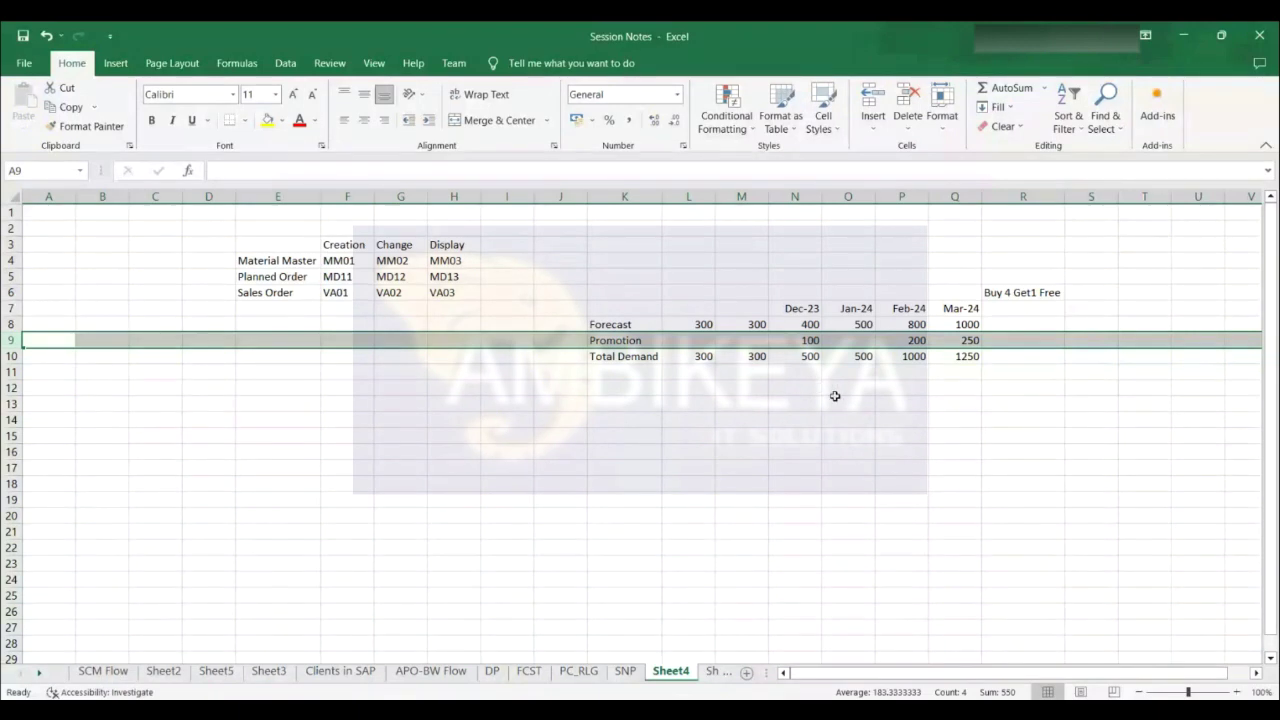
Show the Business Process Overview slide in PowerPoint, and switch to the SAP Easy Access window of the EHP system, narrowing its user menu pane
key(alt+Tab)
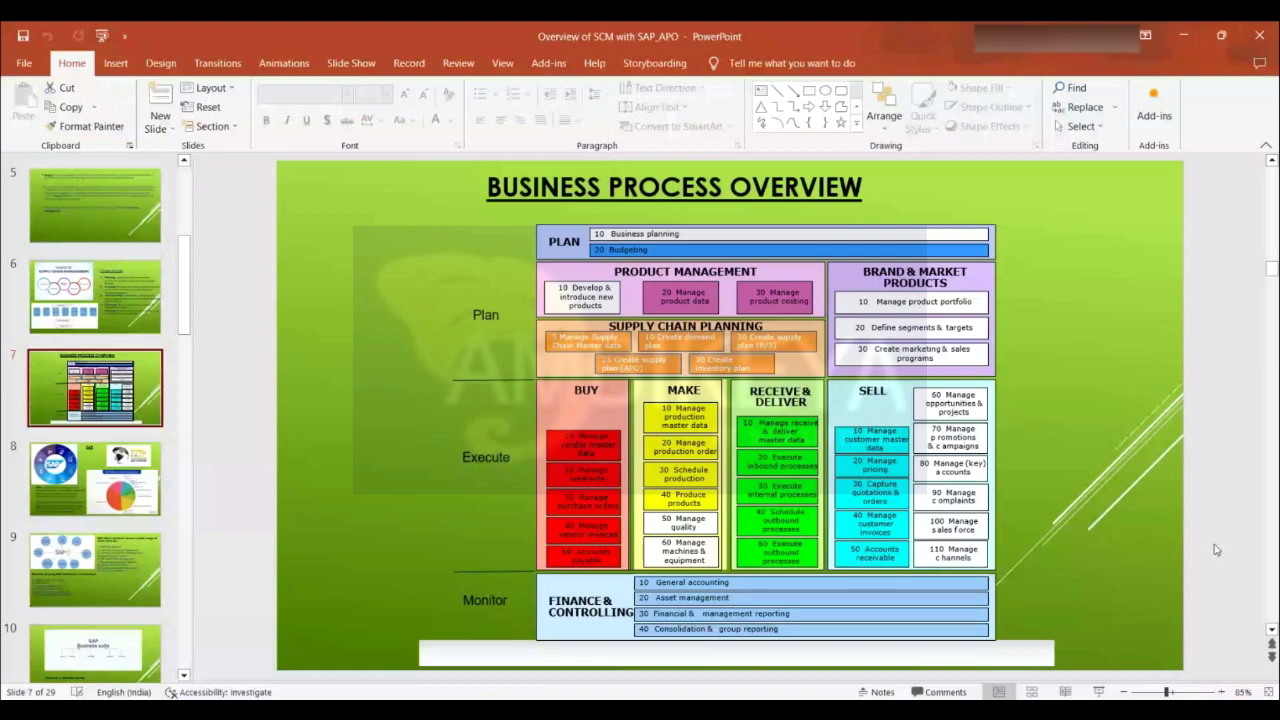
mouse_move(855, 671)
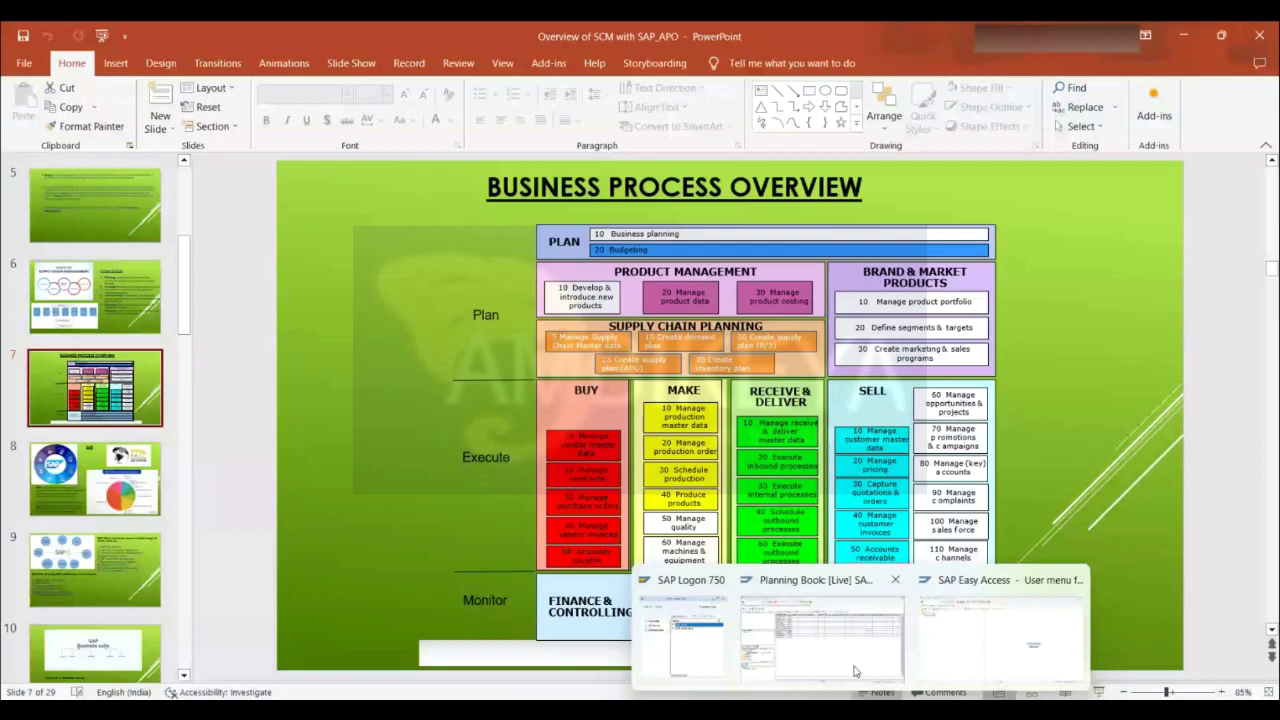
click(855, 665)
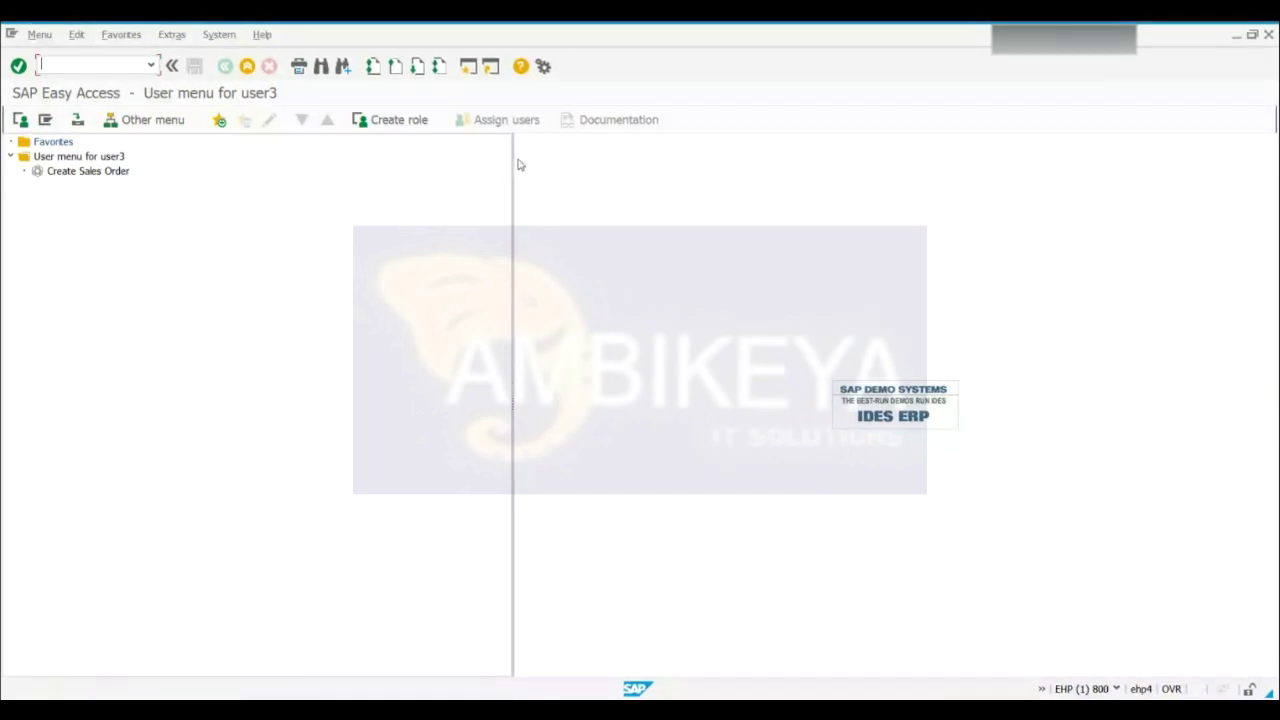
drag(512, 152, 249, 151)
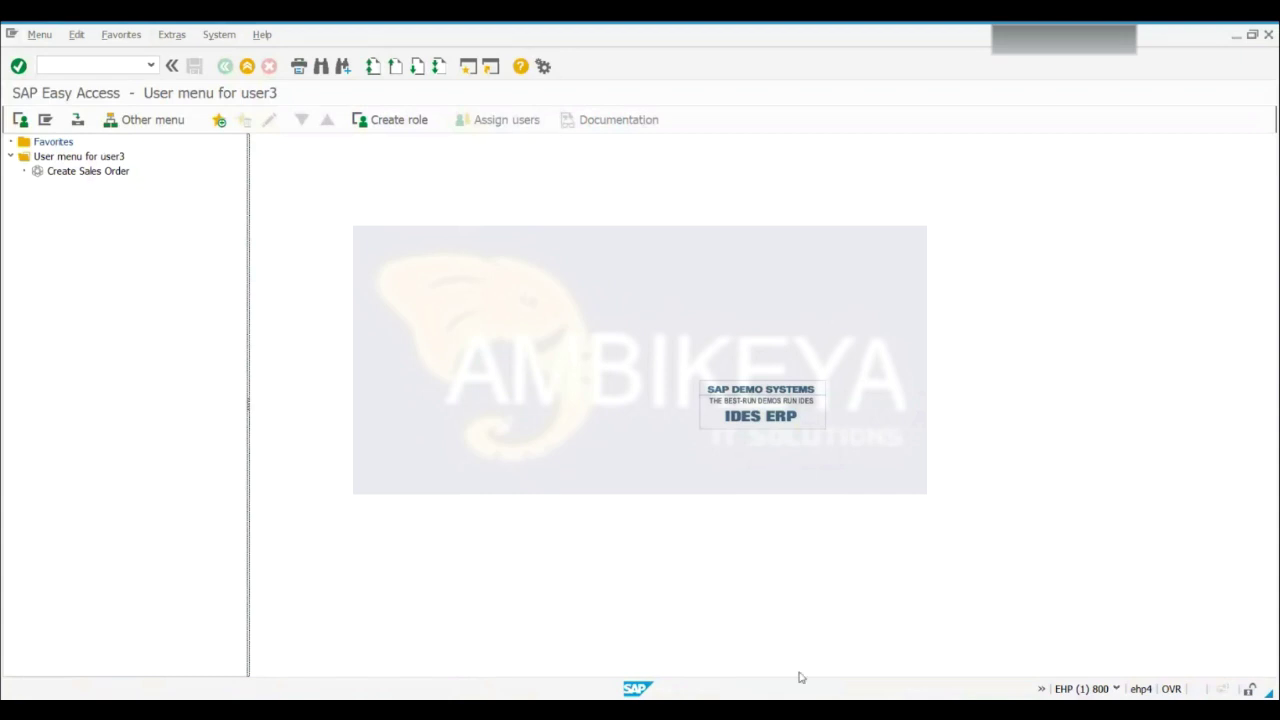
mouse_move(815, 708)
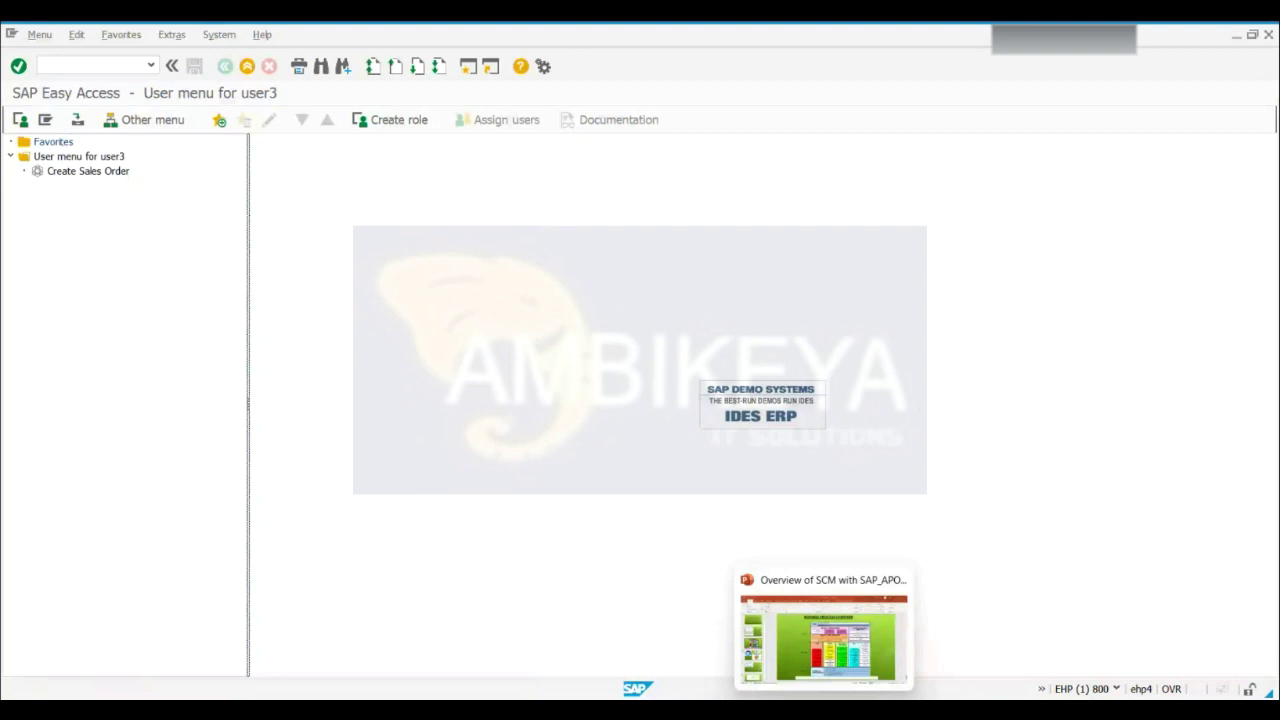
Compare the Business Process Overview slide in PowerPoint with the Demand Planning Business process topic in the SAP-SCM_APO Content workbook
click(823, 638)
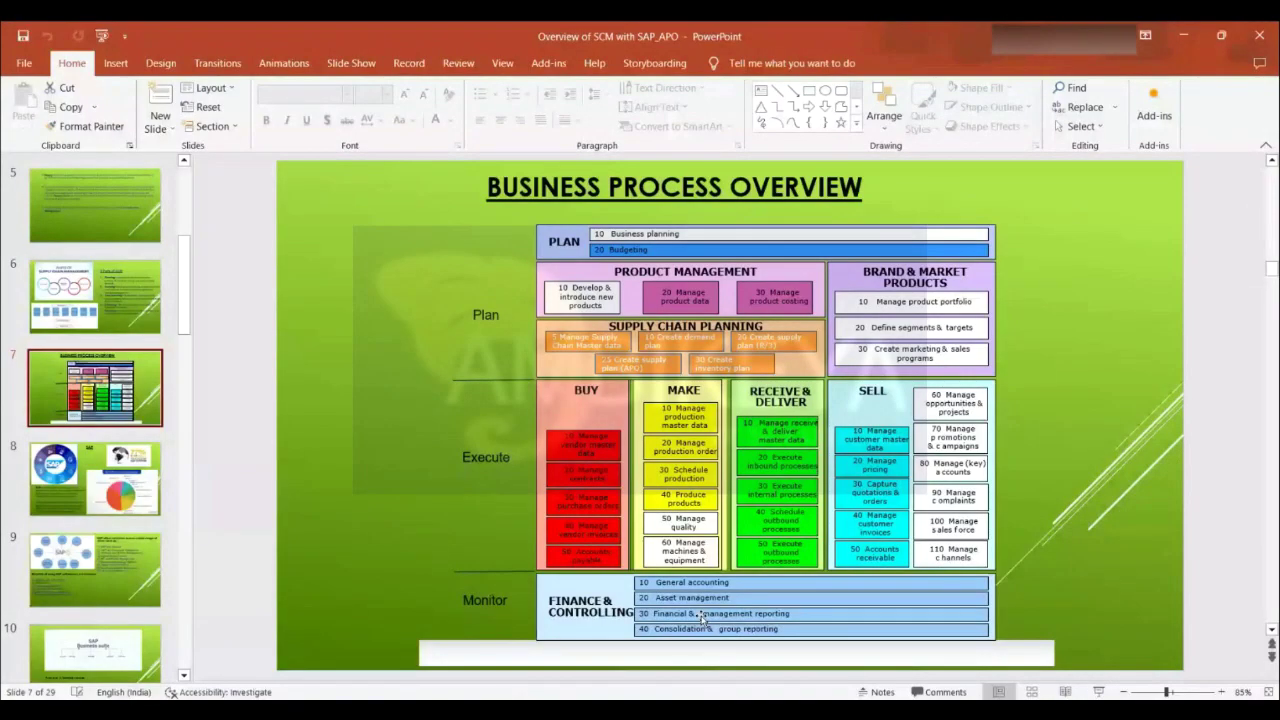
mouse_move(750, 710)
key(alt+Tab)
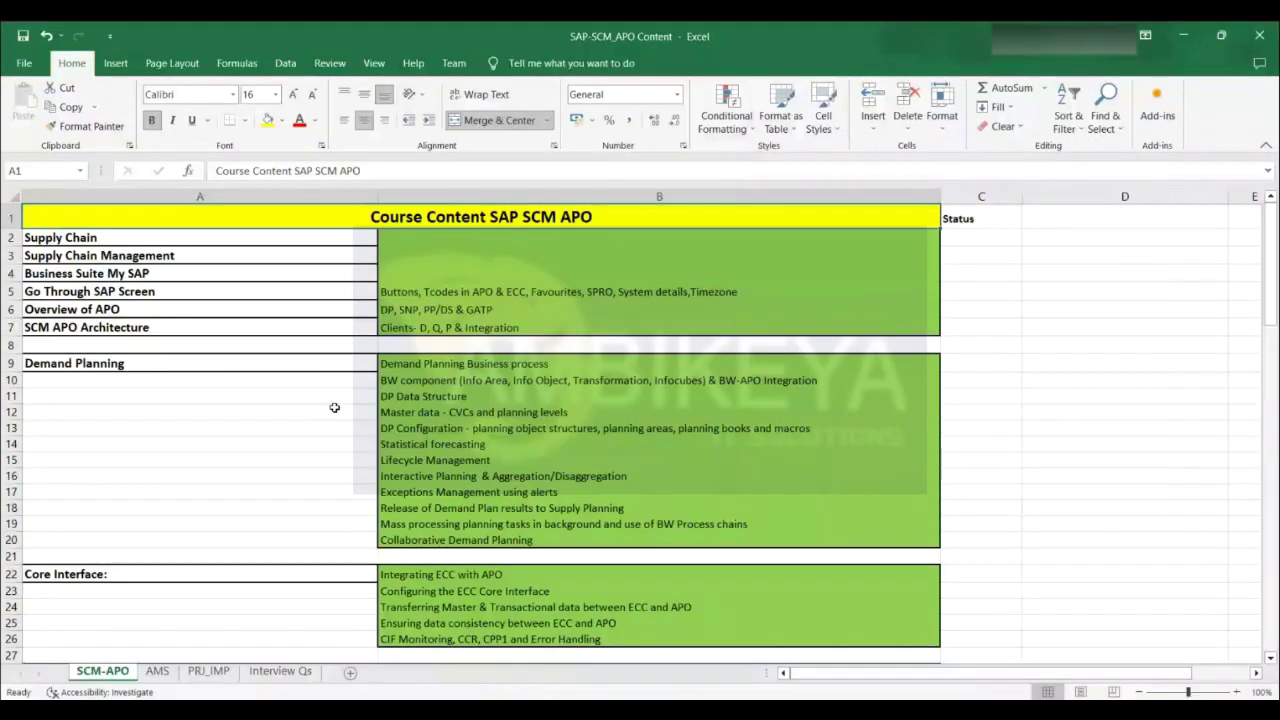
click(478, 368)
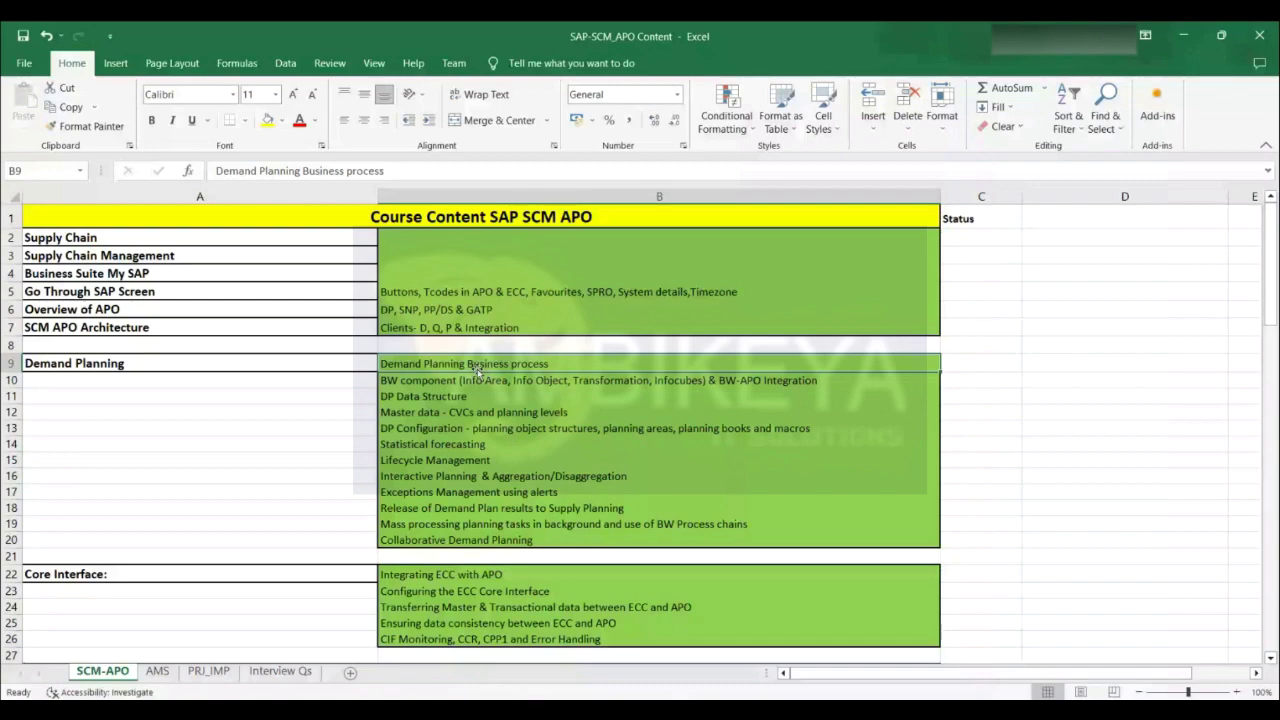
key(alt+Tab)
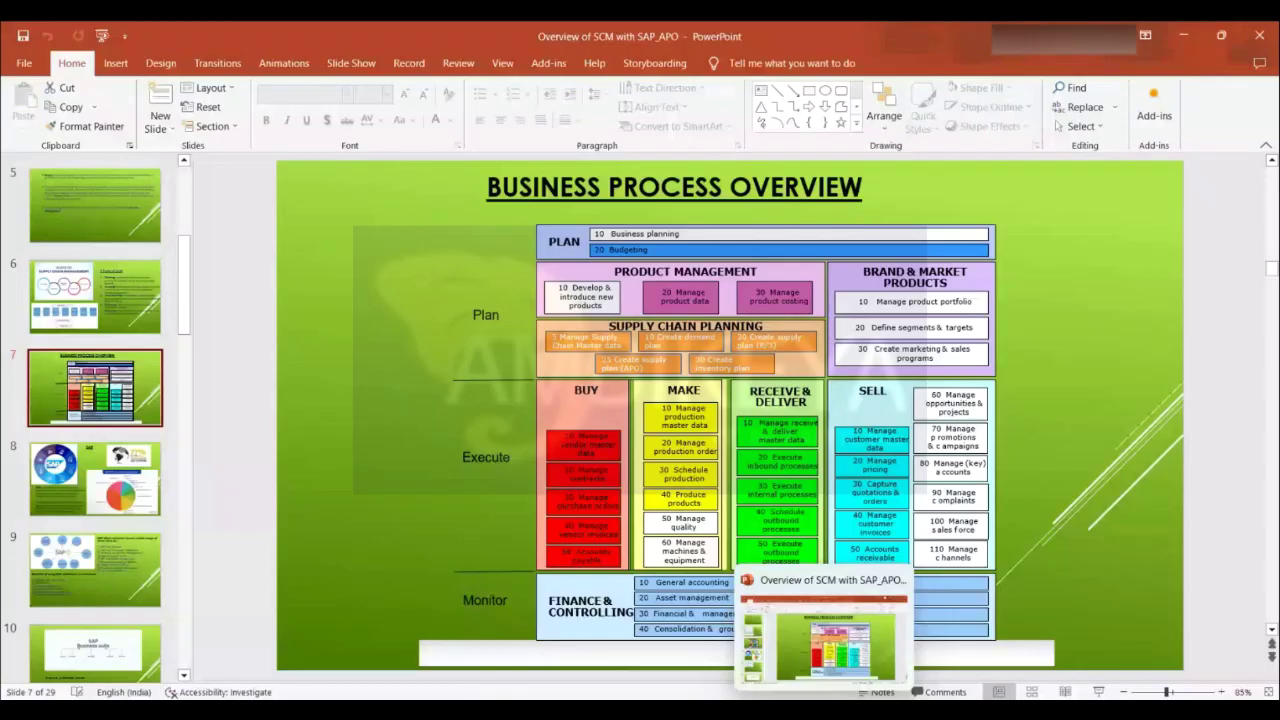
Switch to the Session Notes workbook in Excel and look through the Clients in SAP, Sheet5, APO-BW Flow and DP sheets, ending on FCST
key(alt+Tab)
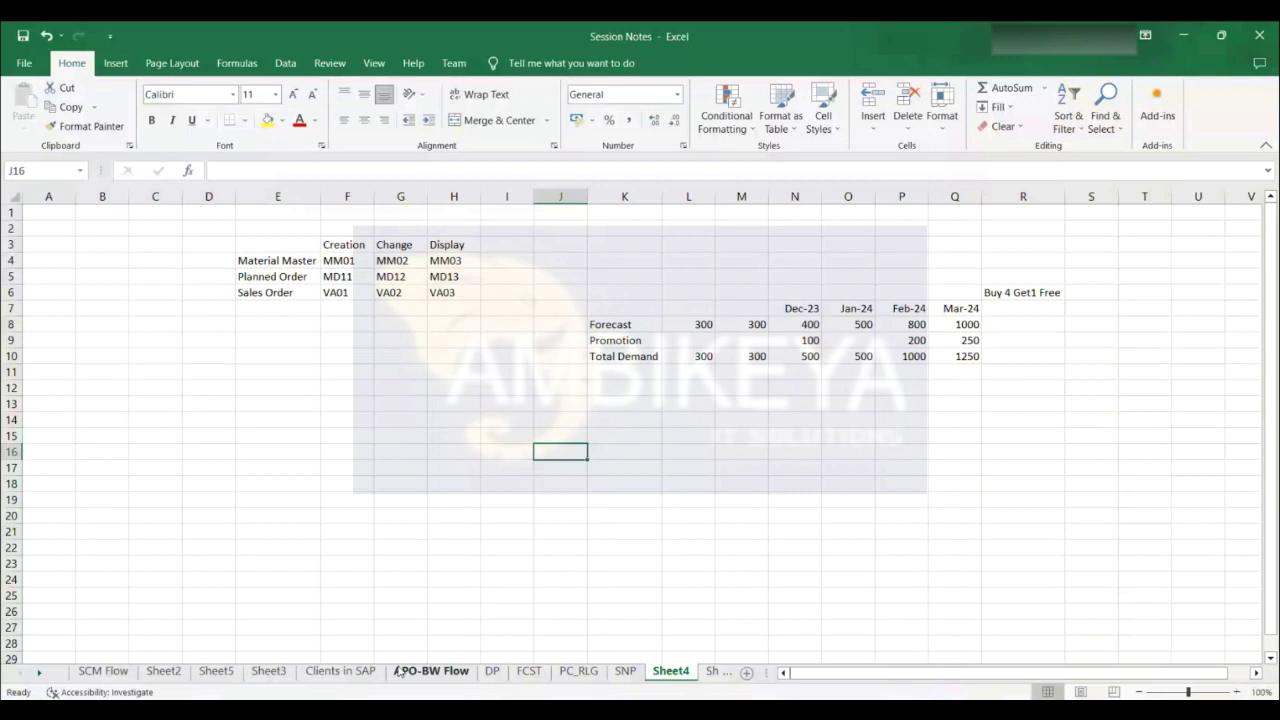
click(345, 671)
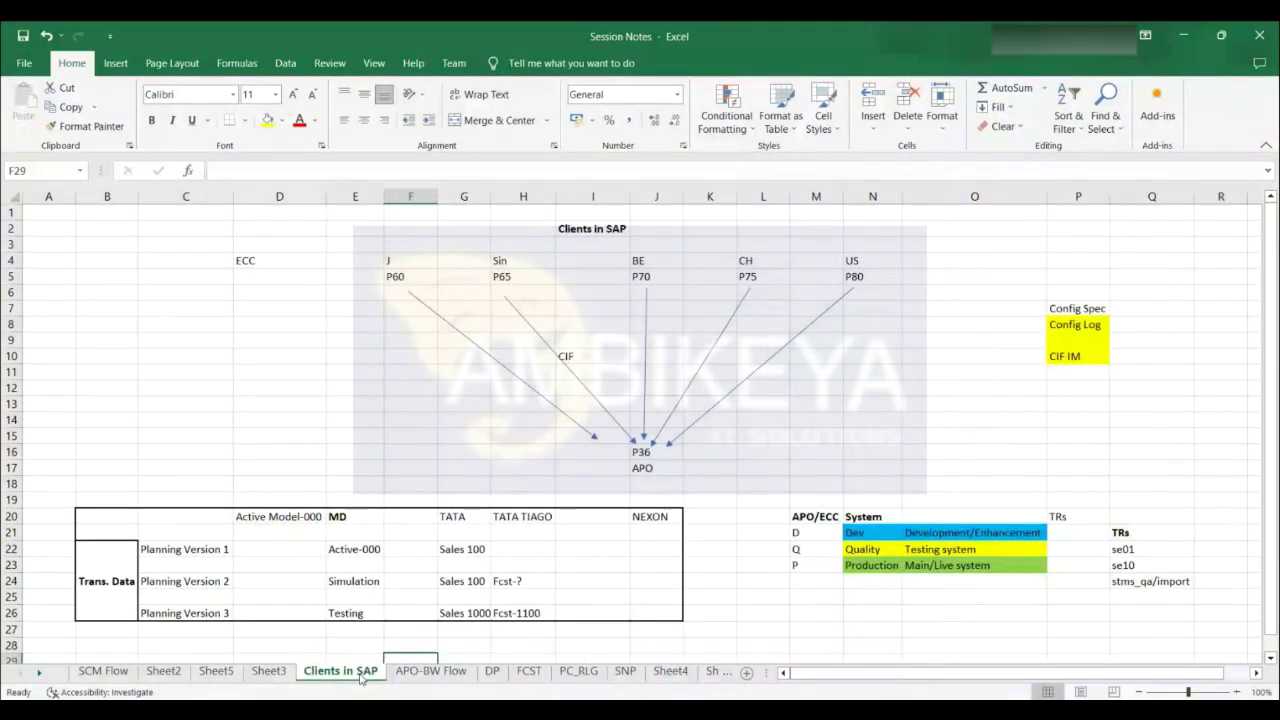
click(215, 671)
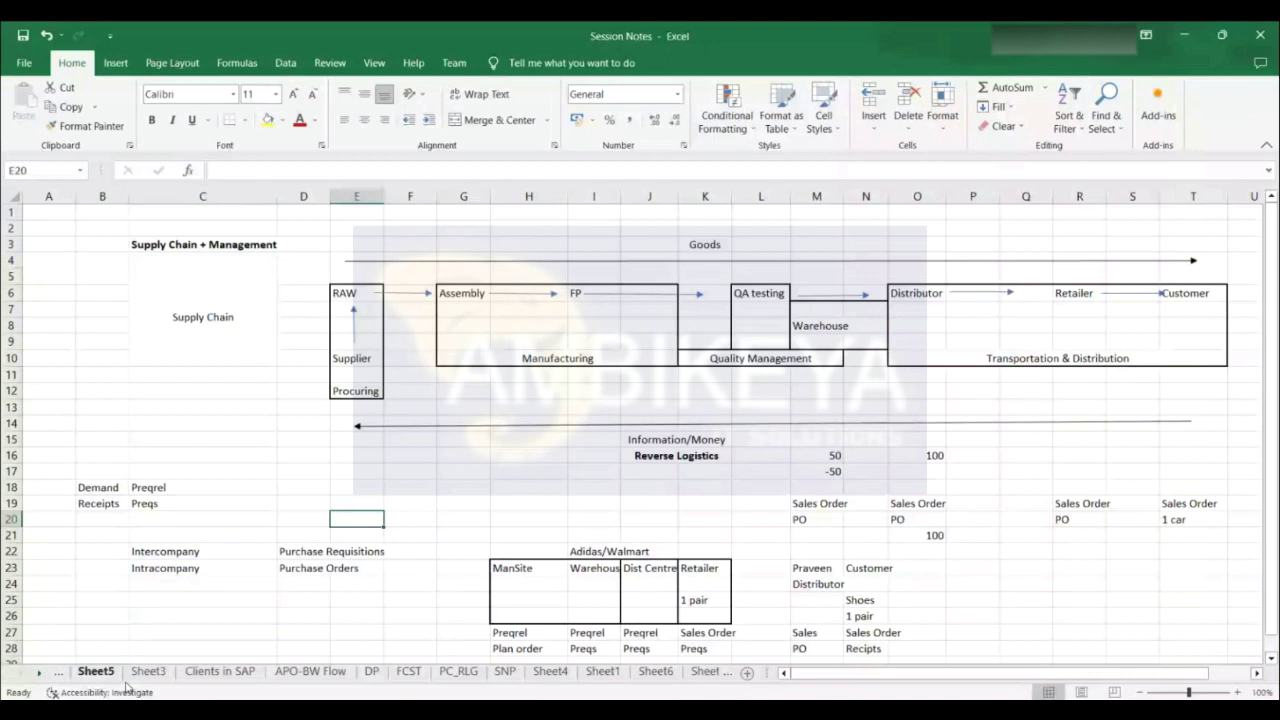
click(219, 671)
click(310, 671)
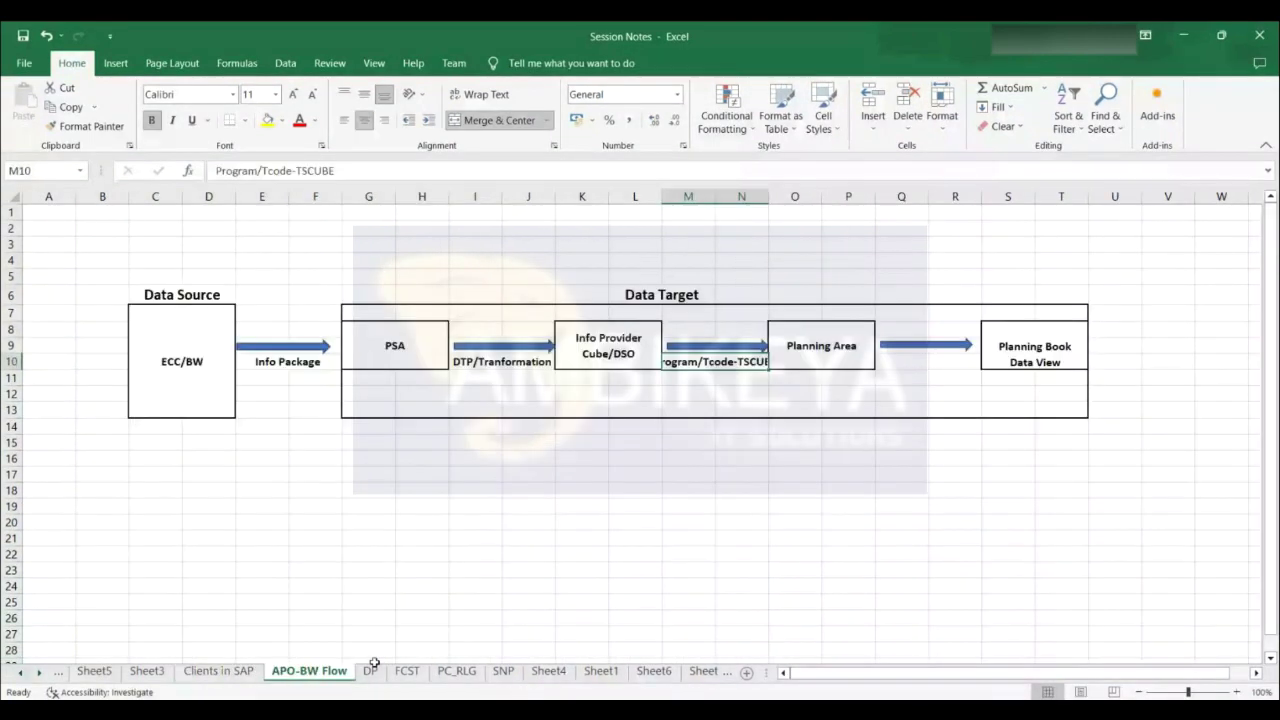
click(371, 671)
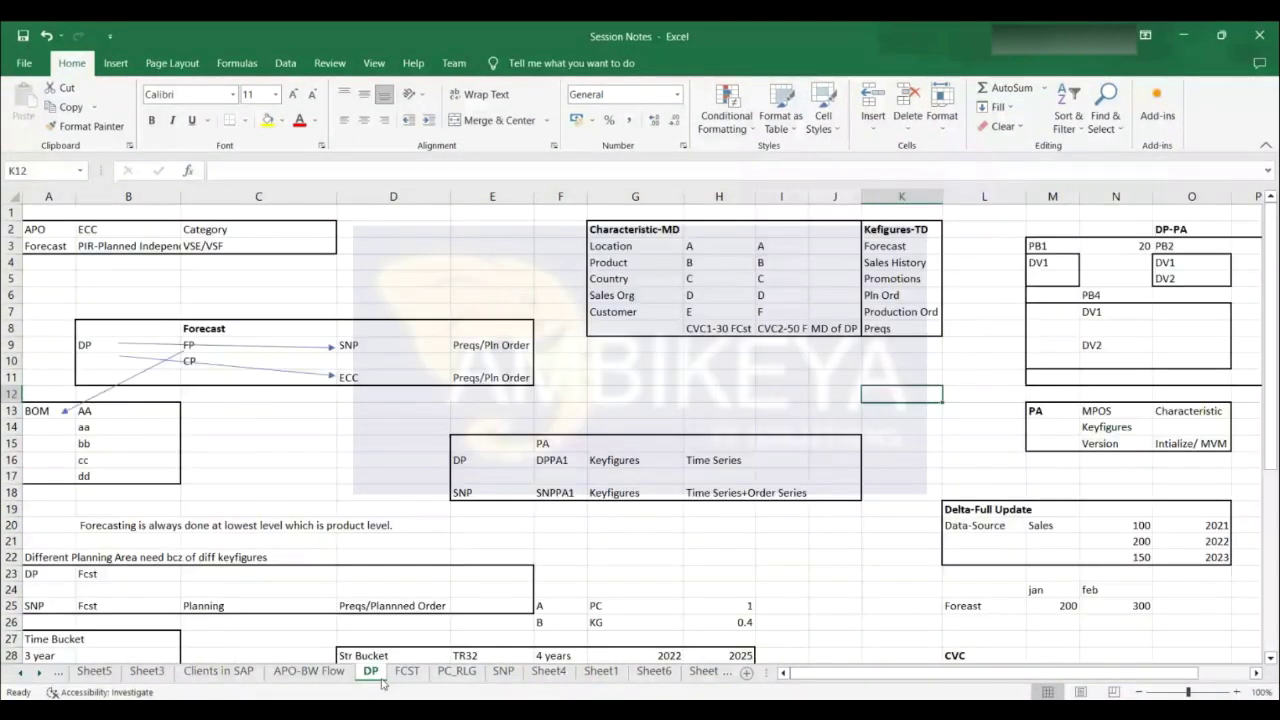
click(406, 671)
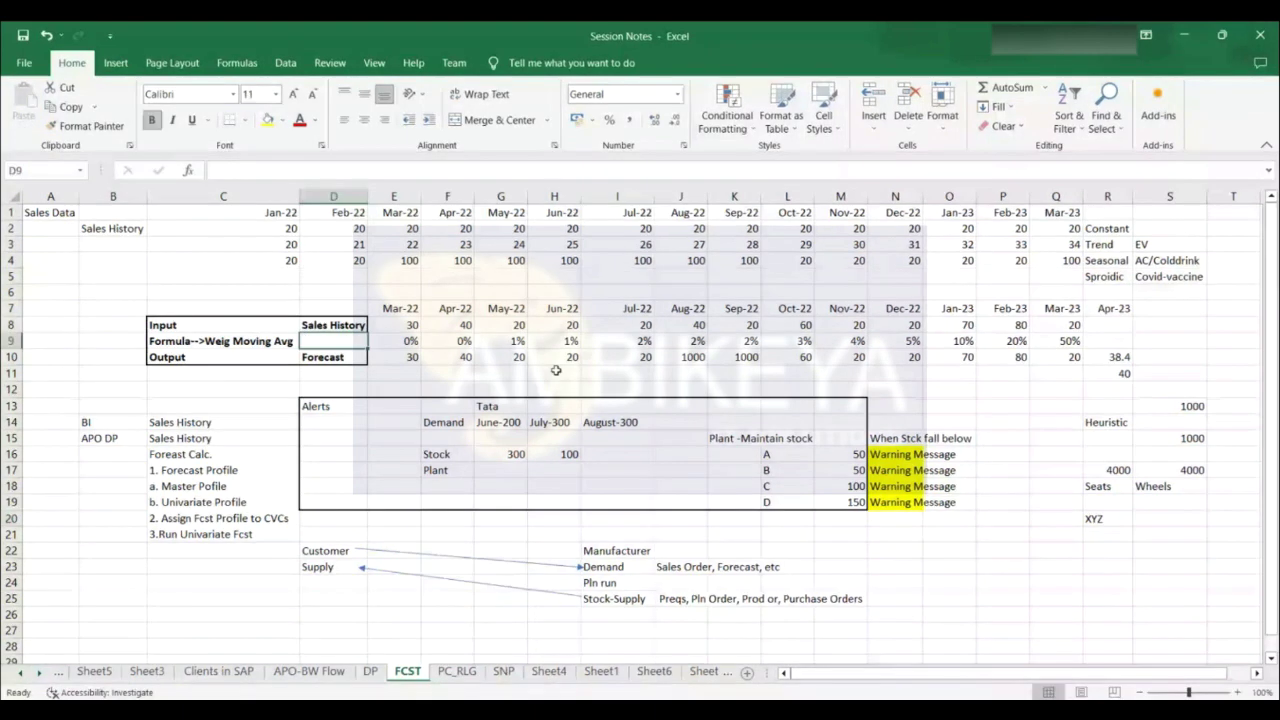
Clear the Forecast output values for Mar-22 to Sep-22 in E10:K10, after highlighting the Sales History row
click(412, 325)
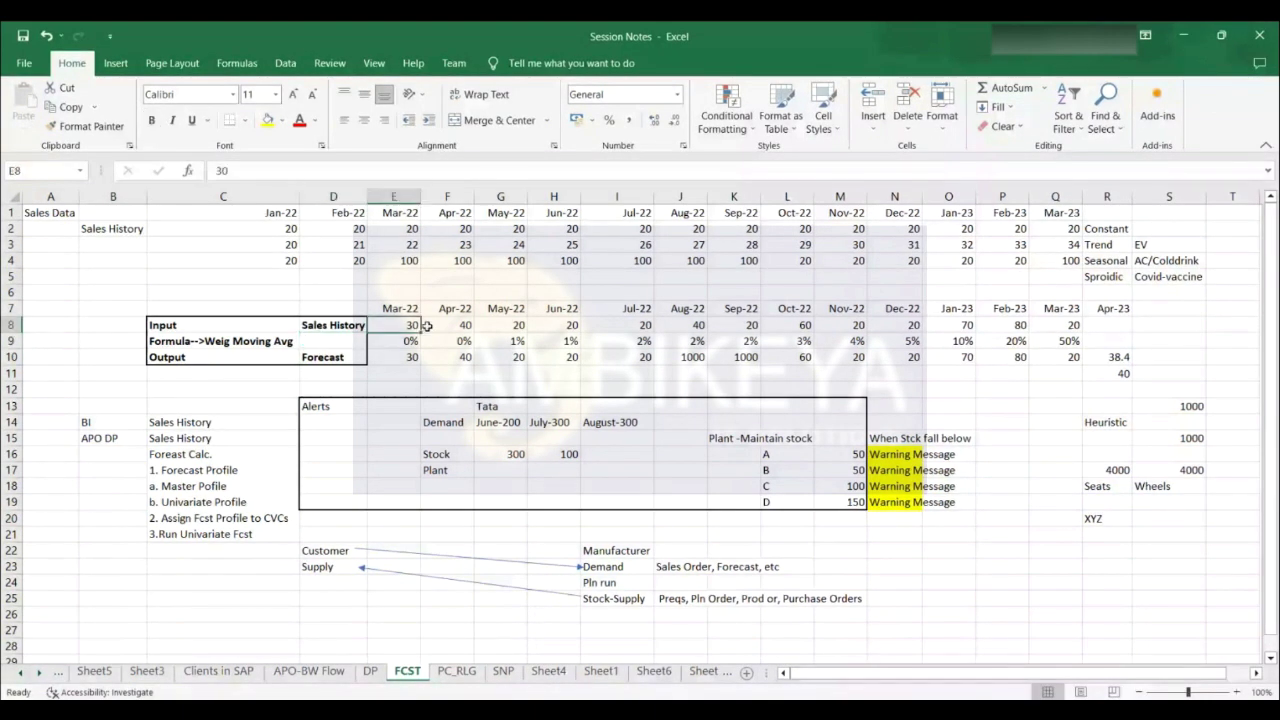
drag(426, 325, 817, 329)
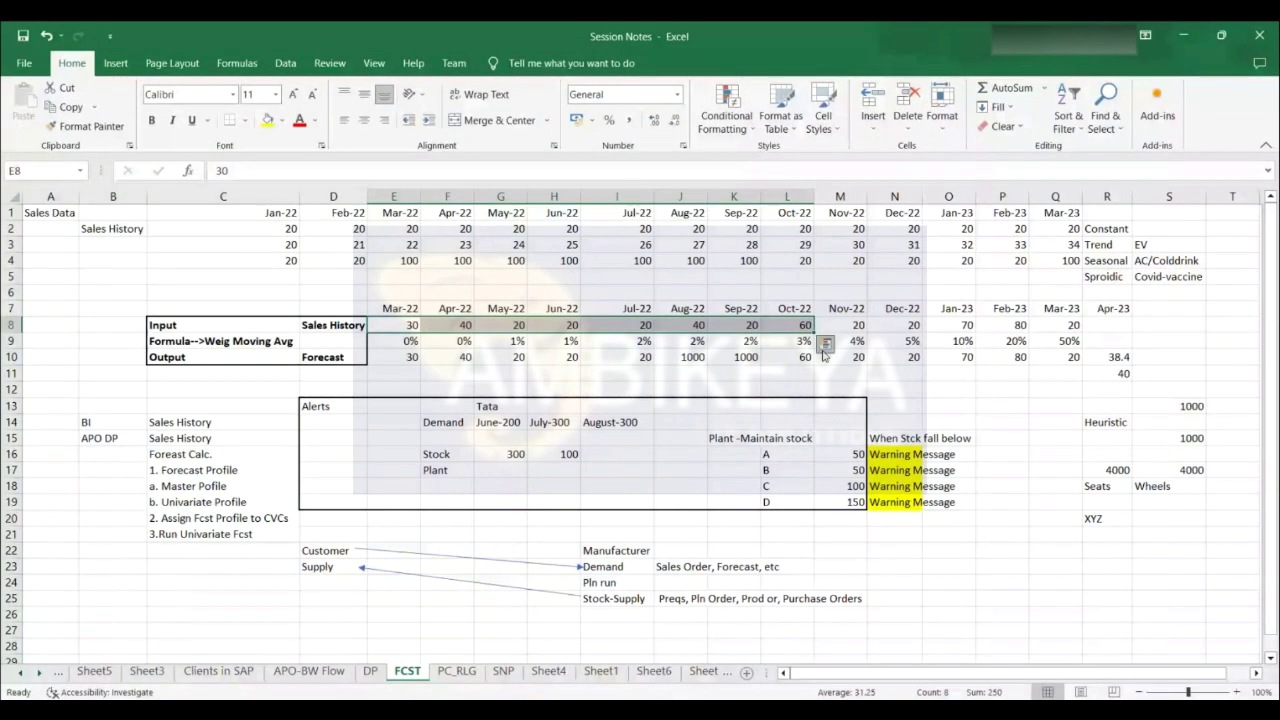
drag(412, 357, 785, 359)
key(F2)
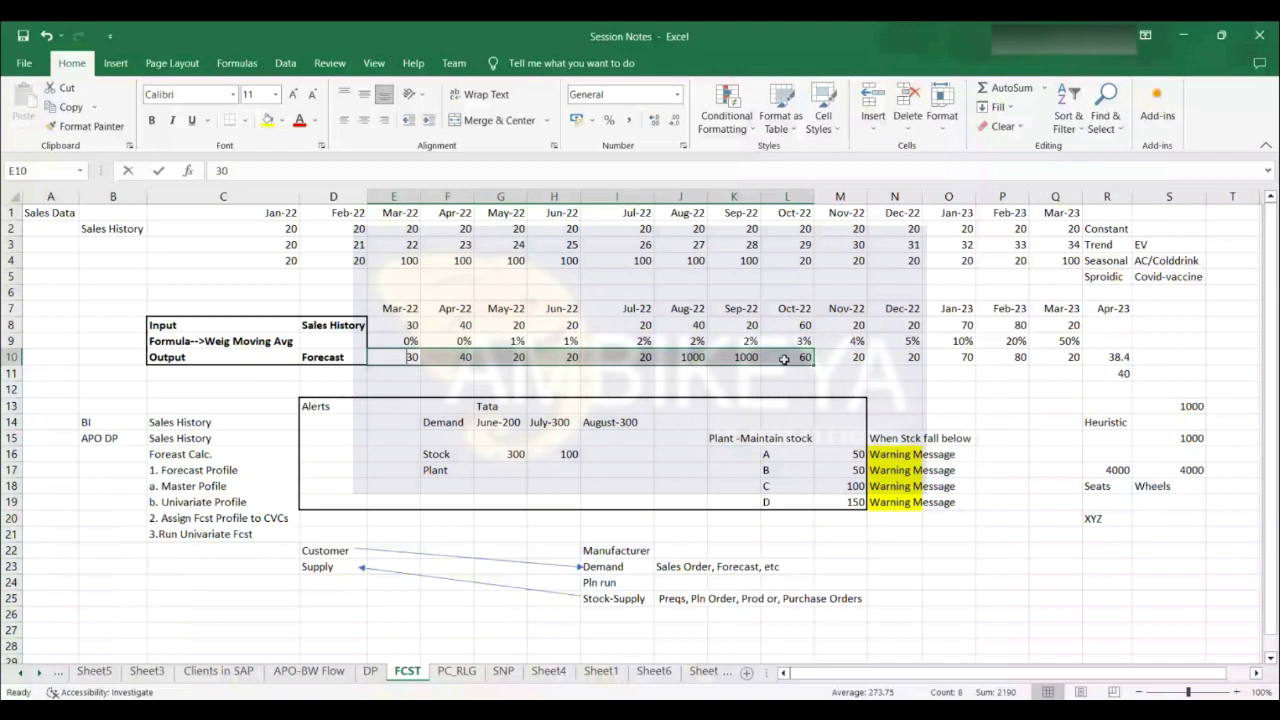
key(Escape)
key(shift+Left)
key(Delete)
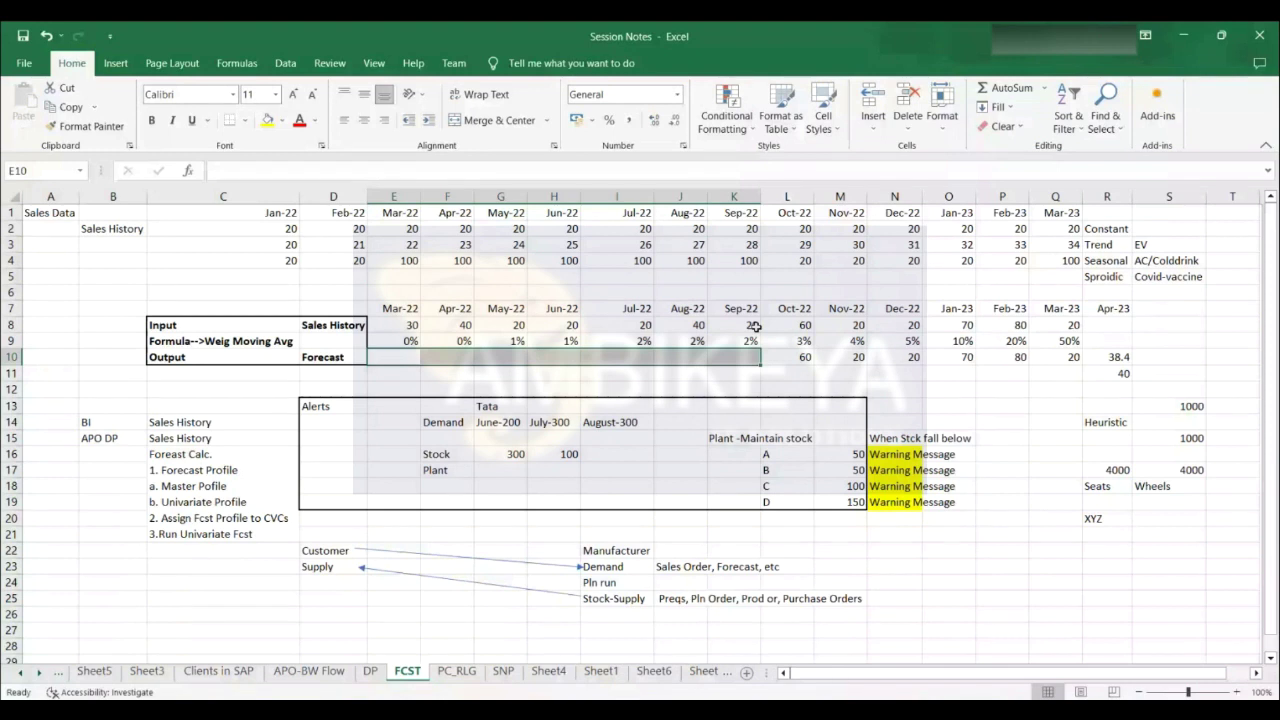
Clear the Sales History input values for Oct-22 to Mar-23 in L8:Q8
drag(787, 325, 1060, 325)
key(Delete)
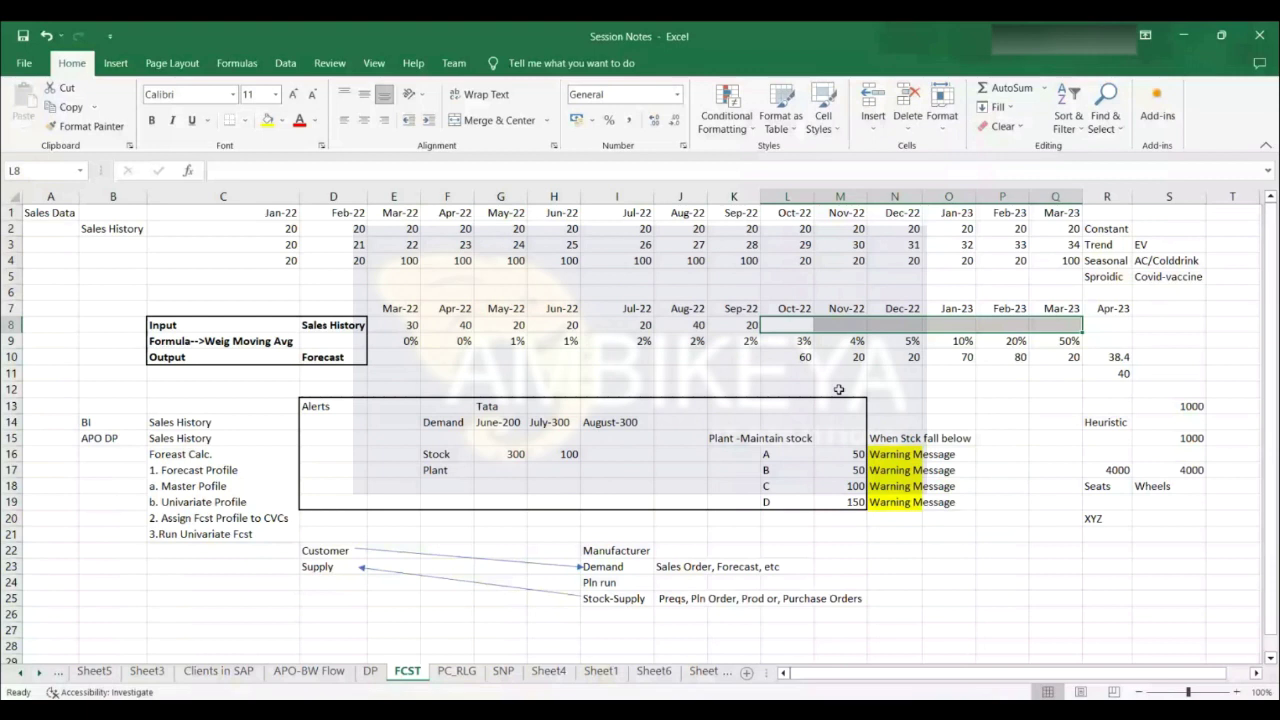
click(839, 374)
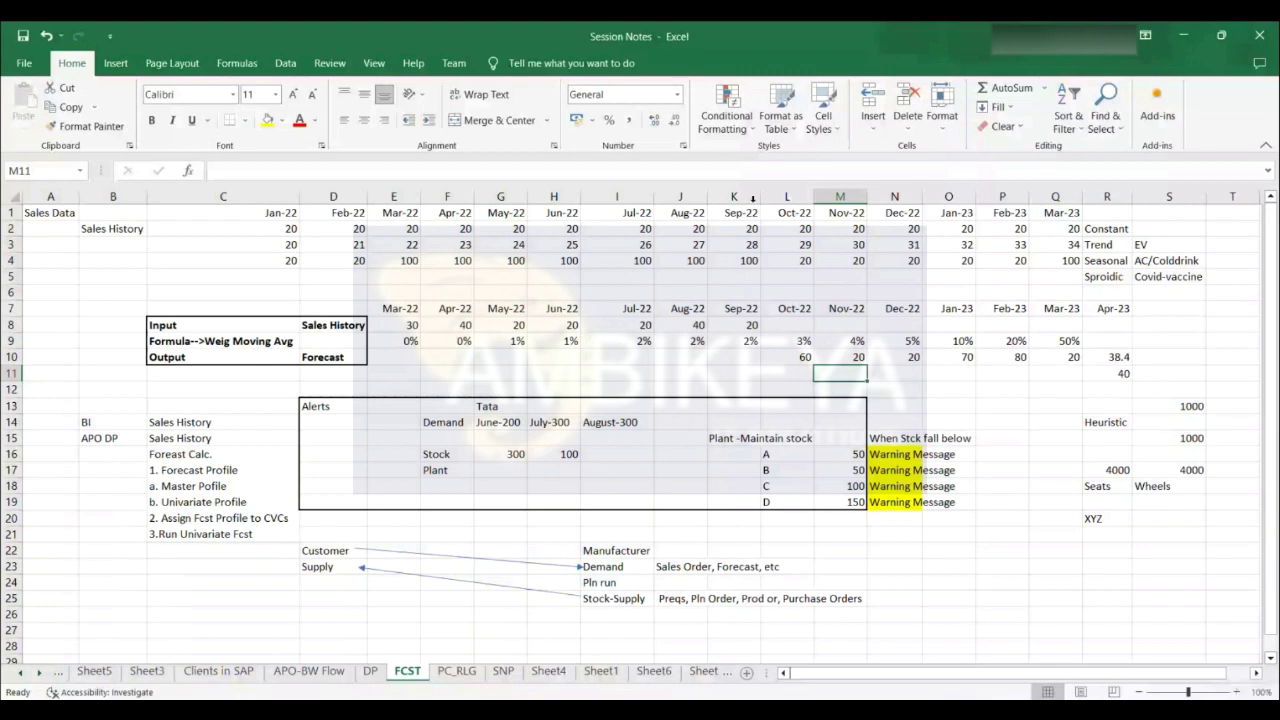
Point out the remaining Sales History values and weights up to Sep-22, and highlight the Oct-22 to Apr-23 forecast in L10:R10
click(742, 338)
click(745, 326)
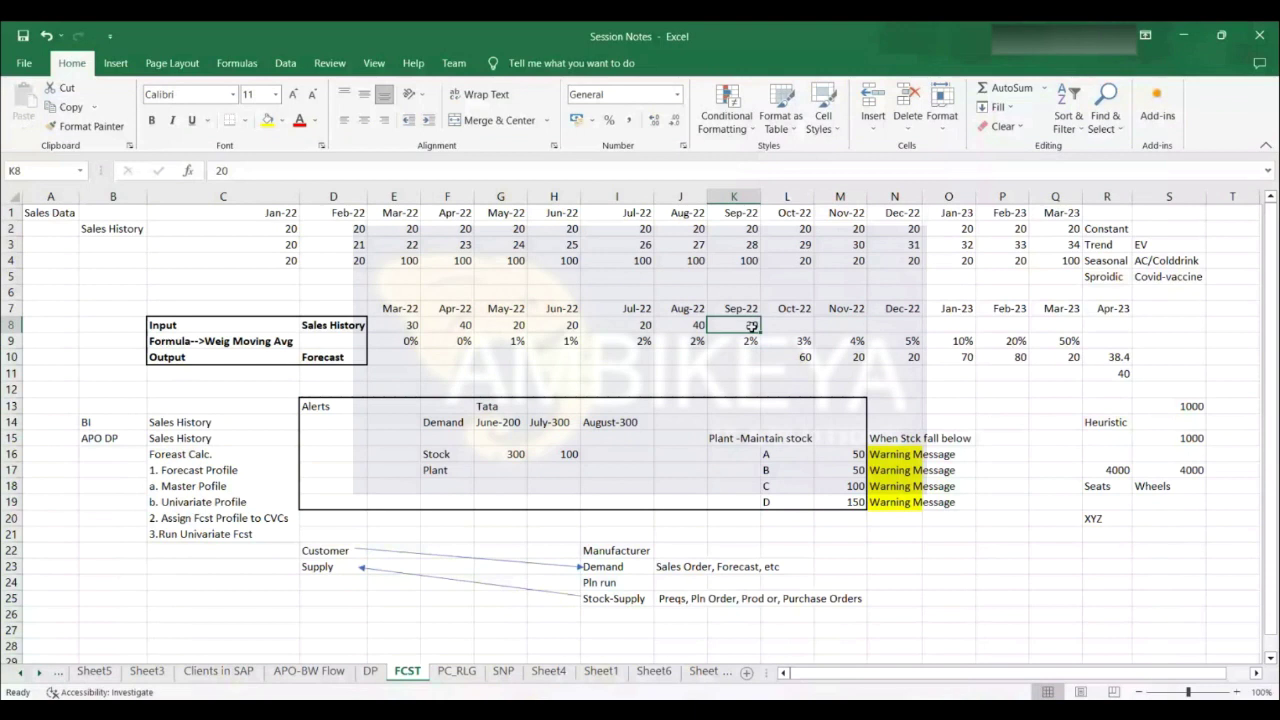
click(406, 322)
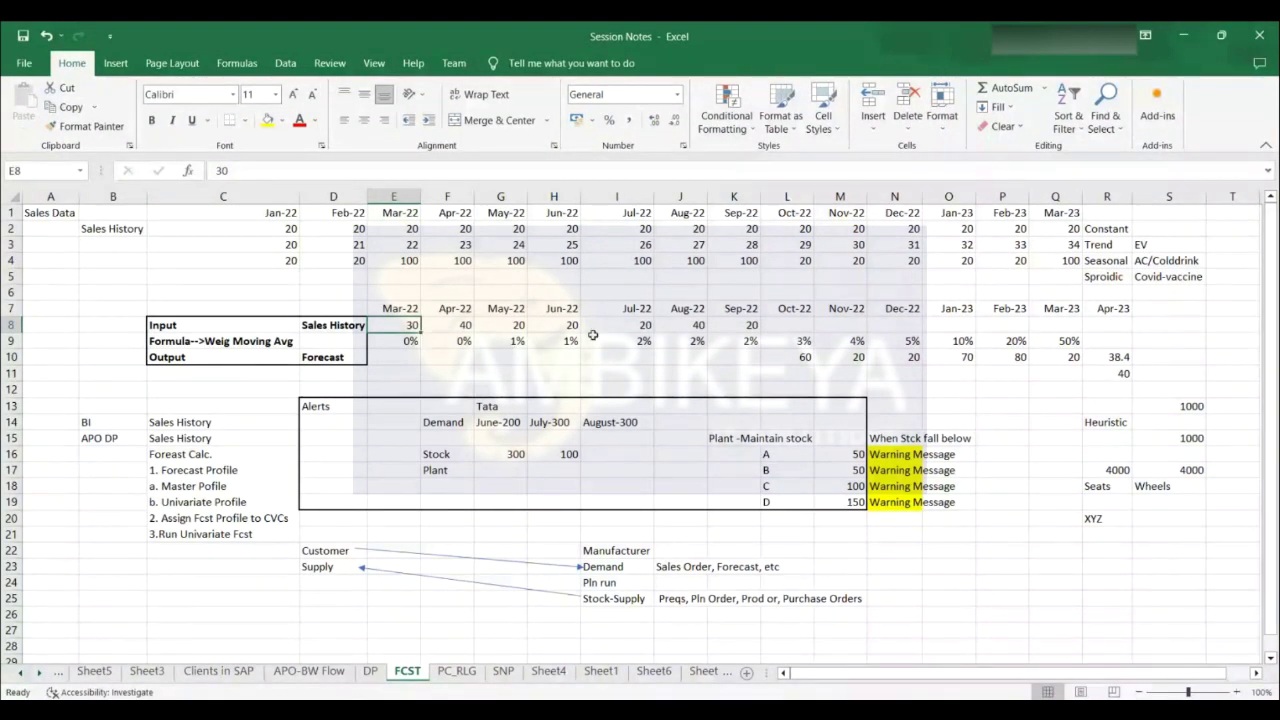
click(500, 341)
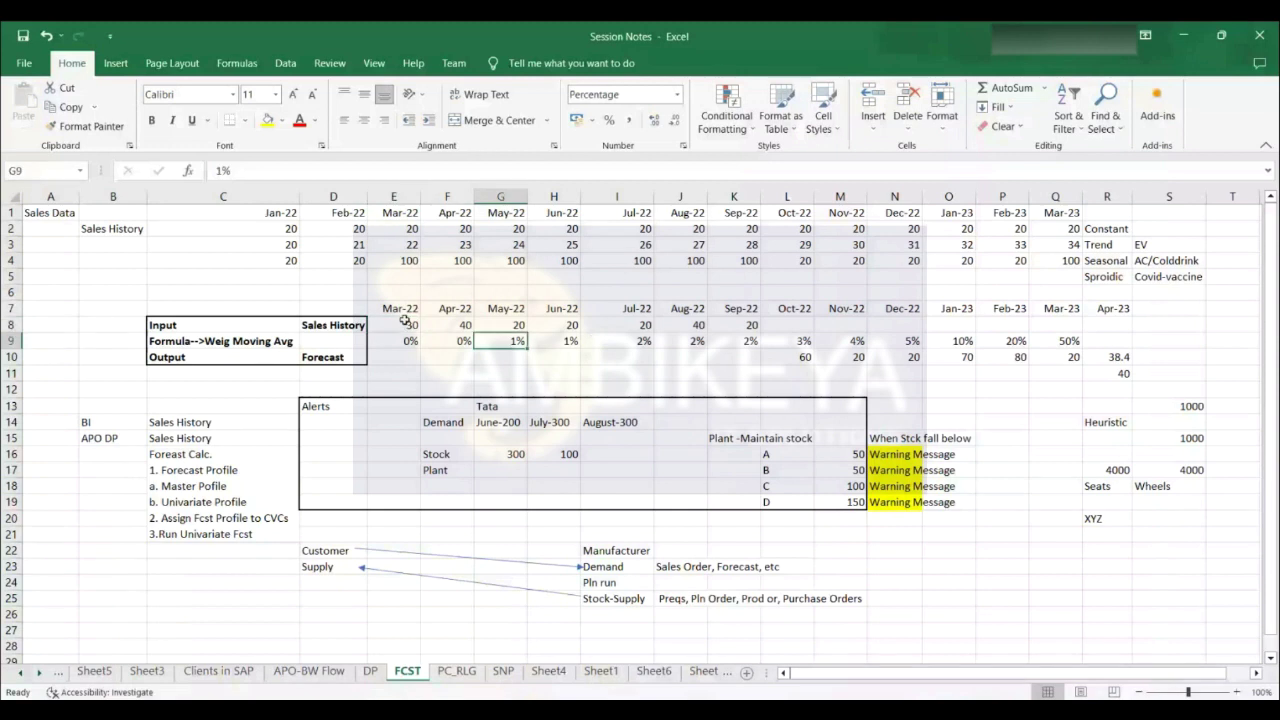
click(447, 325)
click(688, 336)
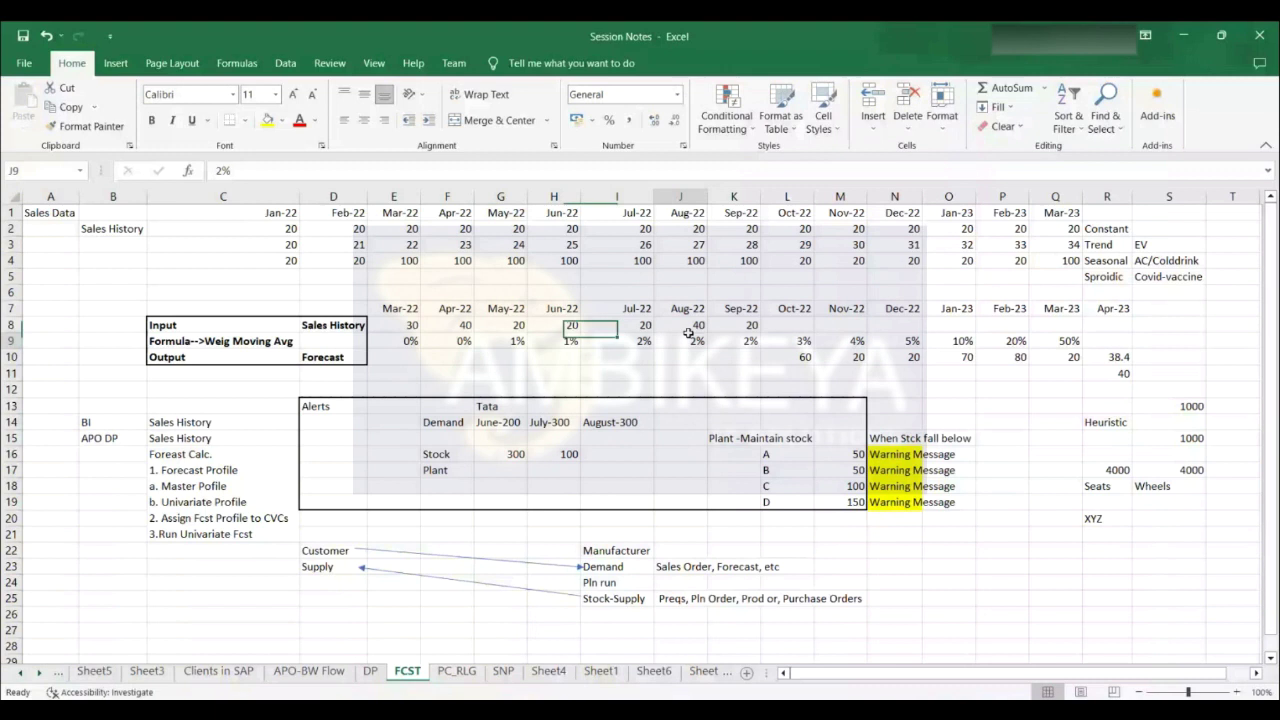
drag(795, 357, 1120, 357)
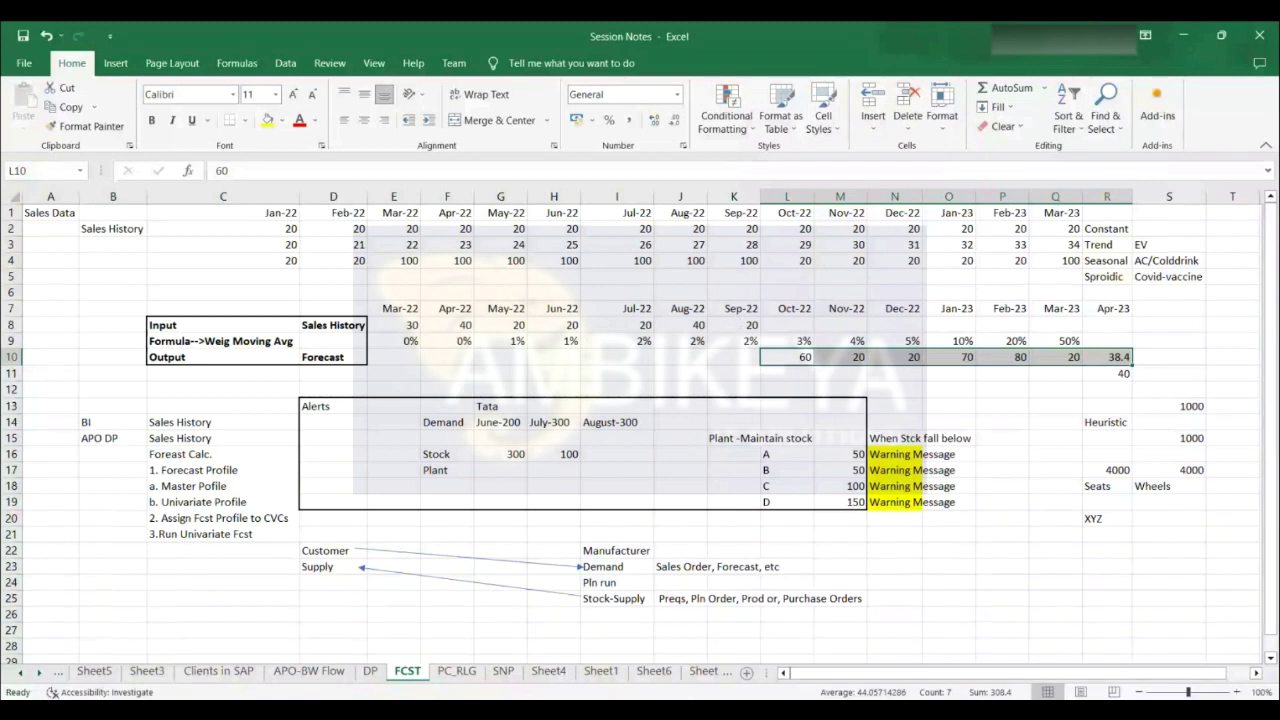
Look through Sheet8 and Sheet9 of the Session Notes workbook, ending on Sheet7
mouse_move(787, 712)
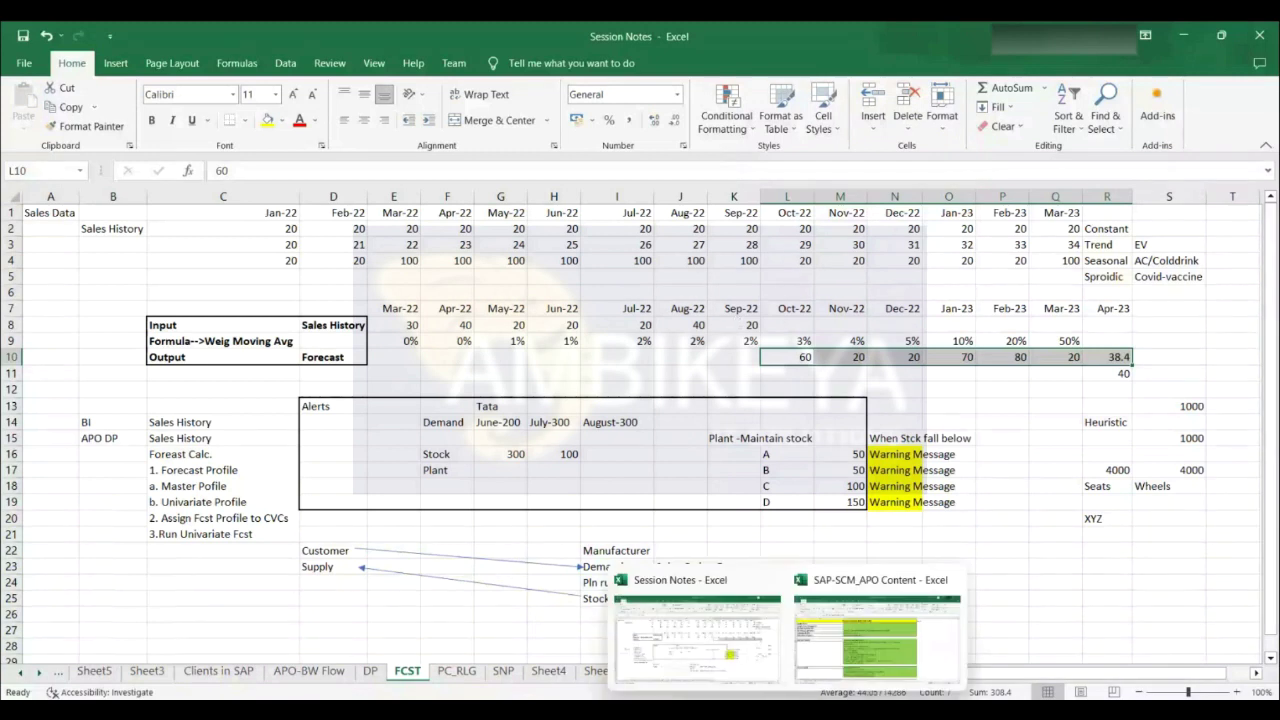
click(41, 673)
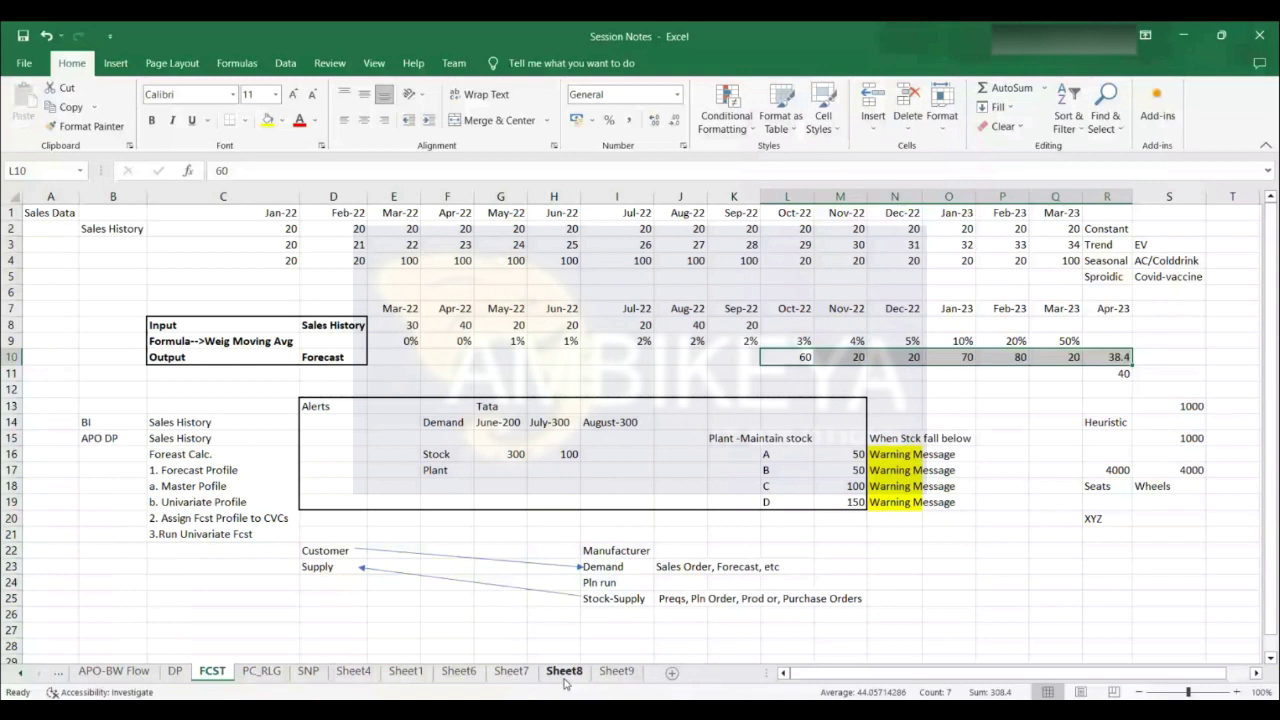
click(564, 672)
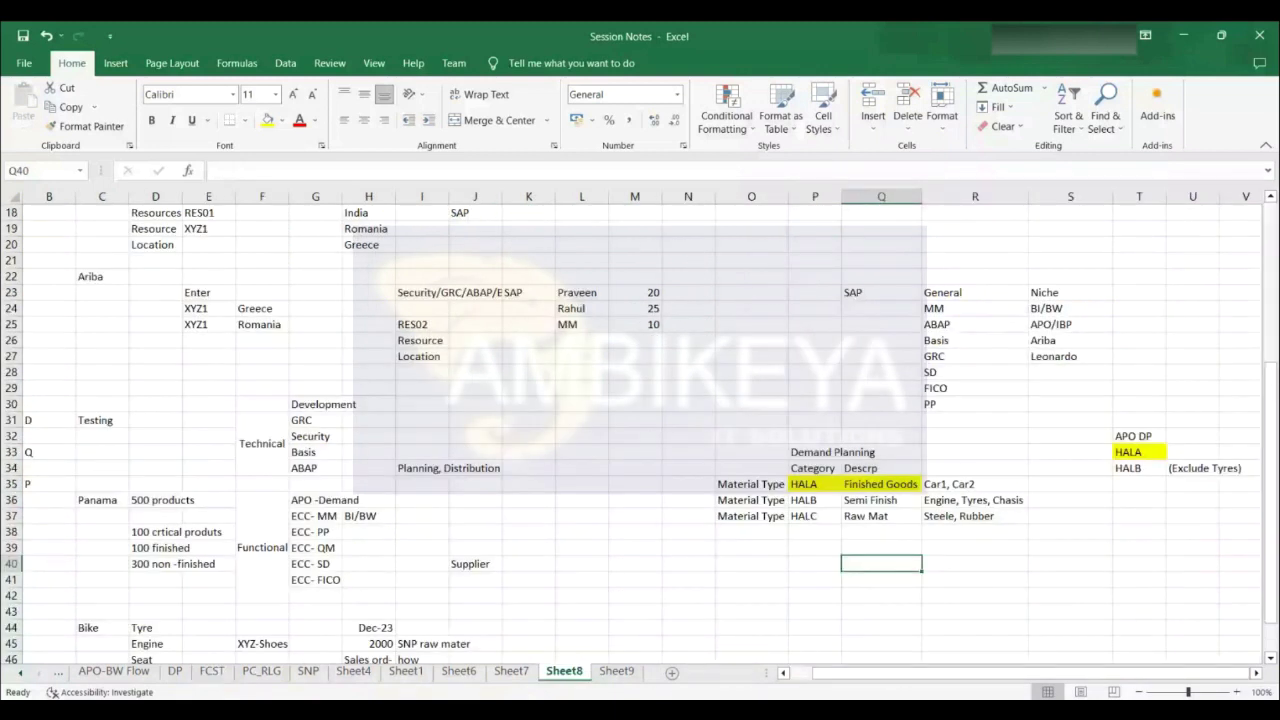
click(617, 672)
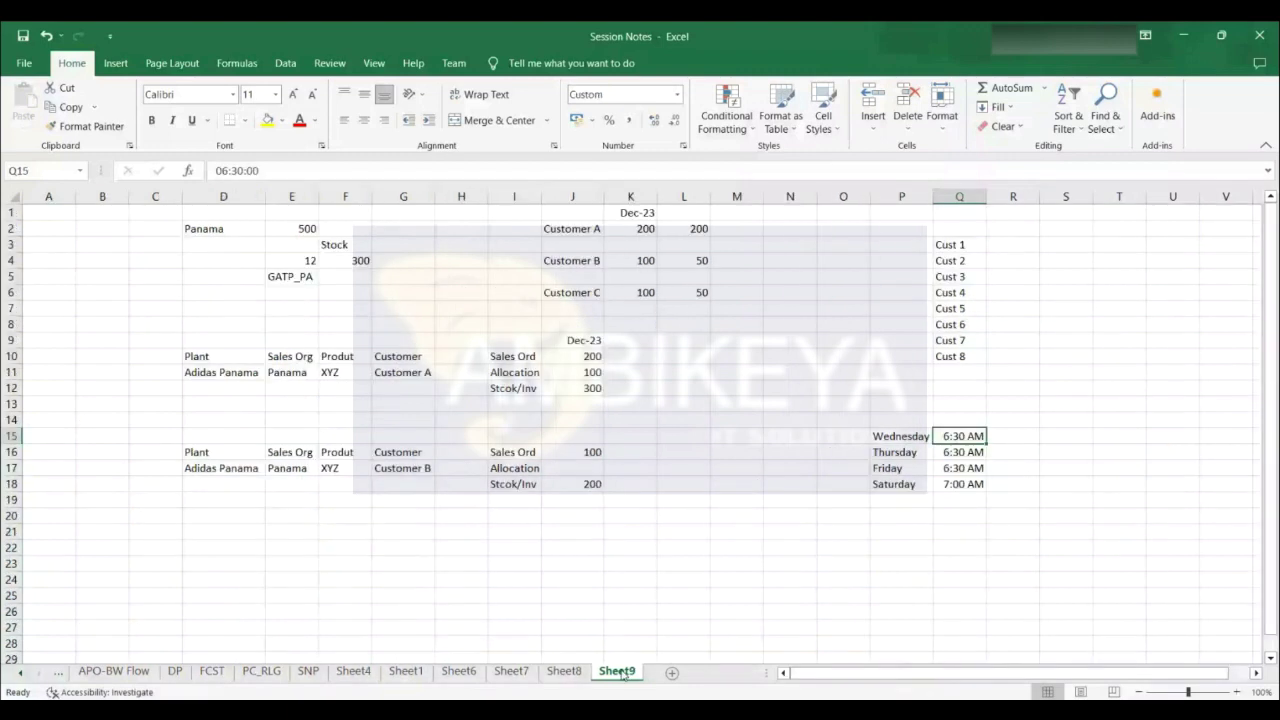
click(577, 510)
key(ctrl+Page_Up)
key(ctrl+Page_Up)
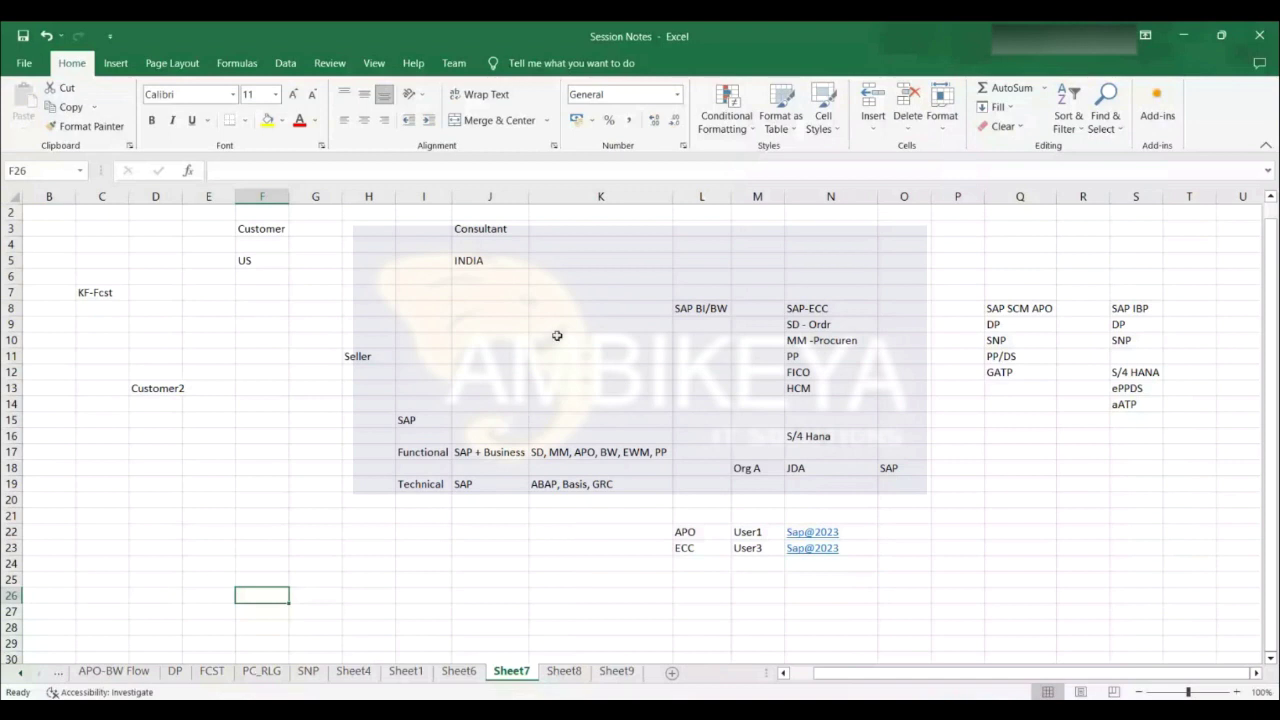
Enter the label Sales History in cell C22 of Sheet7
click(124, 528)
text(Sales Hi)
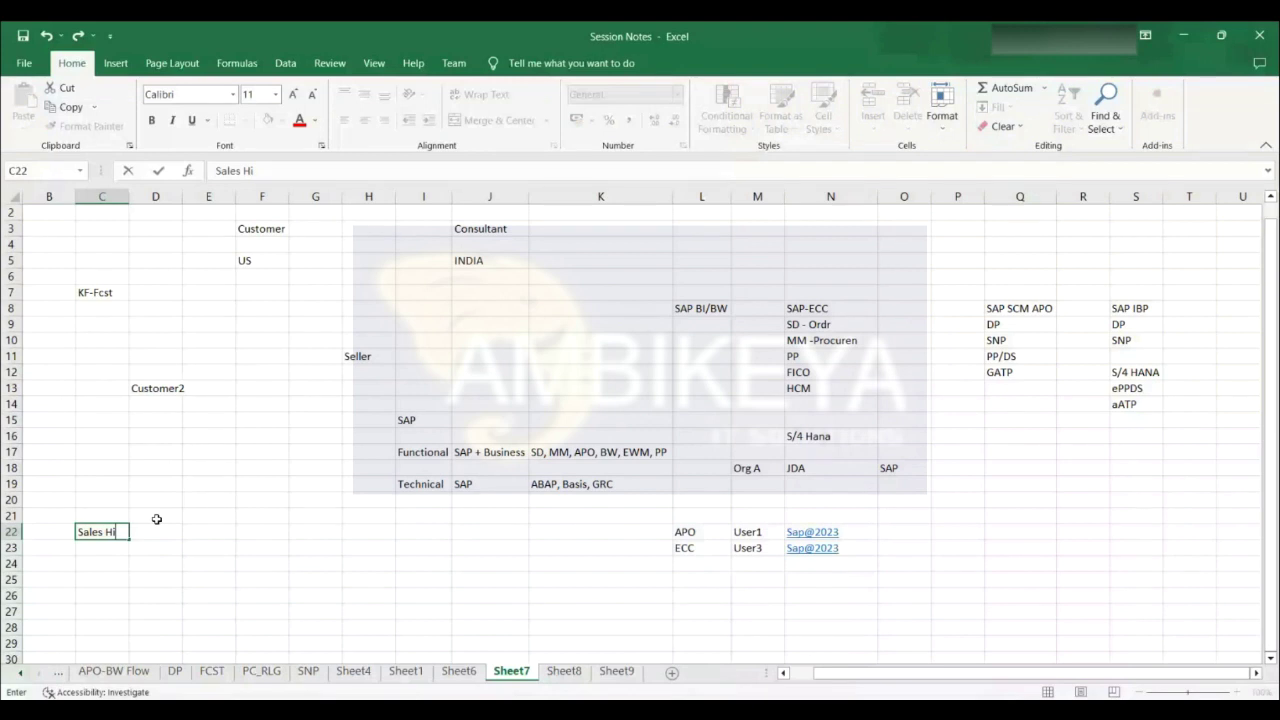
text(story)
click(208, 579)
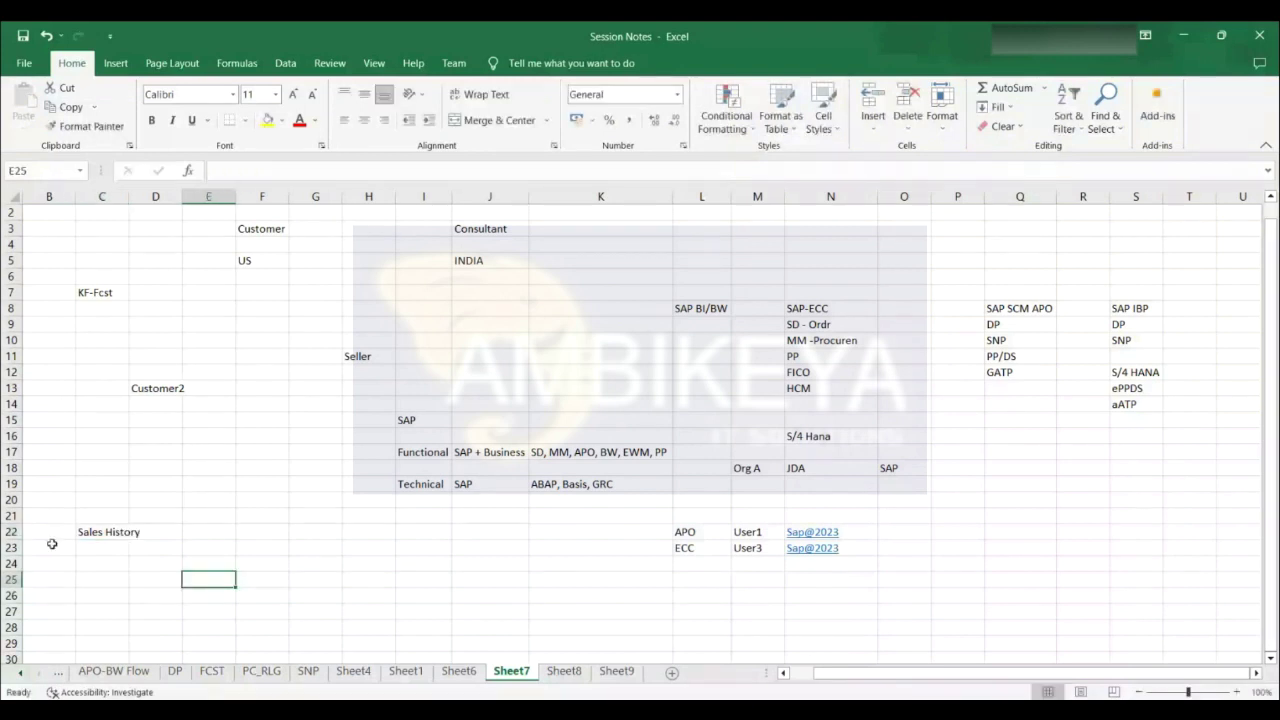
click(52, 536)
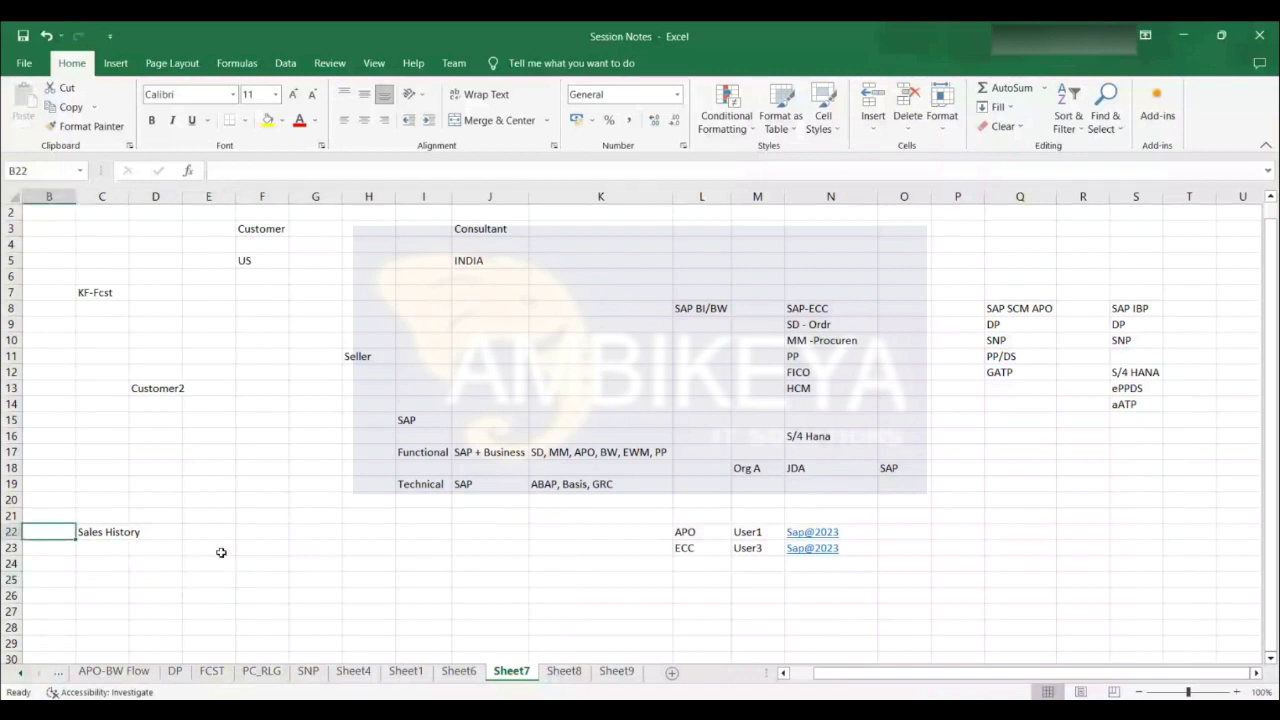
click(202, 529)
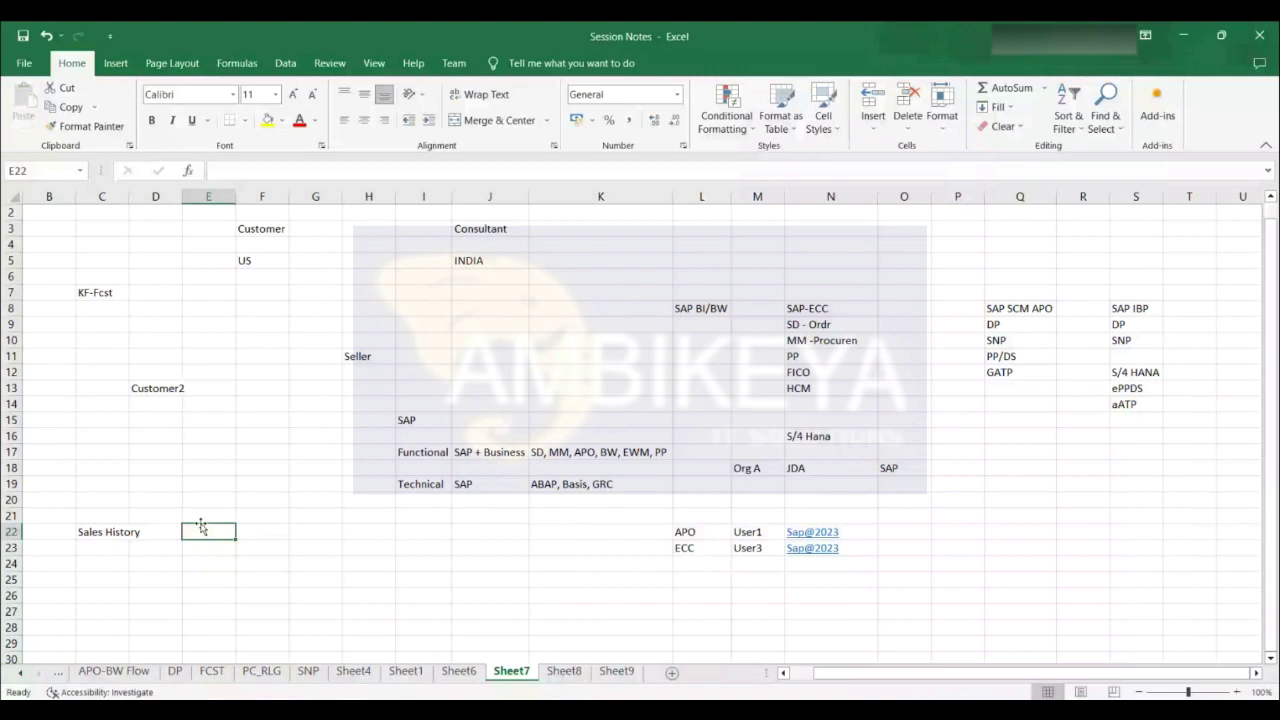
Add the heading APO in D21, label Sales History as Input in B22, and enter Output and Forecast in B24:C24
click(50, 531)
text(Input)
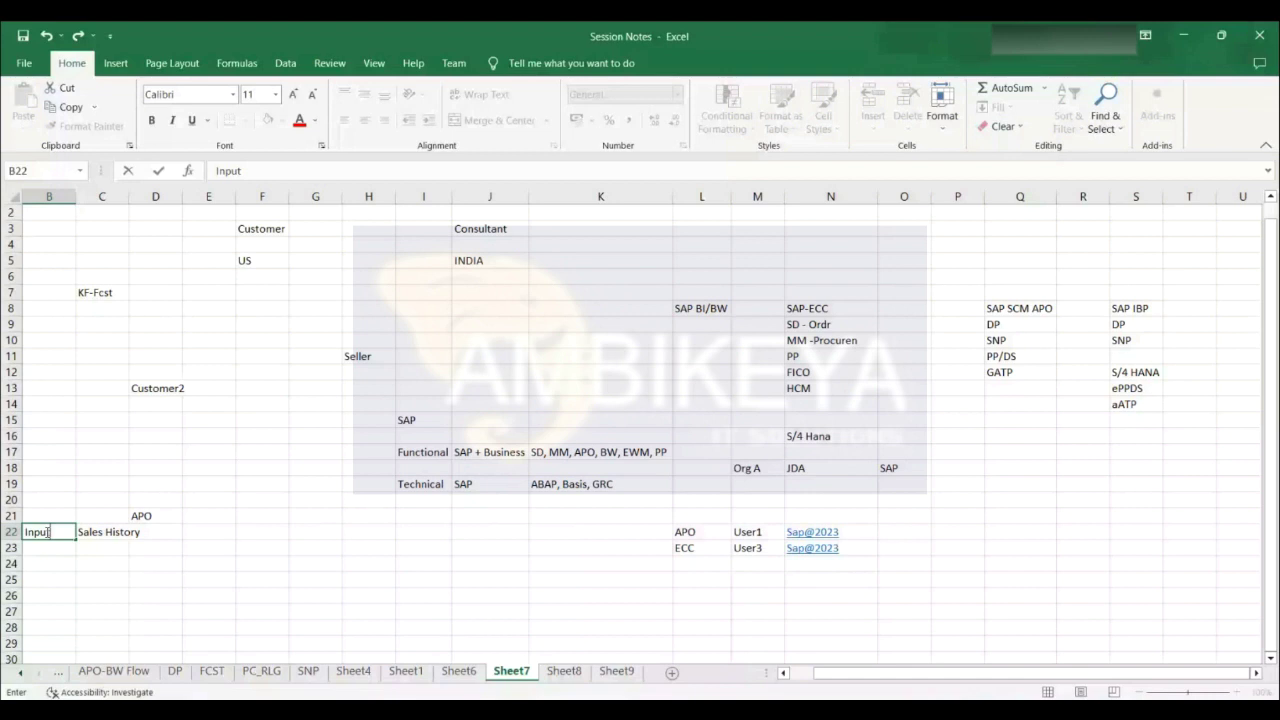
click(48, 563)
text(Output)
click(111, 567)
text(Foreca)
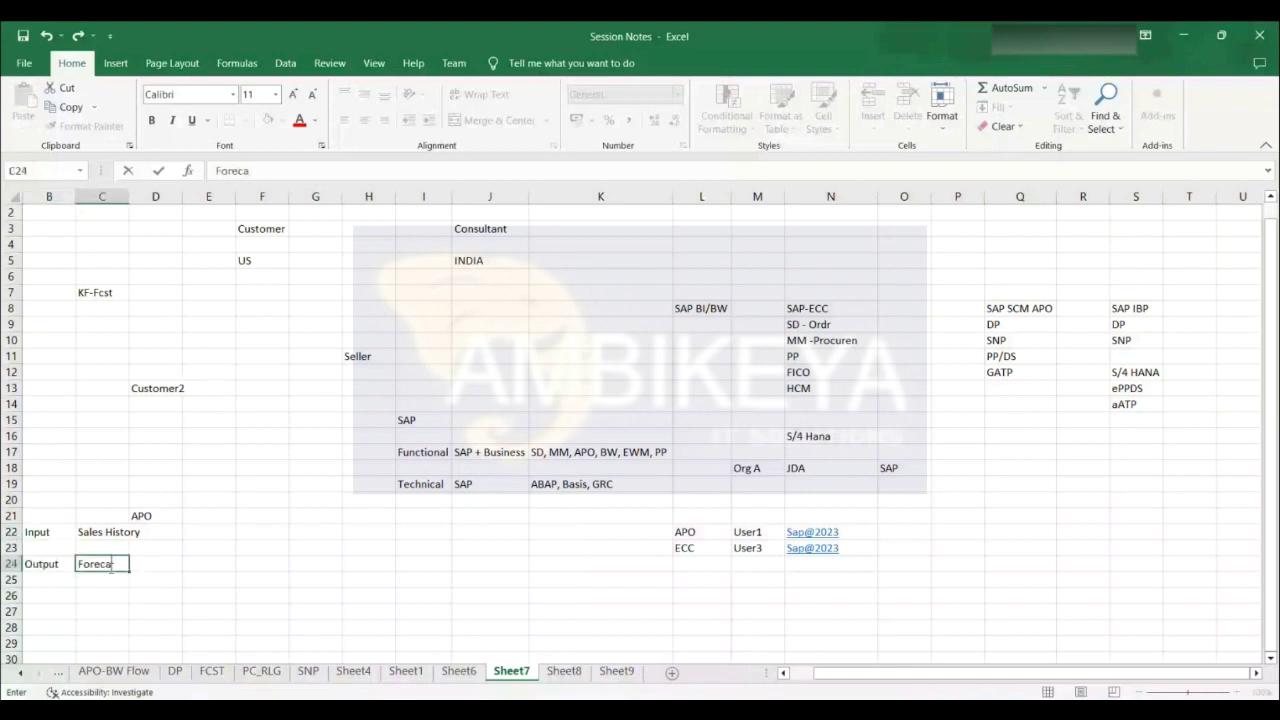
text(st)
click(88, 532)
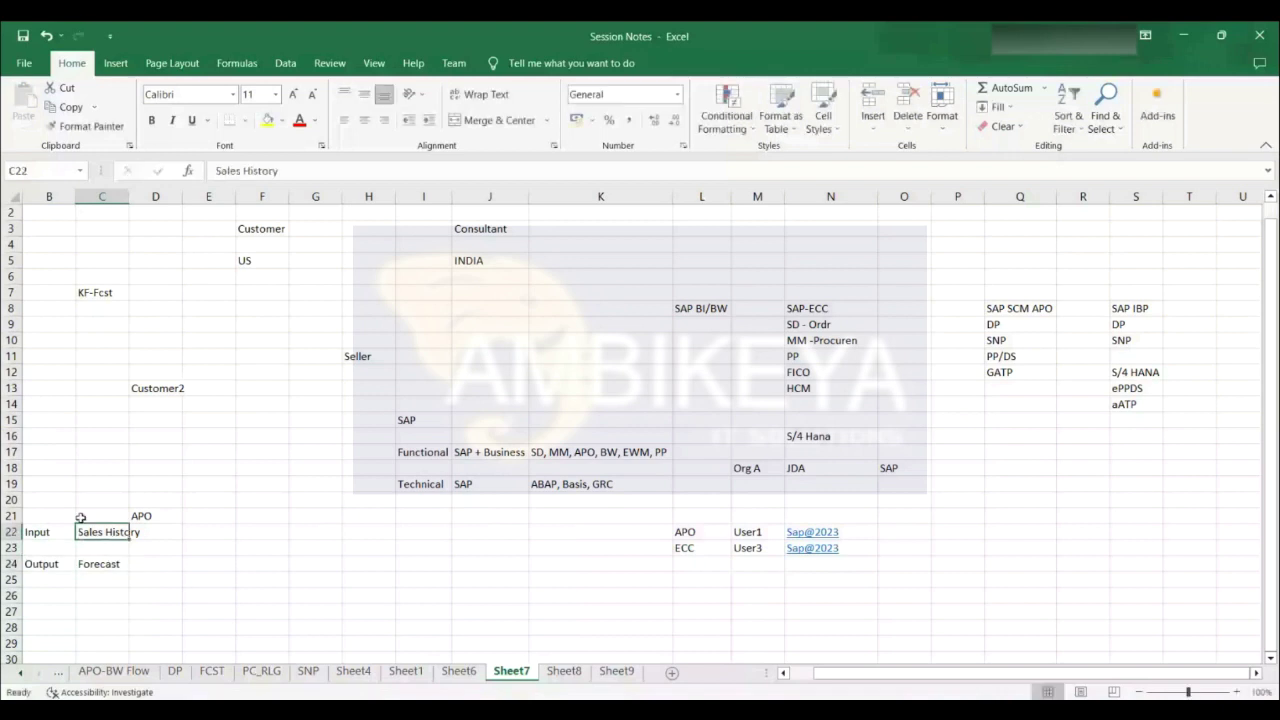
Enter ECC in cell C17, above the APO input and output labels, and highlight it
click(100, 452)
text(ECC)
click(100, 484)
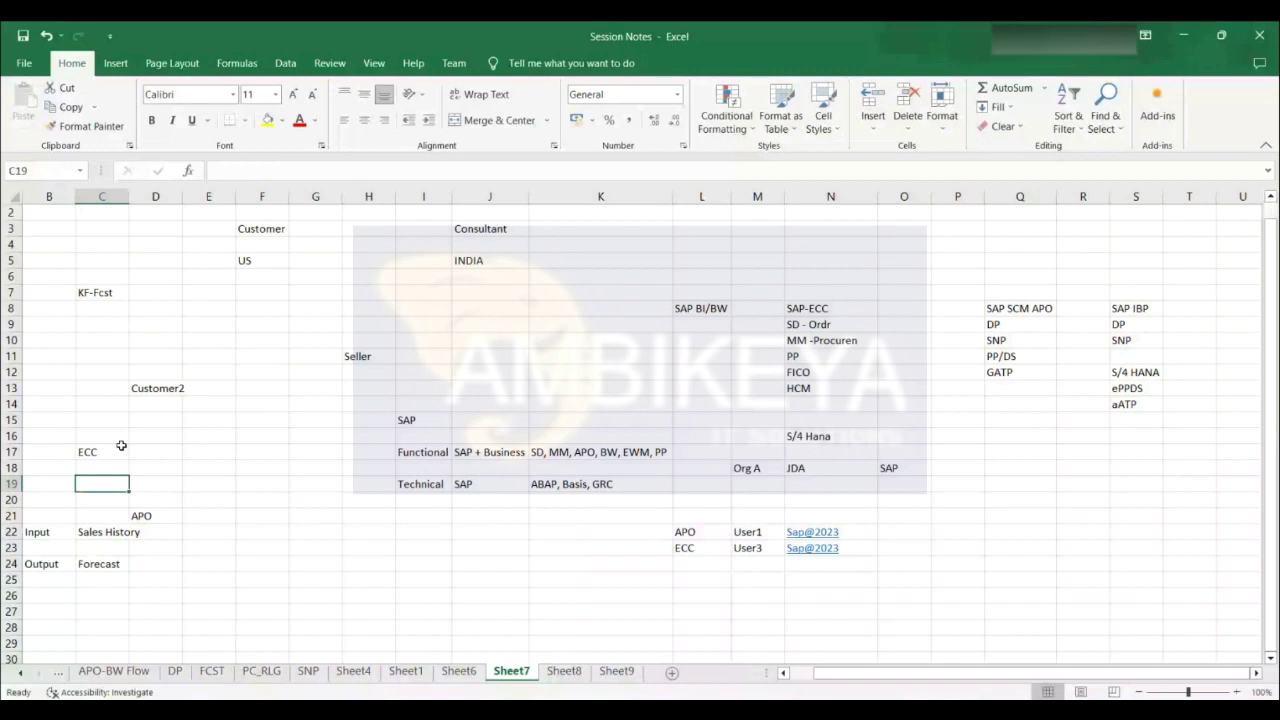
click(108, 451)
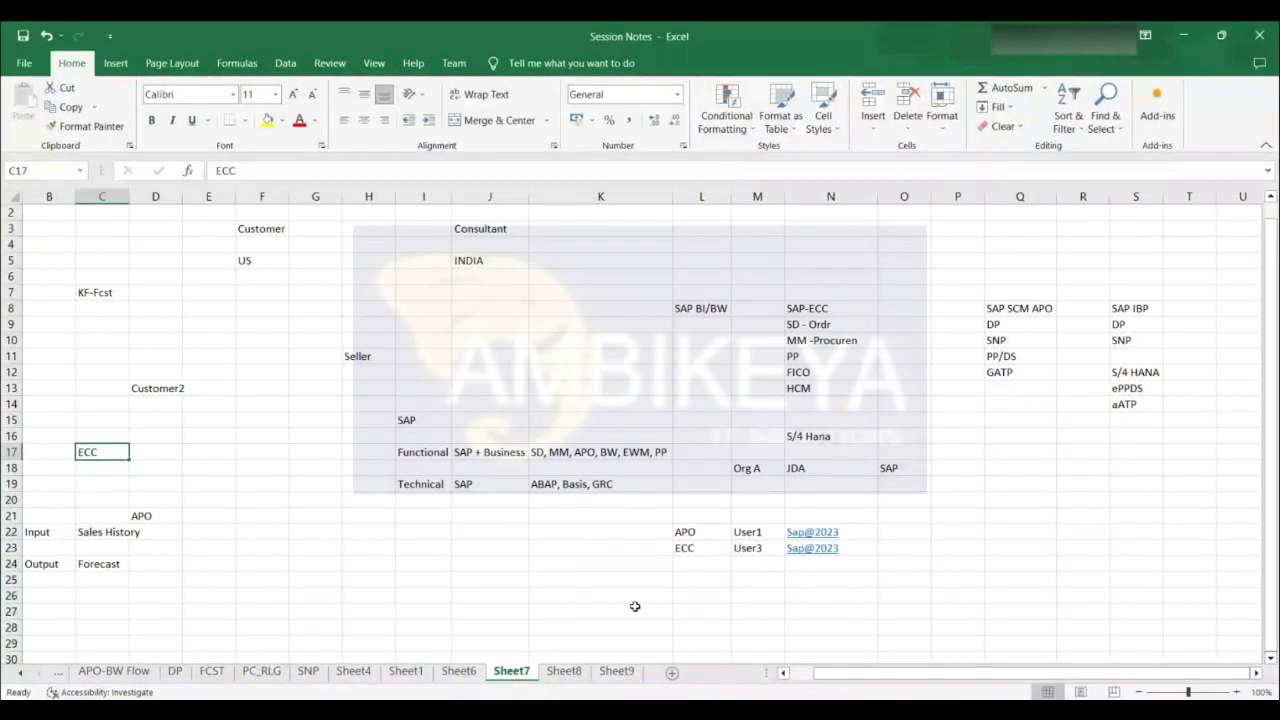
Switch to SAP ECC and display the third XY15 sales order dated 07.08.2023, found through an unfiltered sales document search
key(alt+Tab)
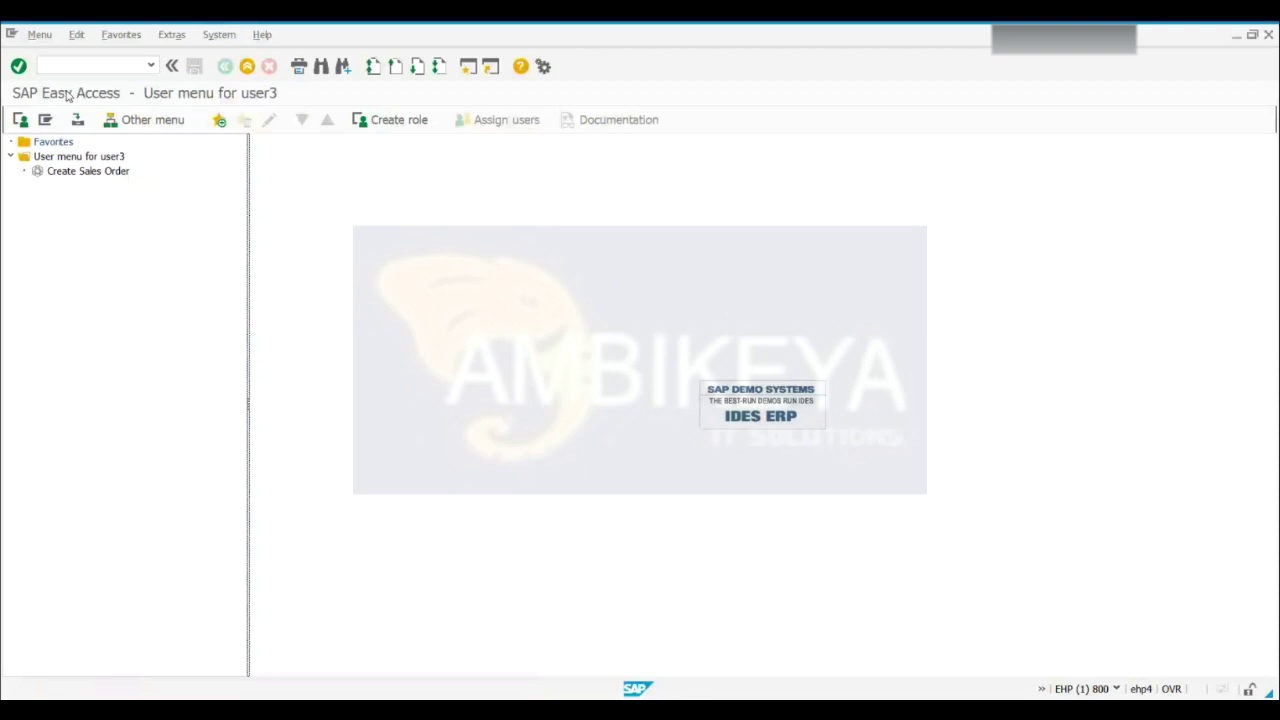
click(110, 171)
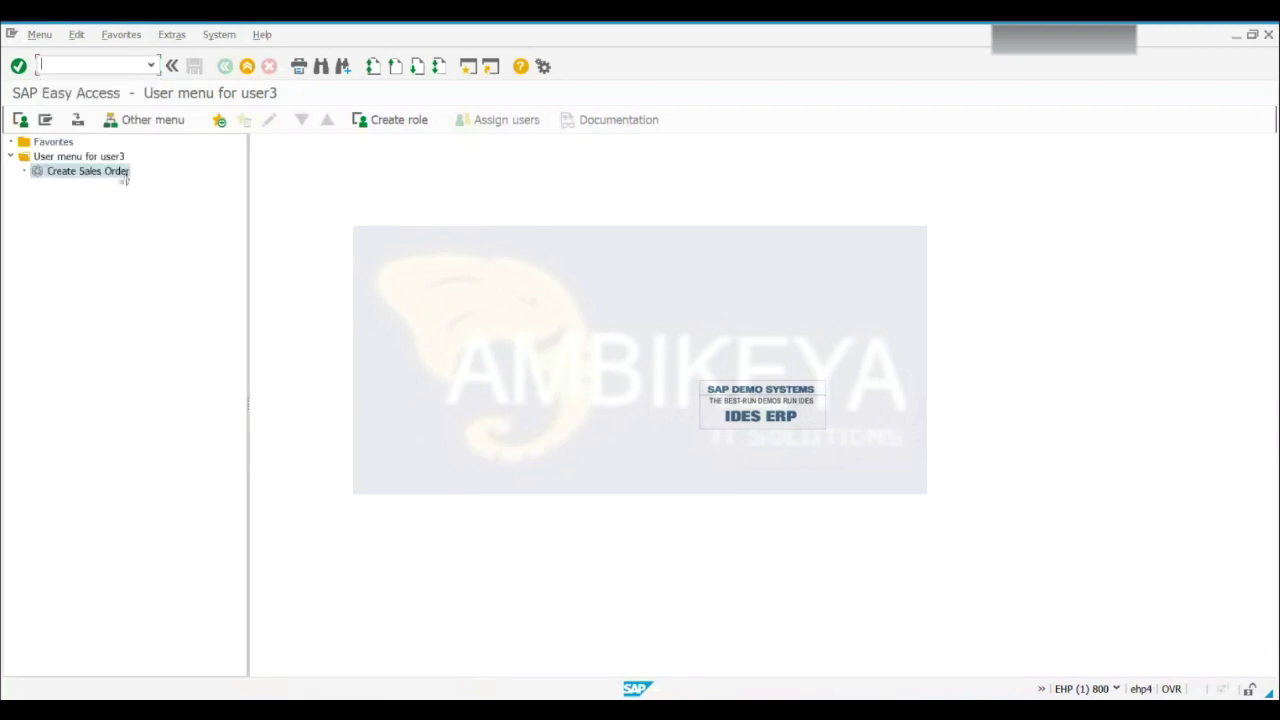
double_click(122, 173)
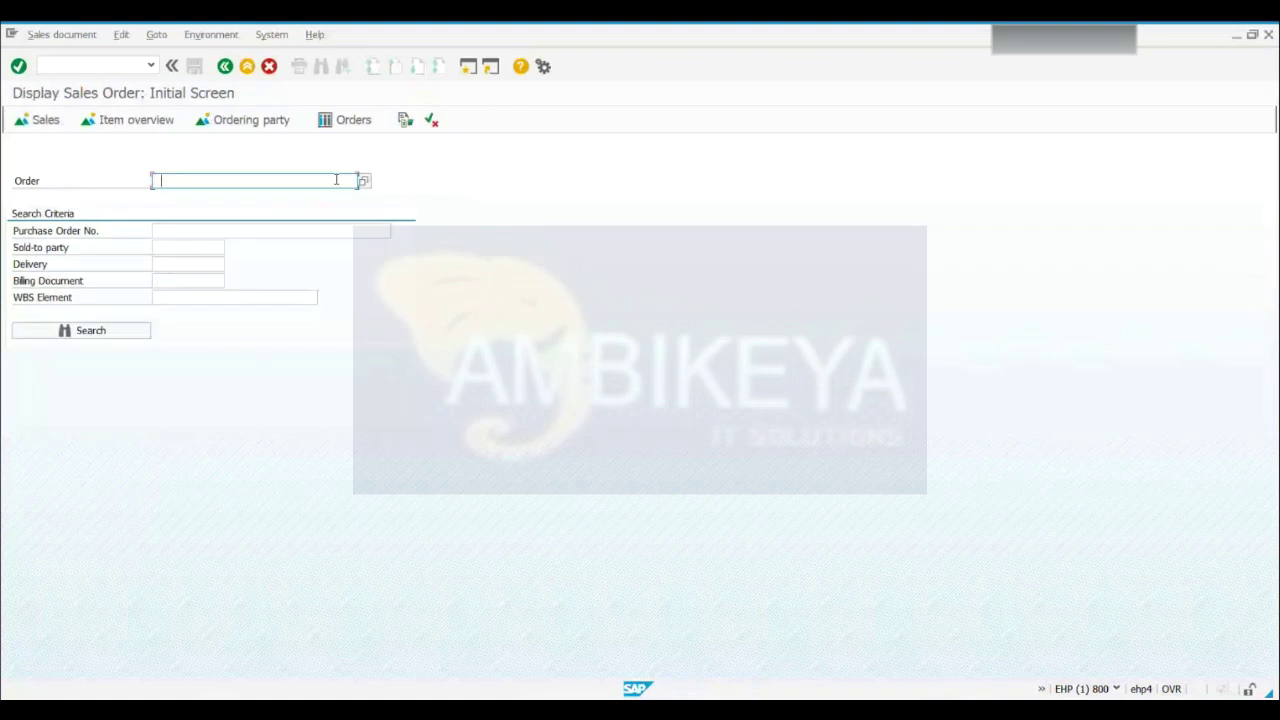
key(Return)
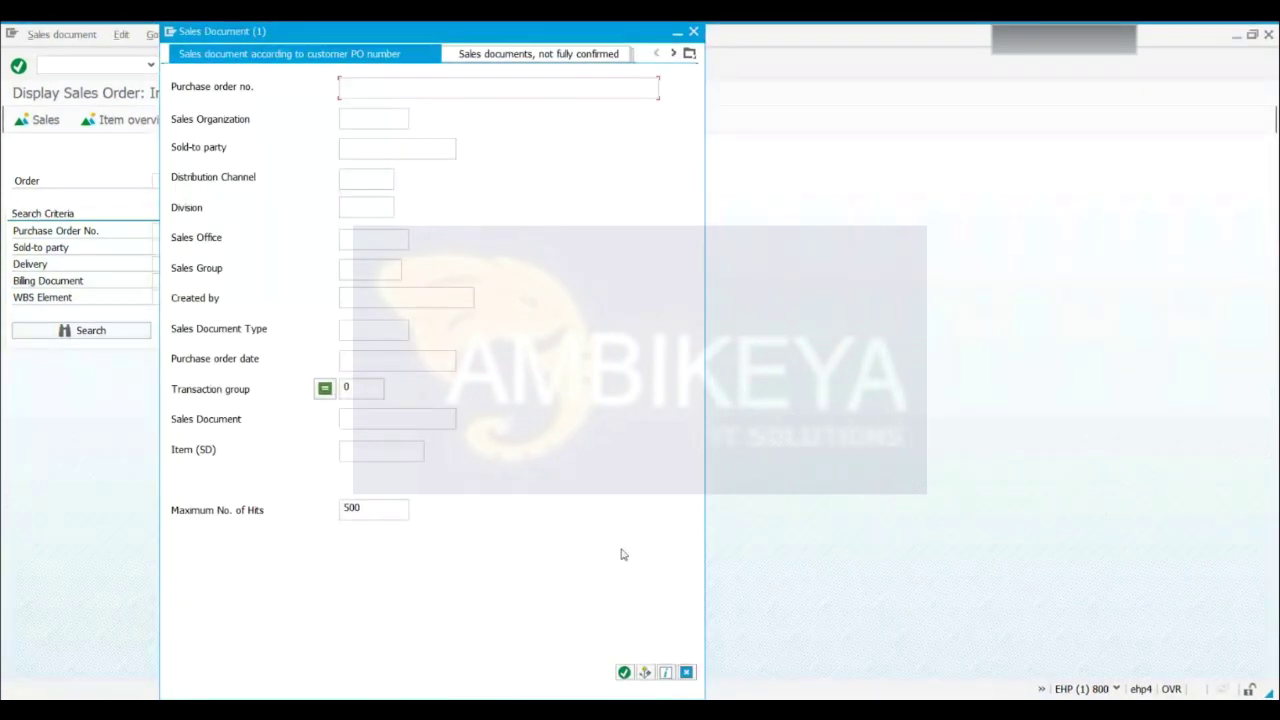
key(Return)
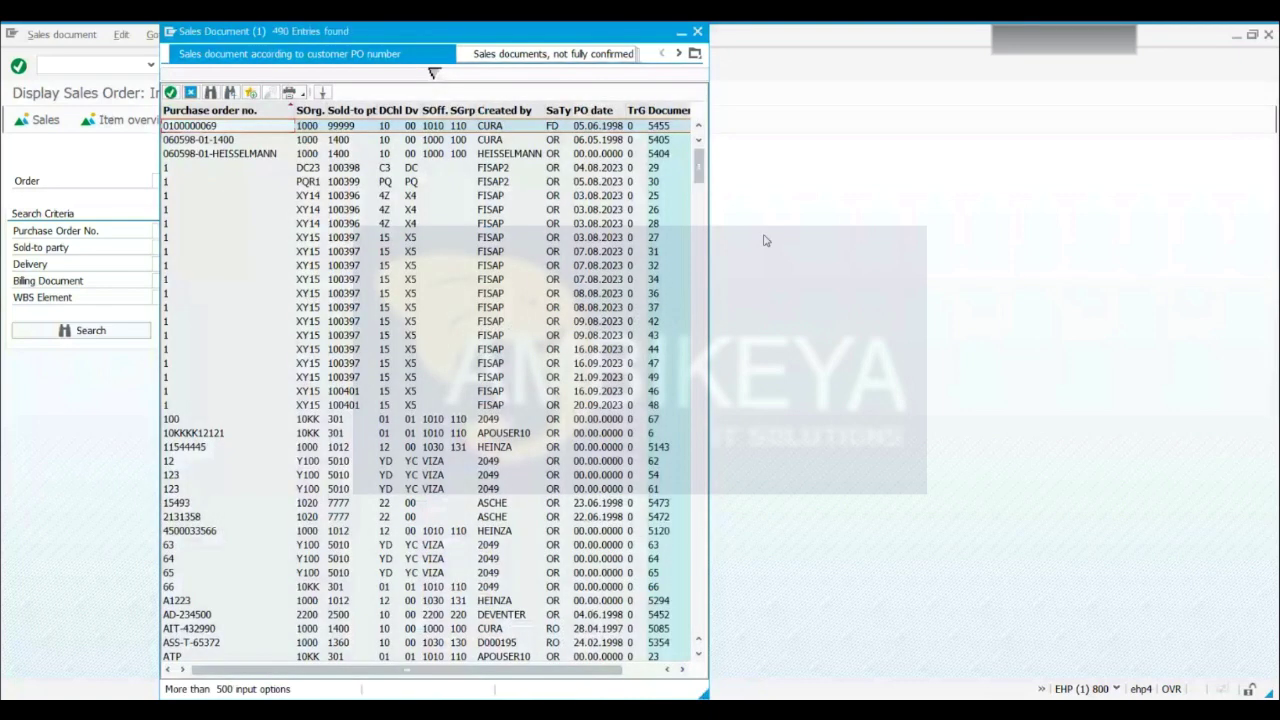
double_click(381, 279)
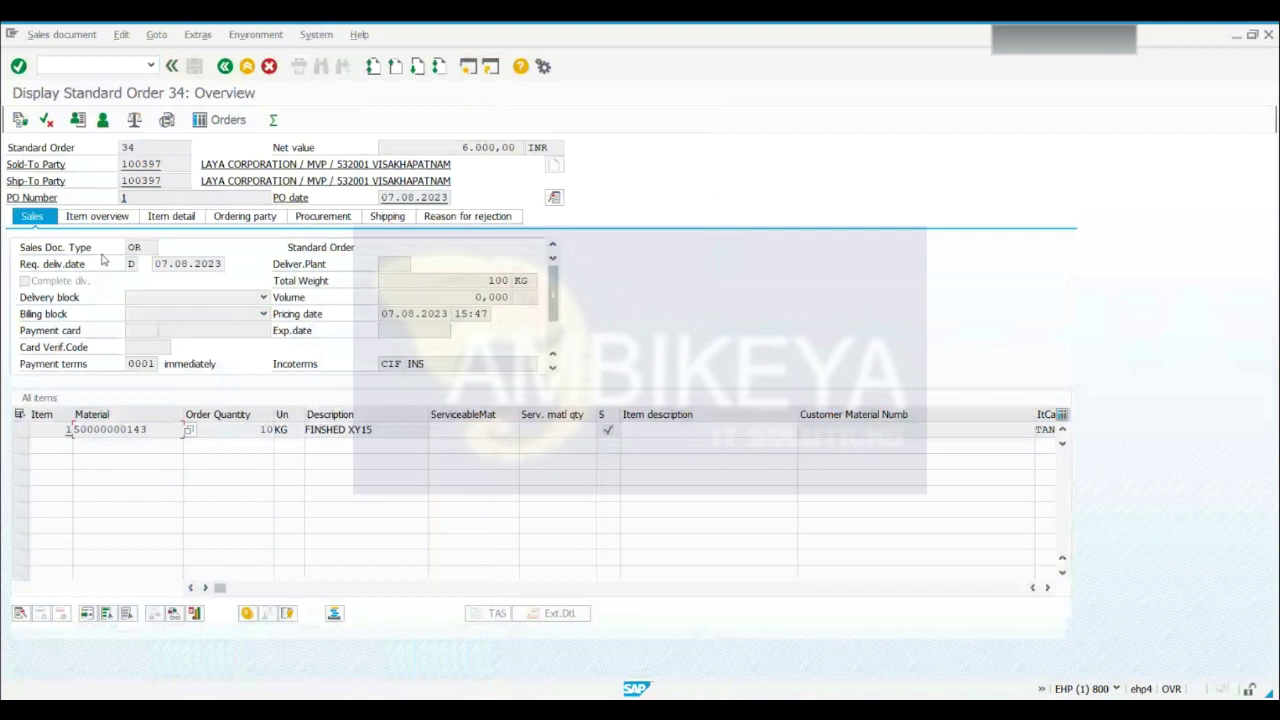
Examine the order's item detail, covering plant, sold-to party, material, description and pricing date
click(90, 218)
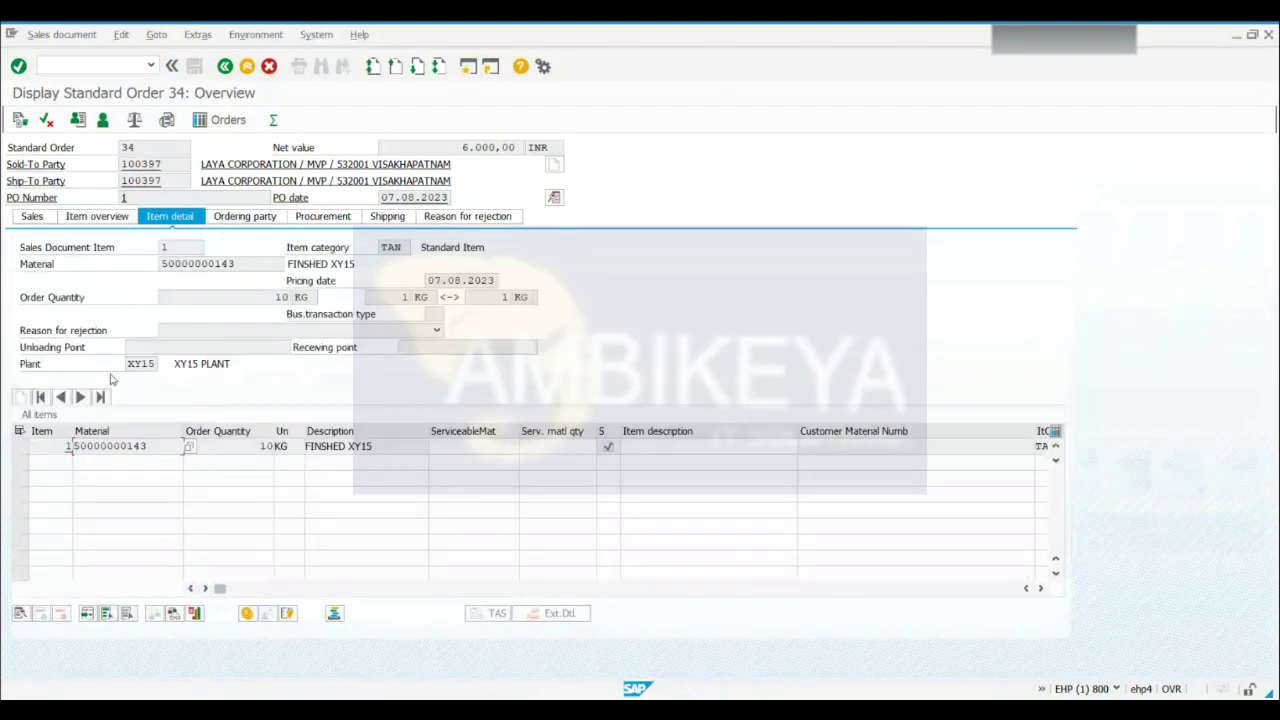
click(150, 365)
click(160, 164)
click(388, 452)
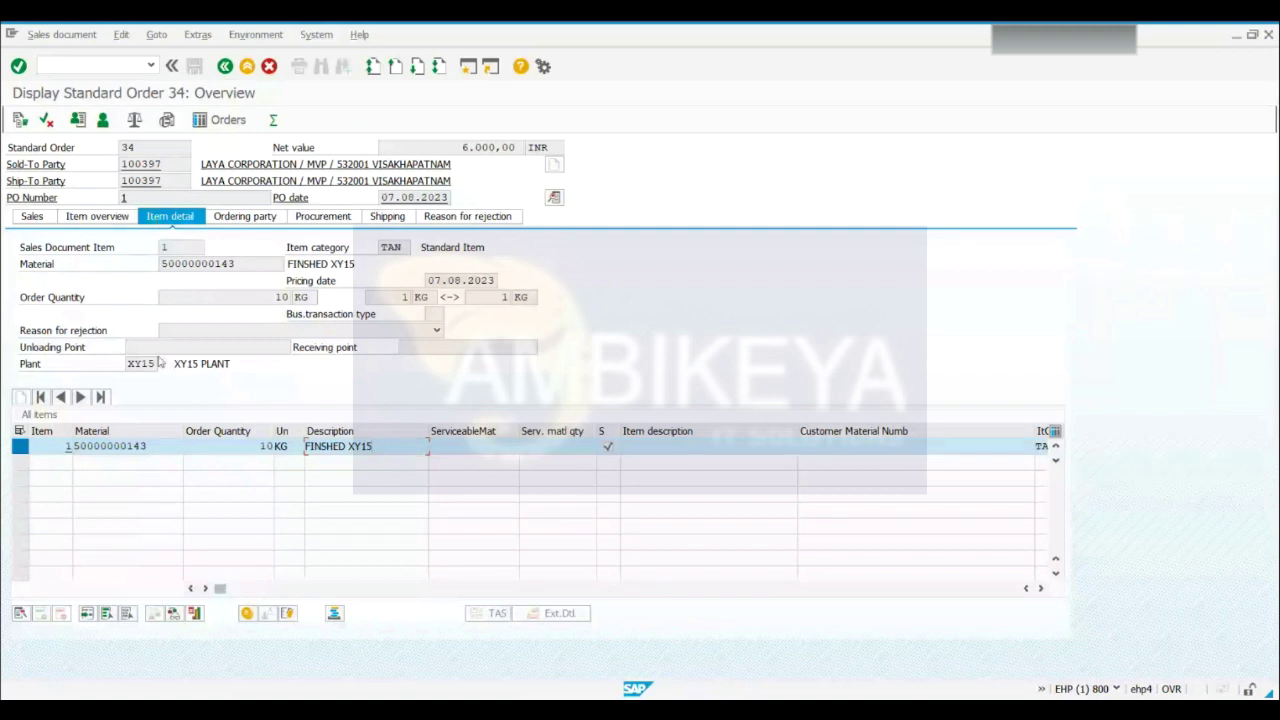
click(185, 167)
double_click(178, 450)
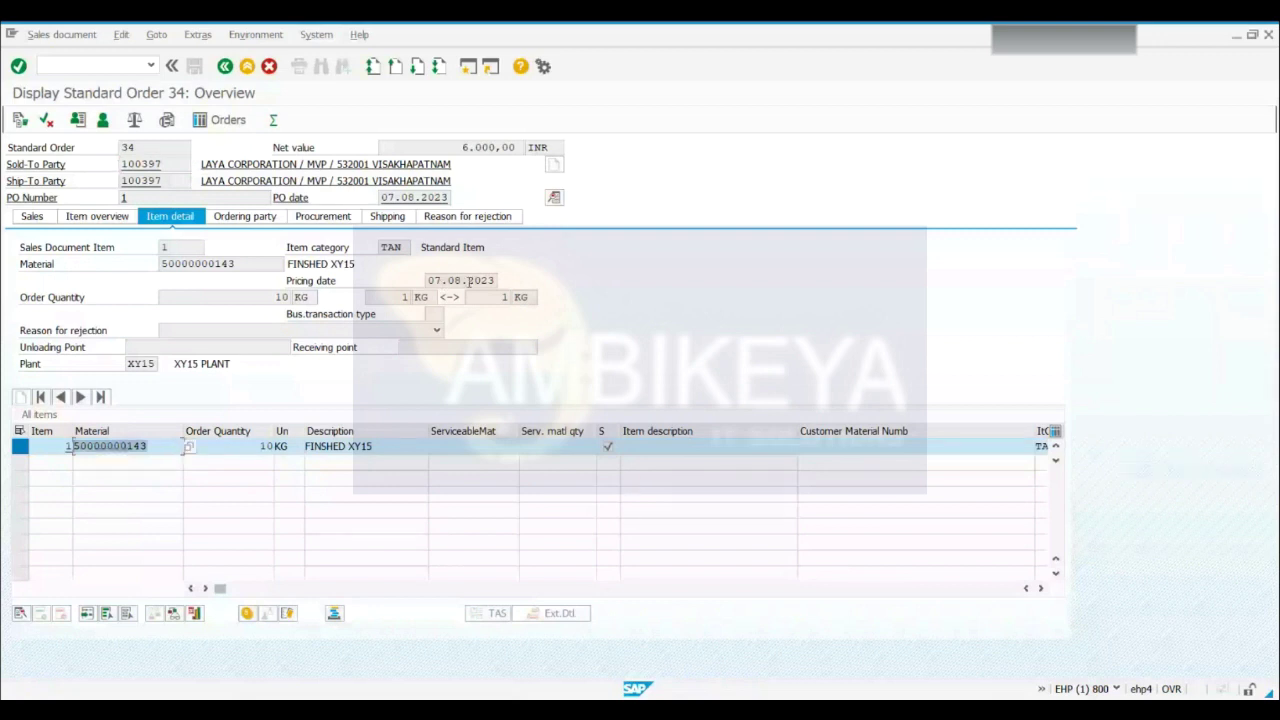
double_click(470, 282)
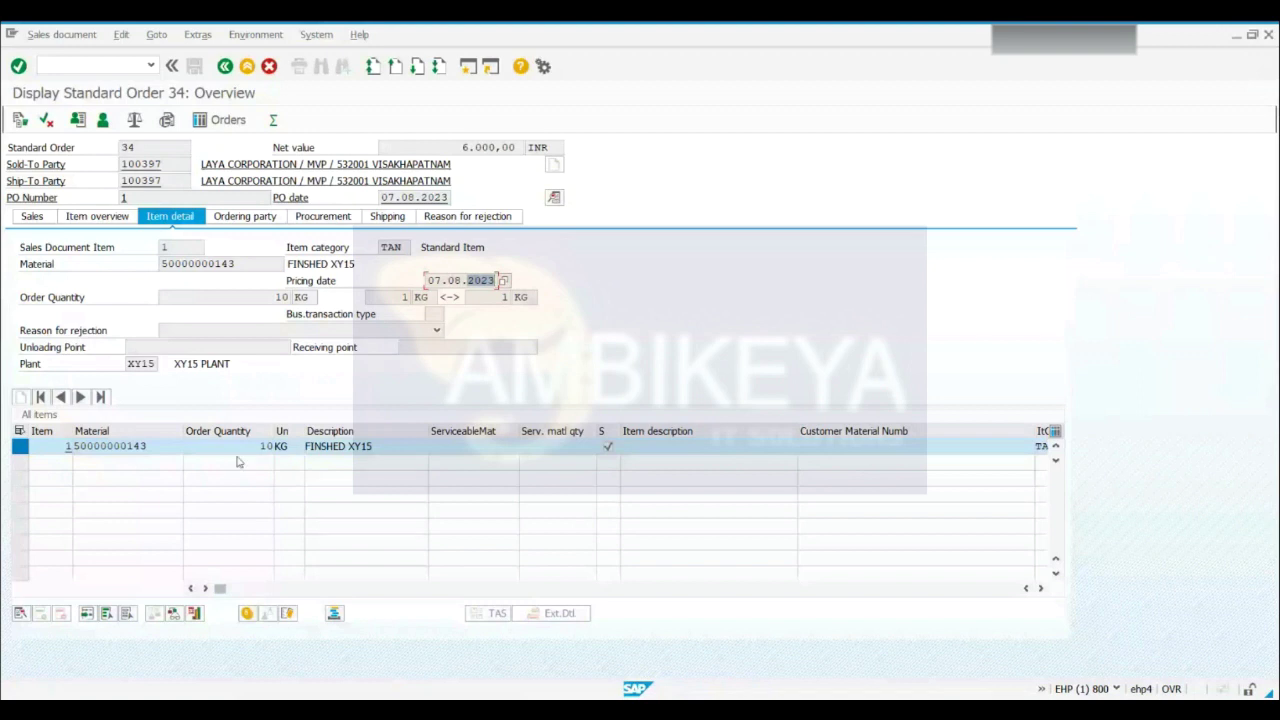
Display the document flow of the sales order and select its standard order entry
click(200, 38)
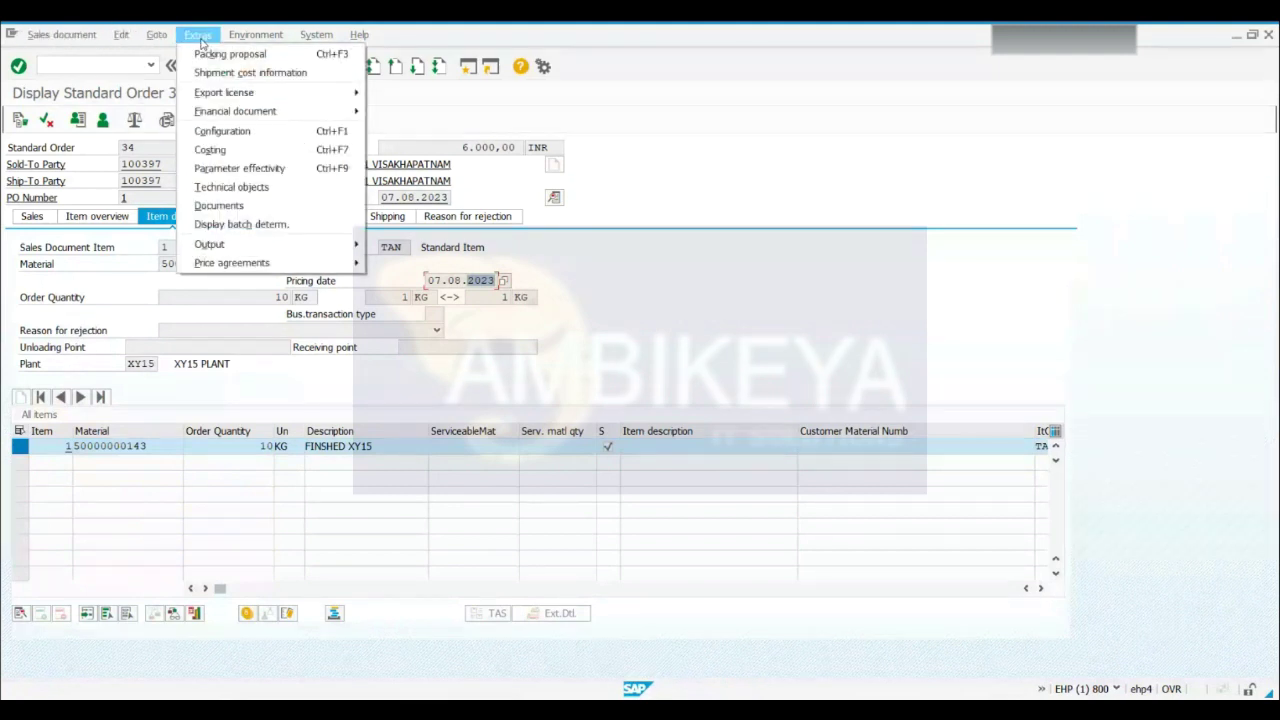
mouse_move(255, 35)
click(290, 129)
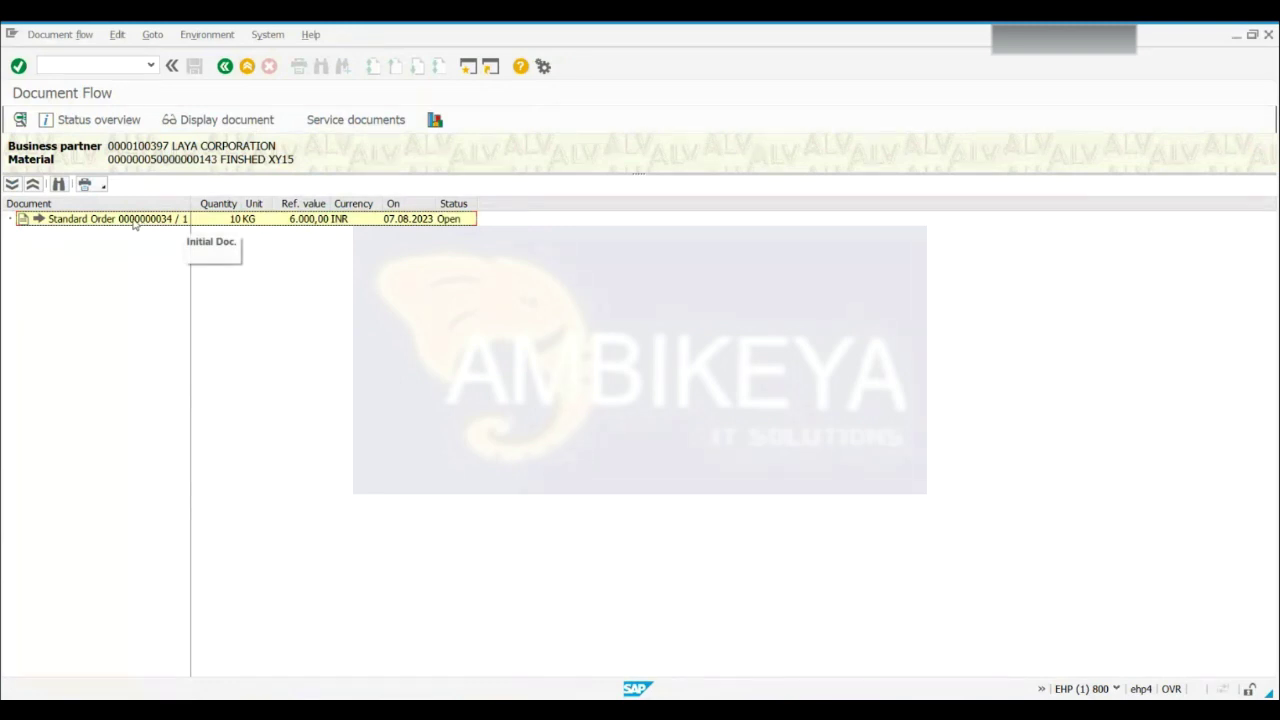
click(183, 221)
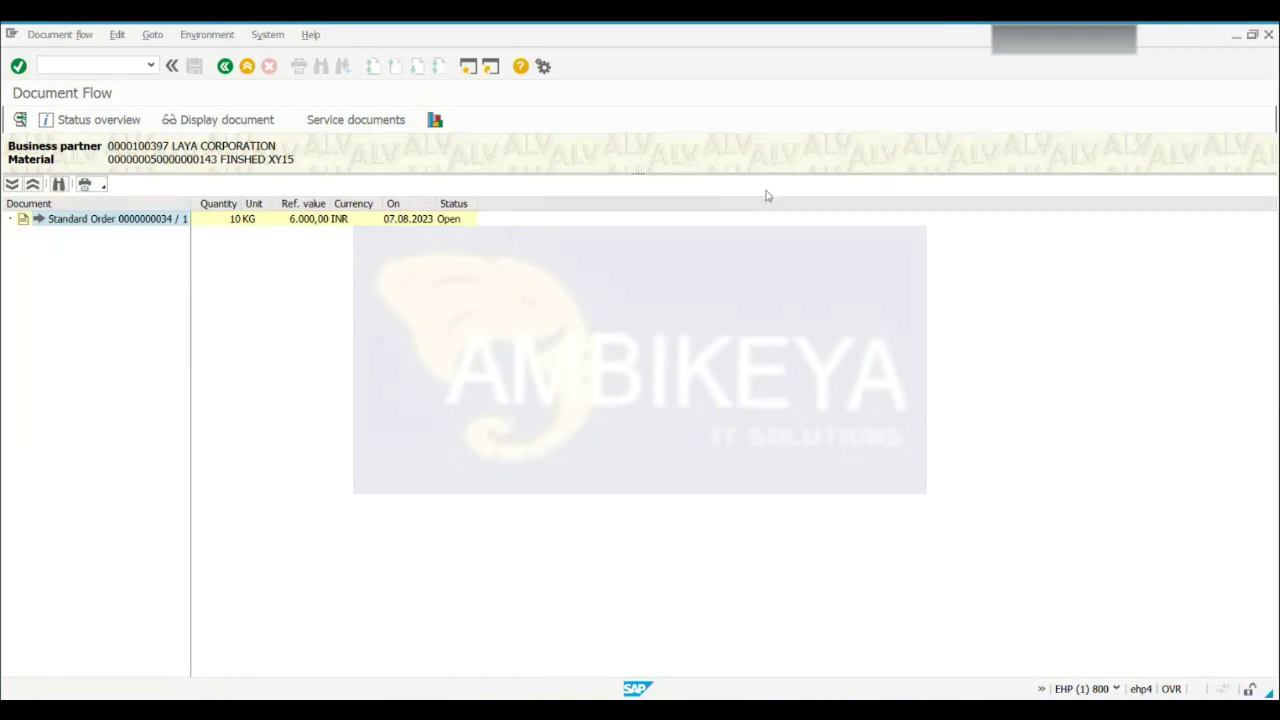
mouse_move(787, 700)
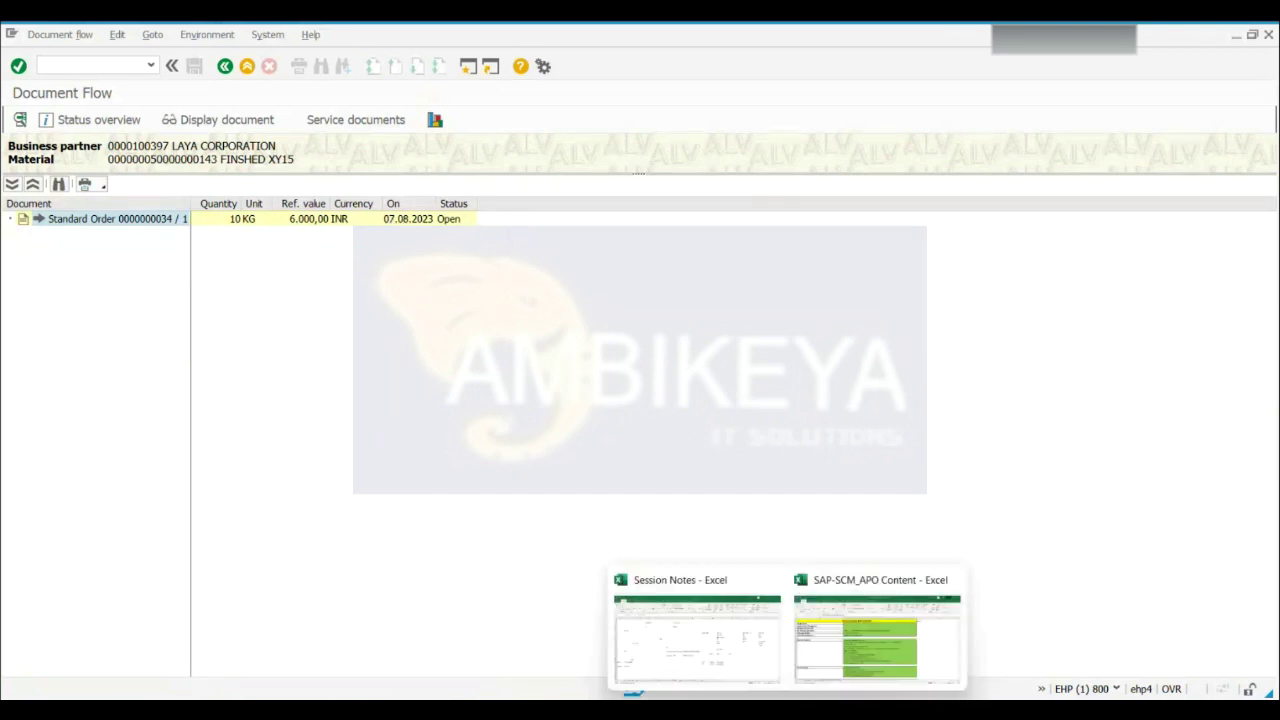
click(762, 640)
click(200, 538)
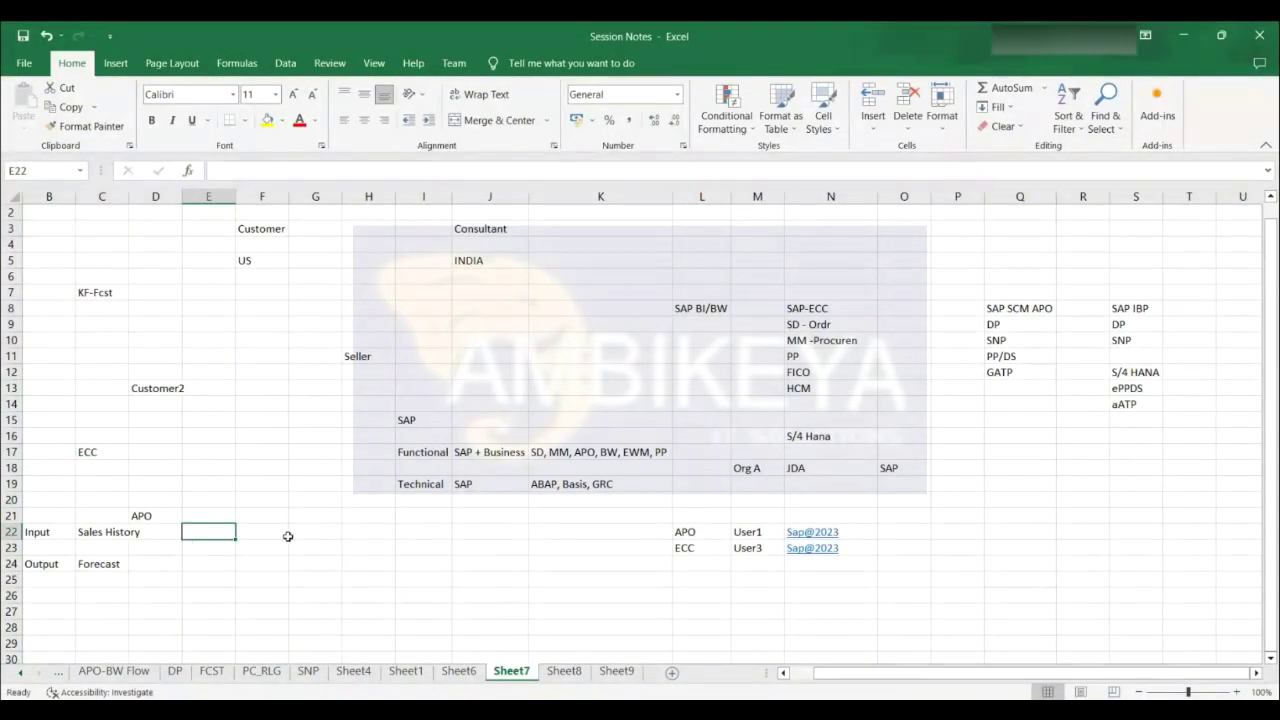
key(alt+Tab)
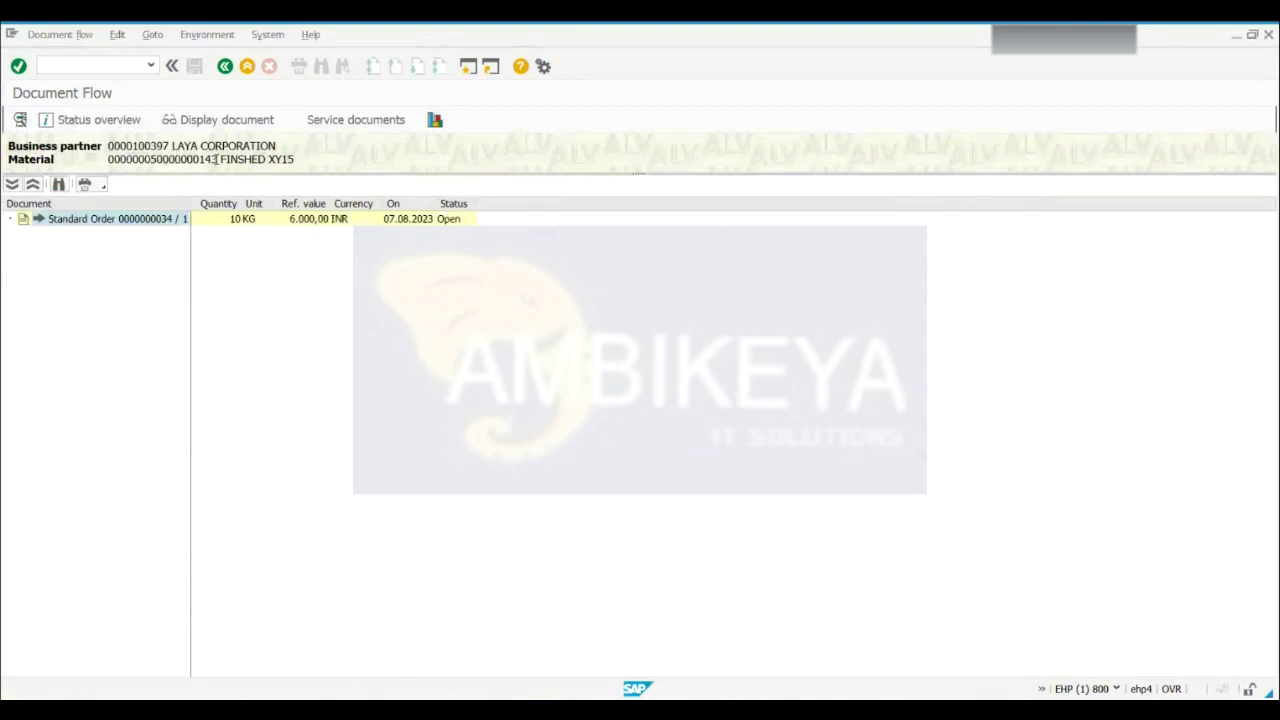
mouse_move(156, 160)
mouse_down()
mouse_move(217, 160)
mouse_move(150, 160)
mouse_up()
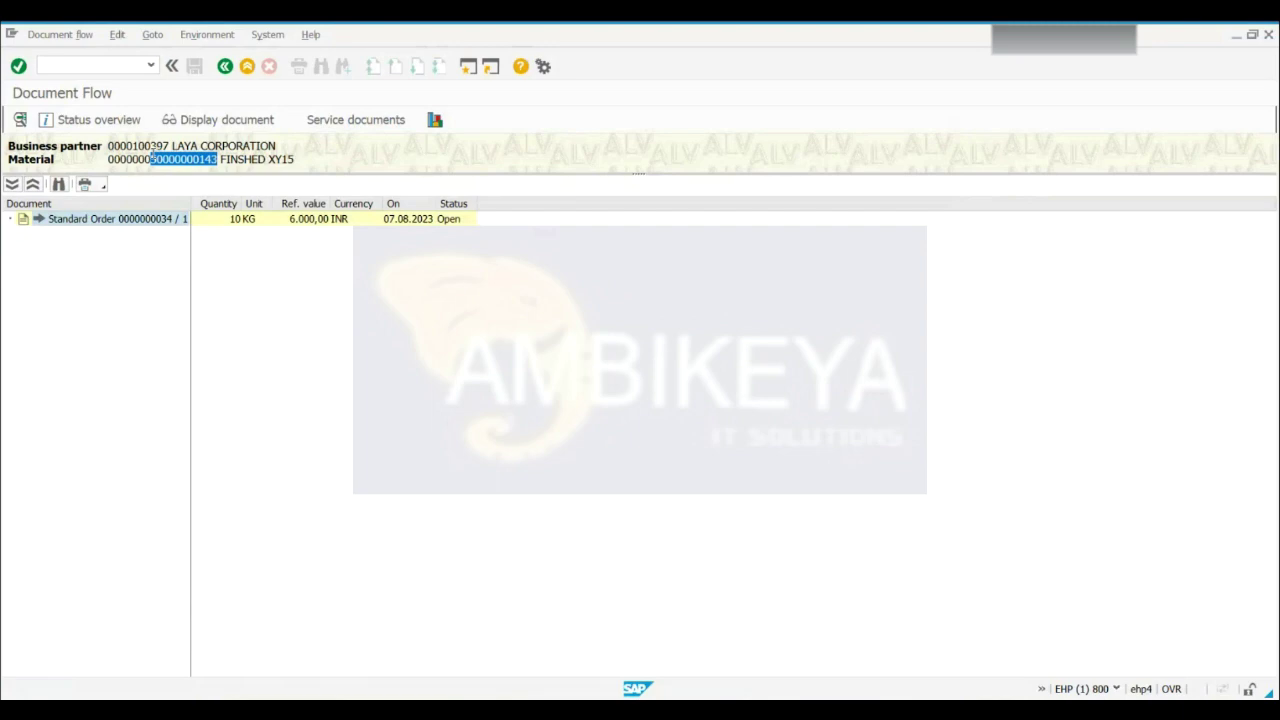
key(alt+Tab)
click(263, 517)
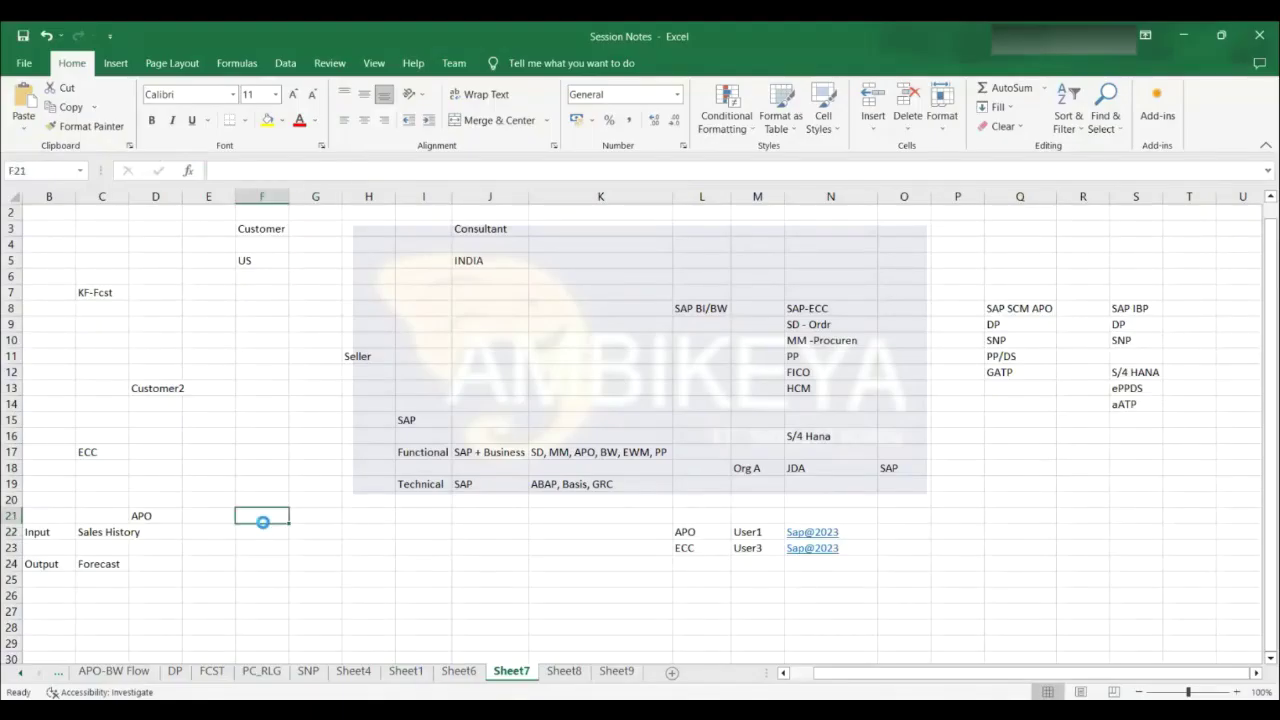
key(ctrl+v)
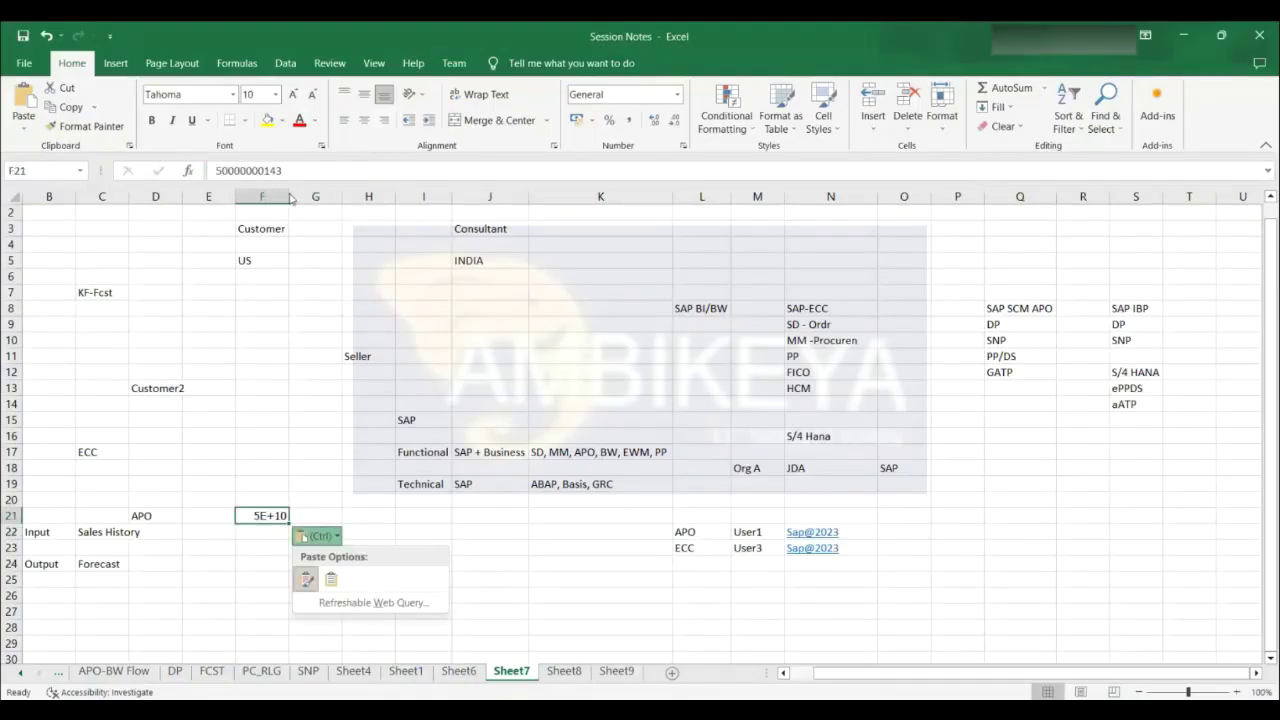
click(289, 193)
double_click(289, 193)
click(255, 611)
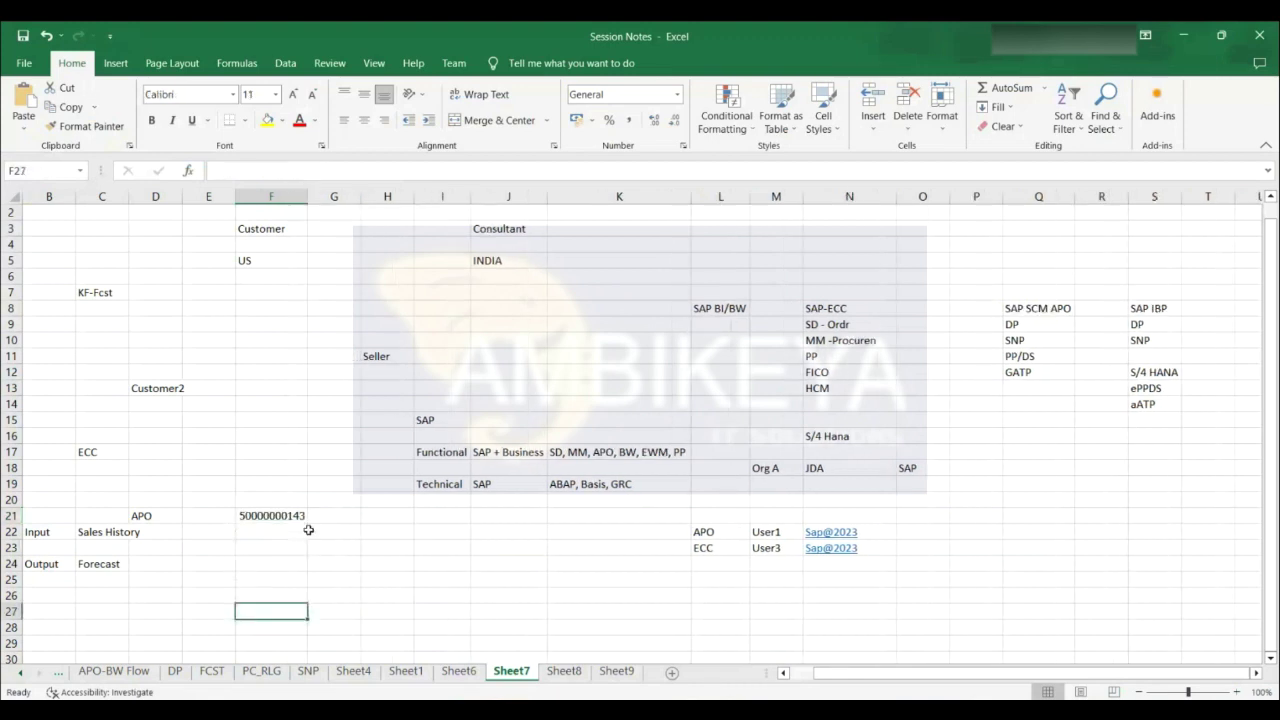
Enter the order's quantity 10 in F22 and its value 6000 Rs in G22, in the Sales History row
click(335, 520)
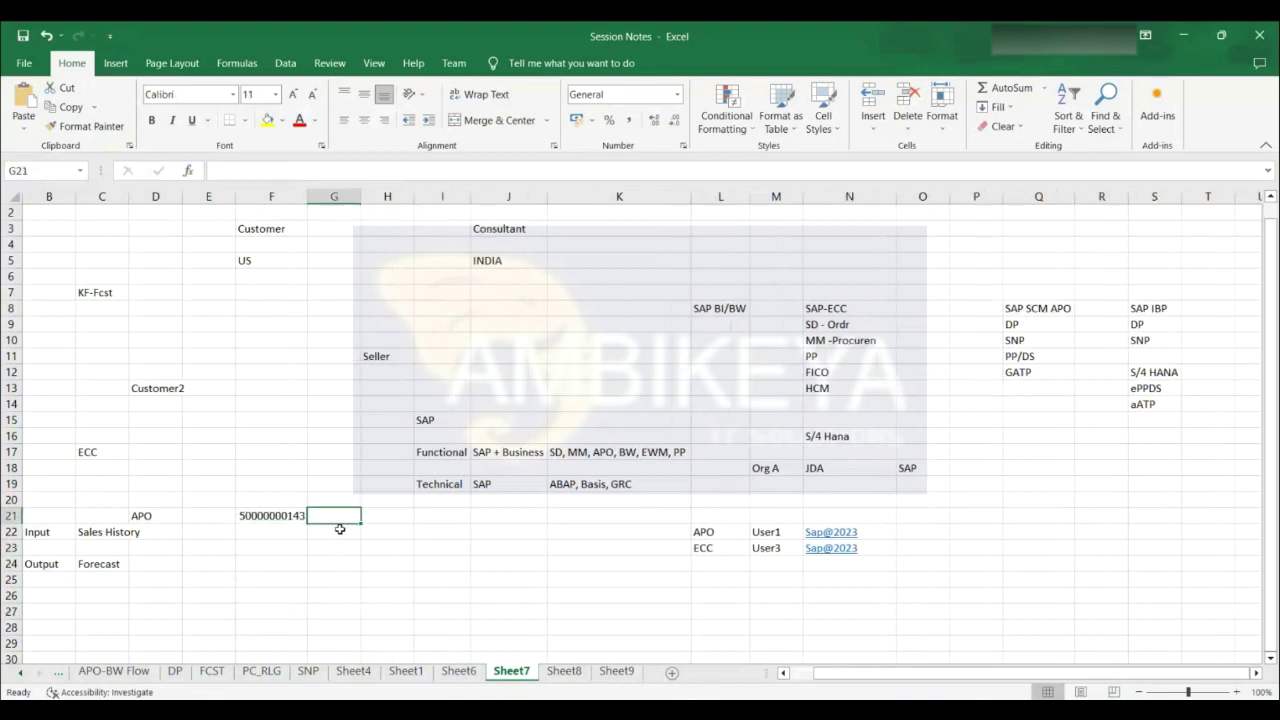
click(291, 531)
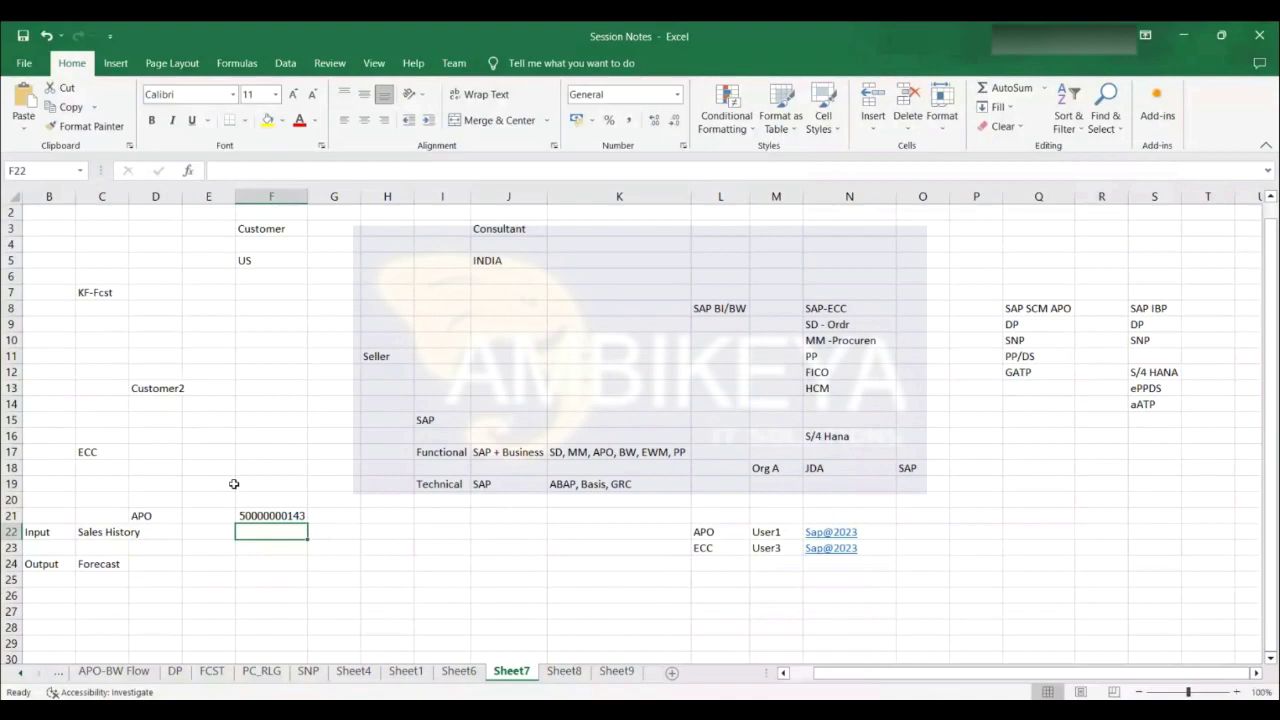
key(alt+Tab)
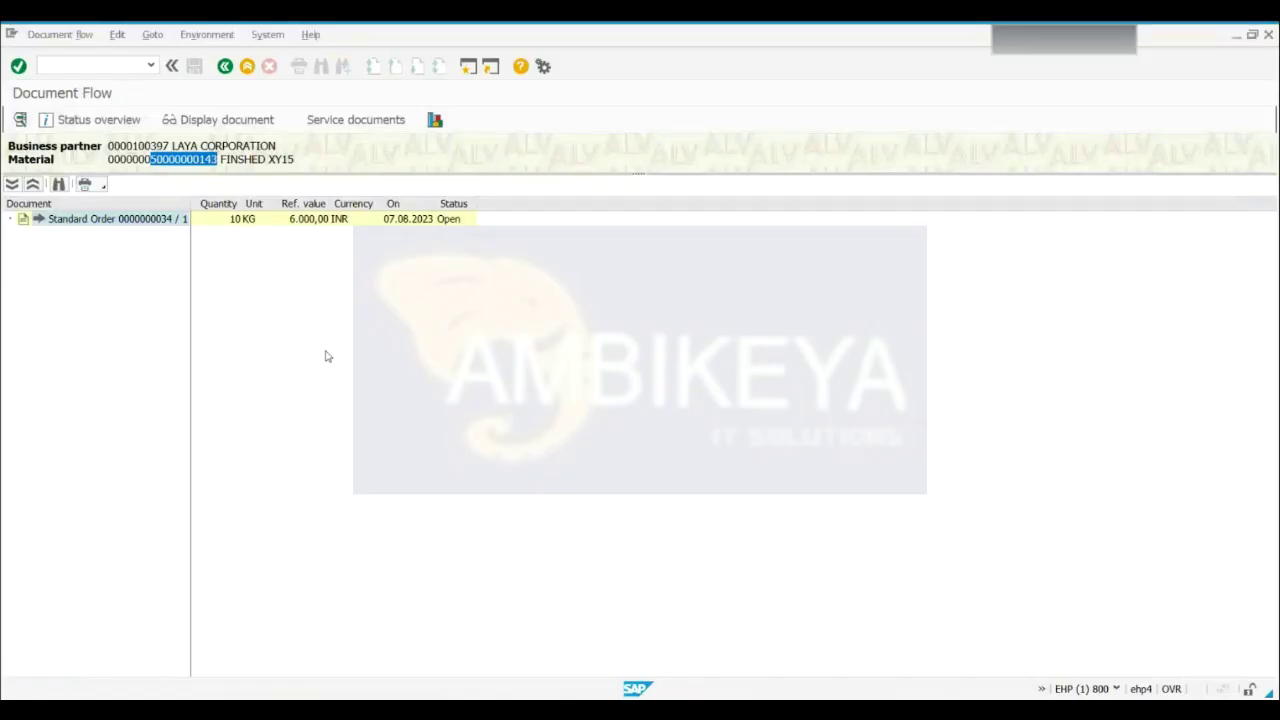
key(alt+Tab)
text(10)
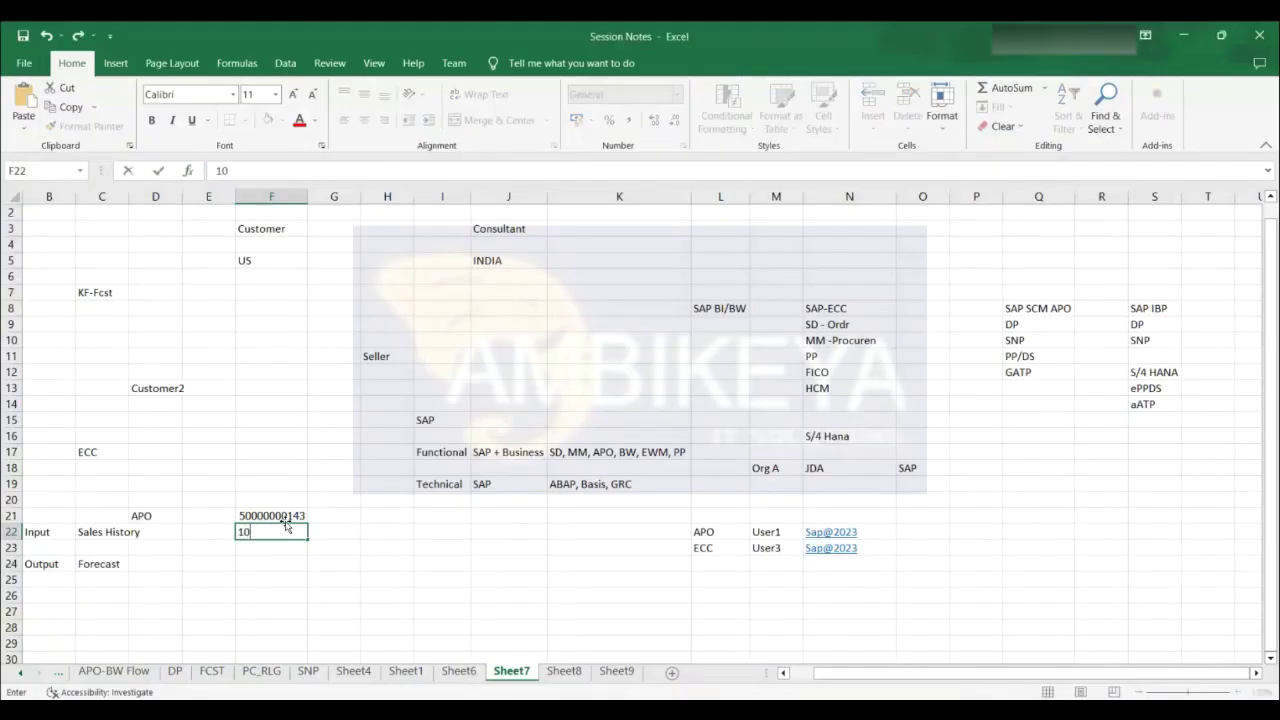
click(334, 537)
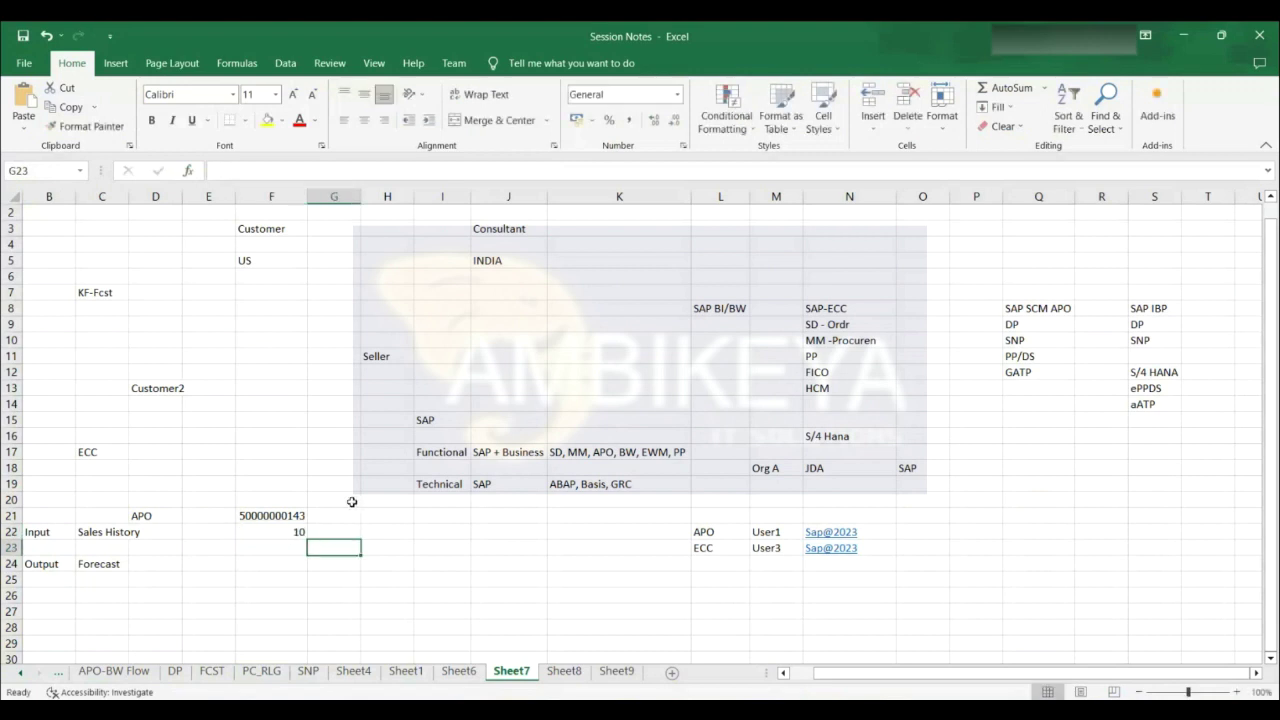
text(600)
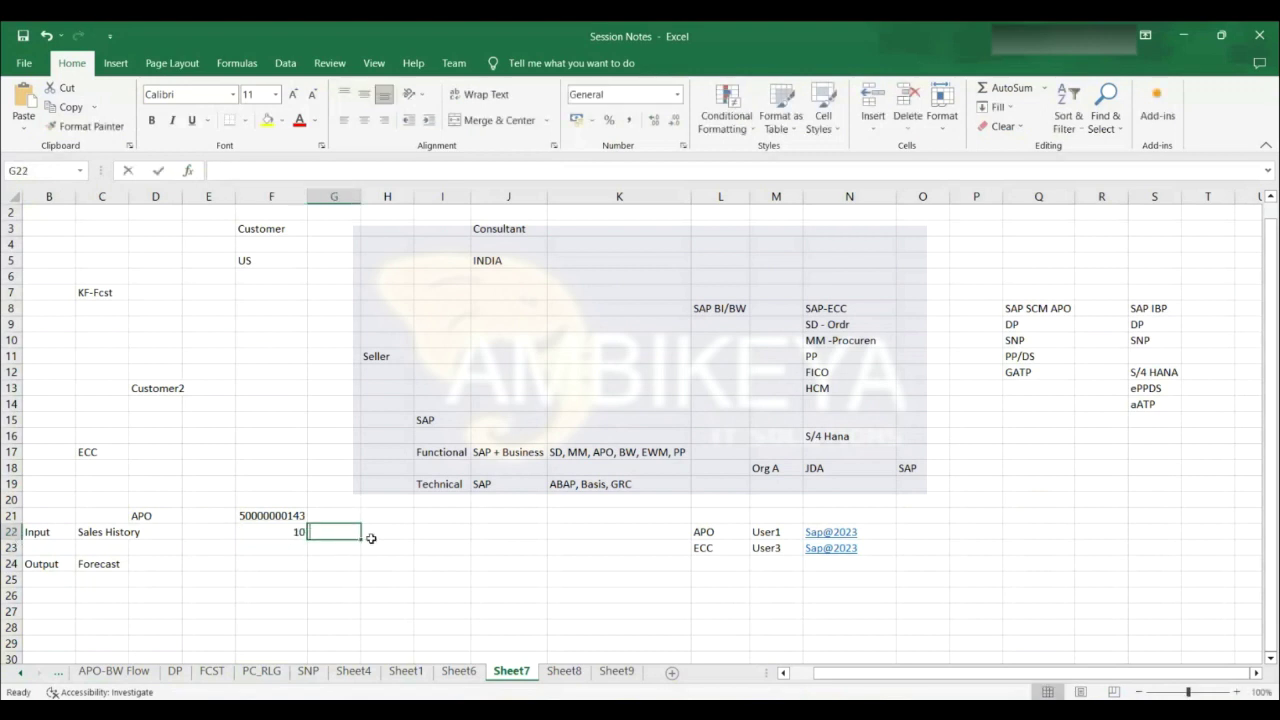
text(0 Rs)
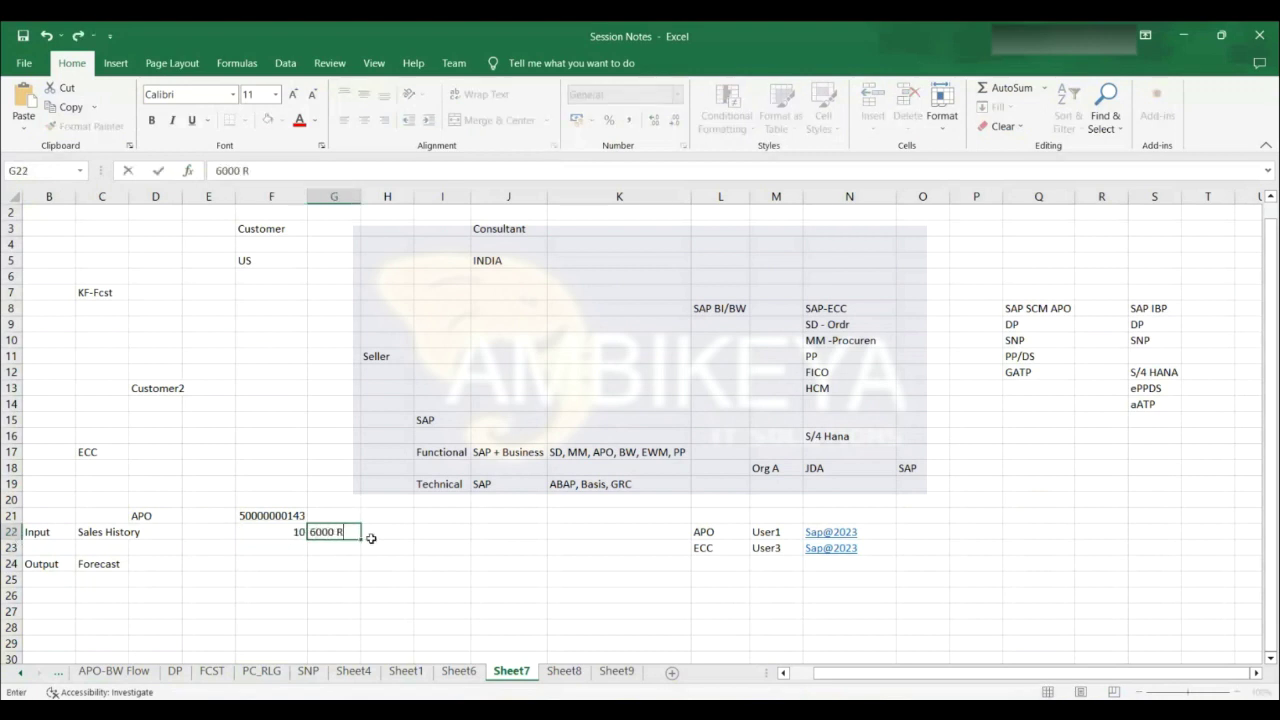
key(Return)
click(285, 532)
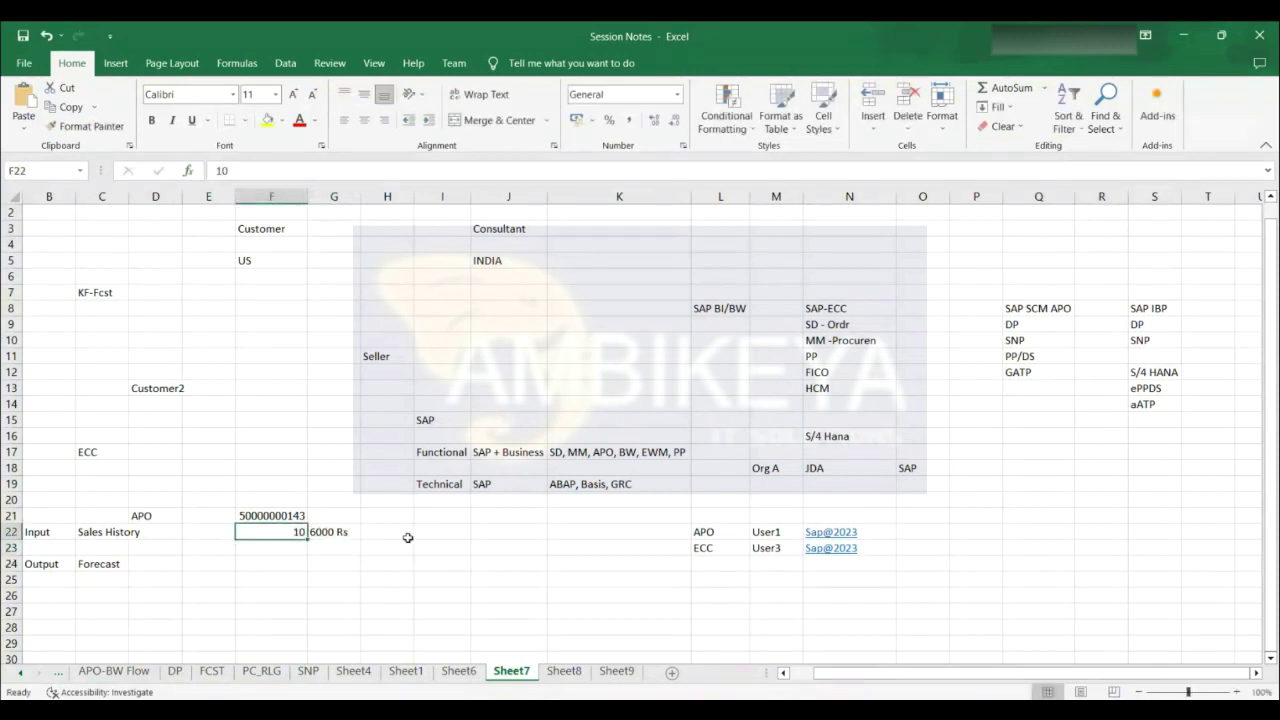
Compare the sales history values noted in Sheet7 with the order's document flow in SAP
key(alt+Tab)
key(F10)
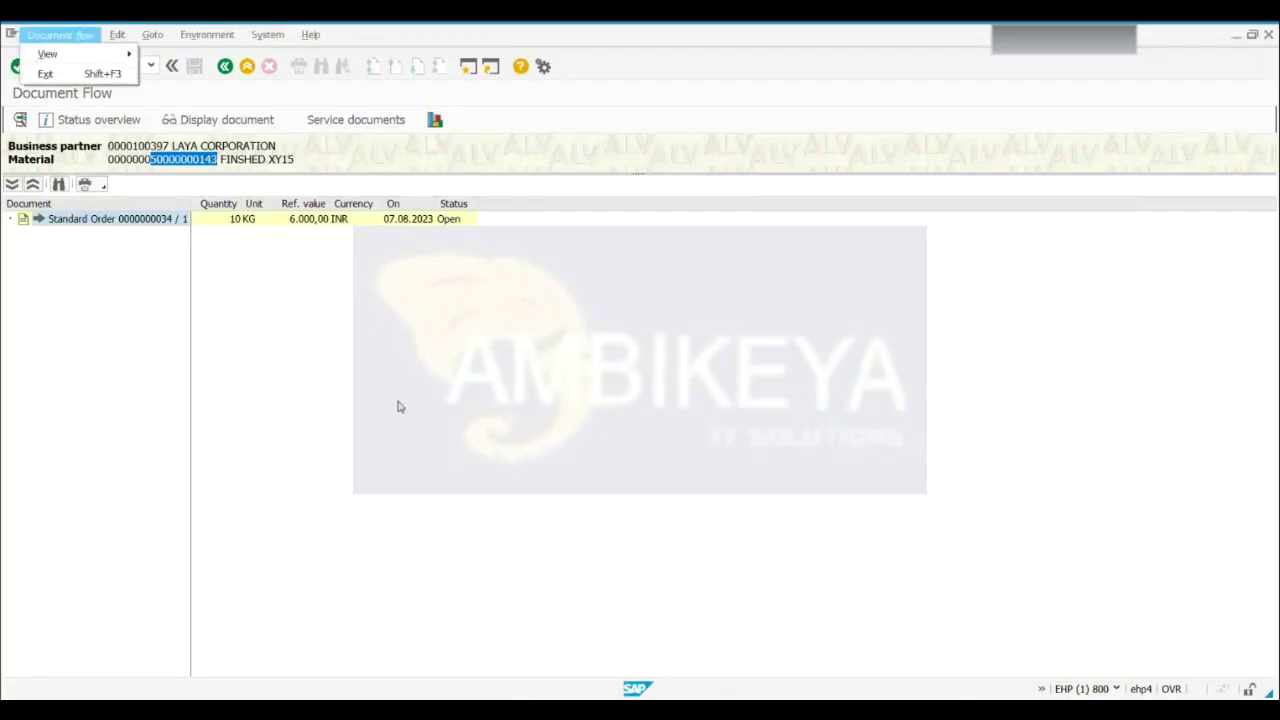
key(Escape)
key(alt+Tab)
click(292, 594)
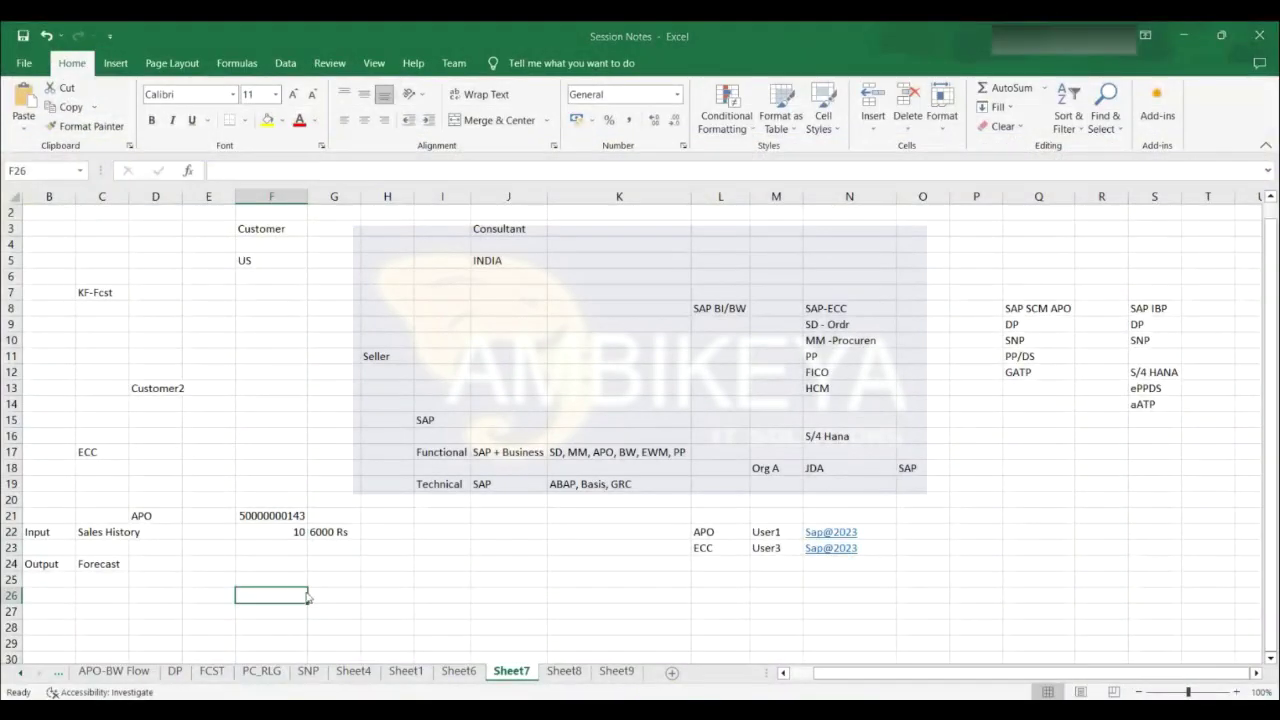
key(alt+Tab)
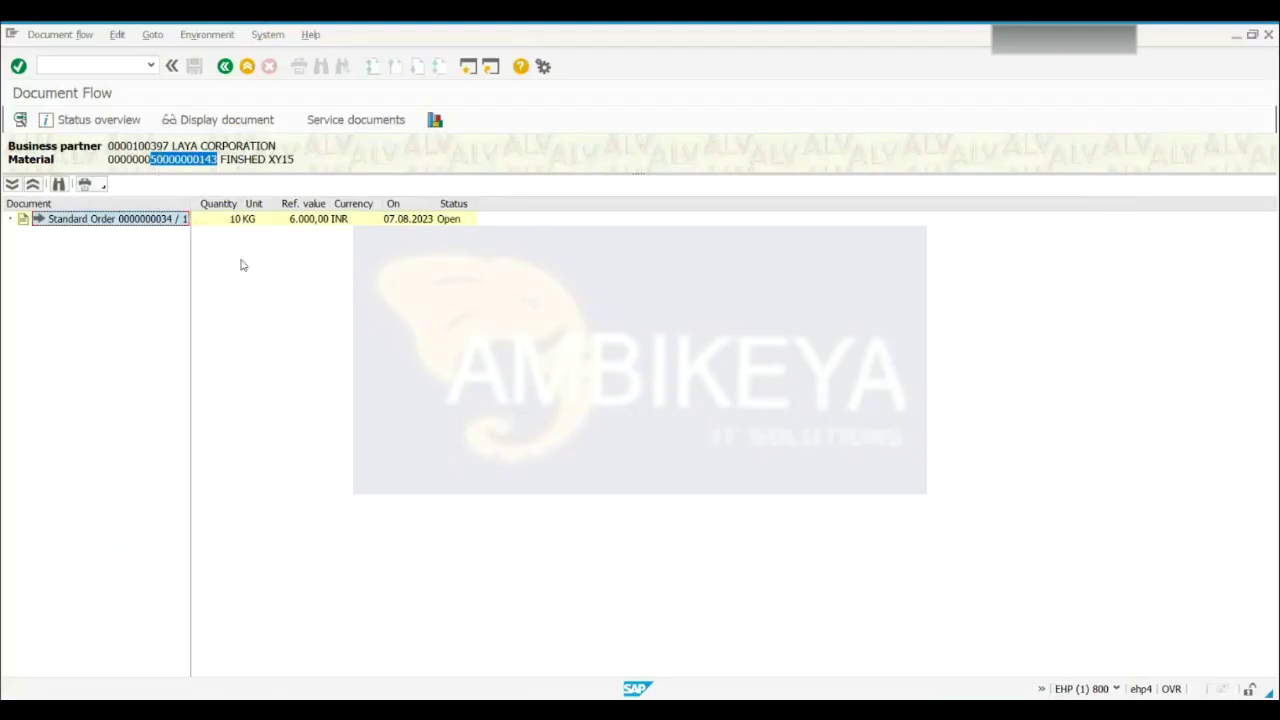
key(alt+Tab)
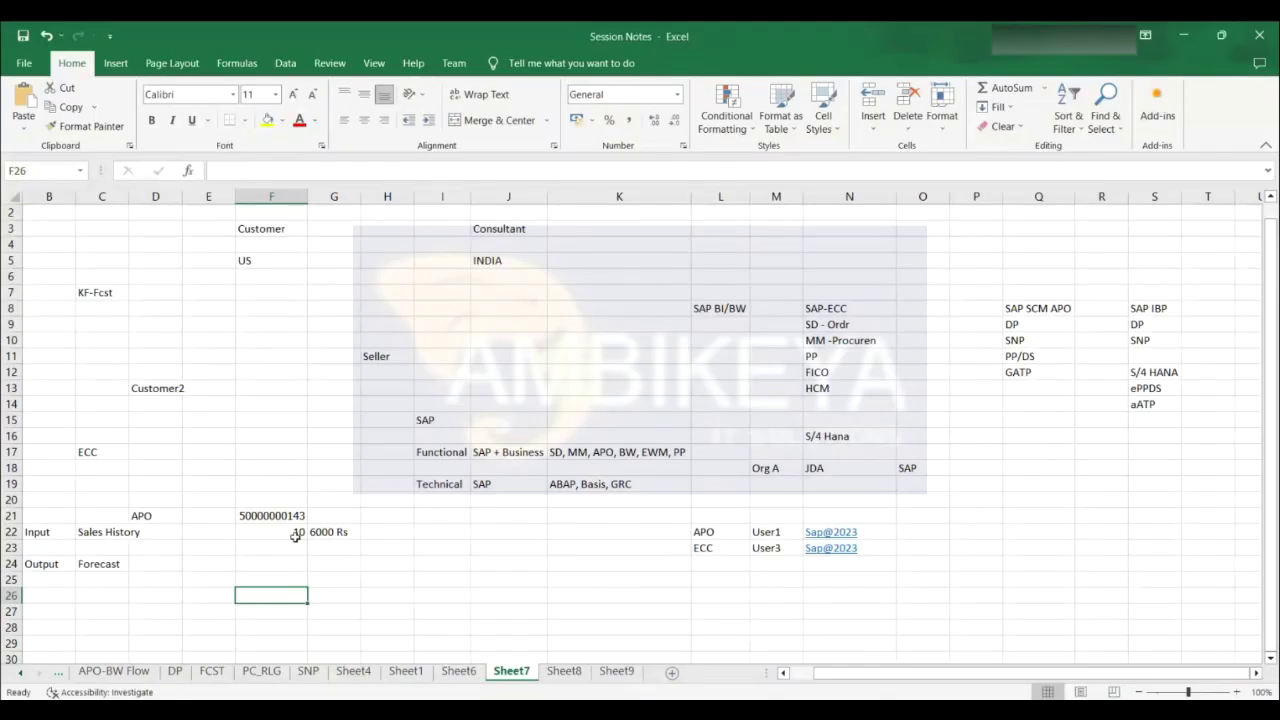
Open a second SAP session at the user menu and return to the document flow in the first session
key(alt+Tab)
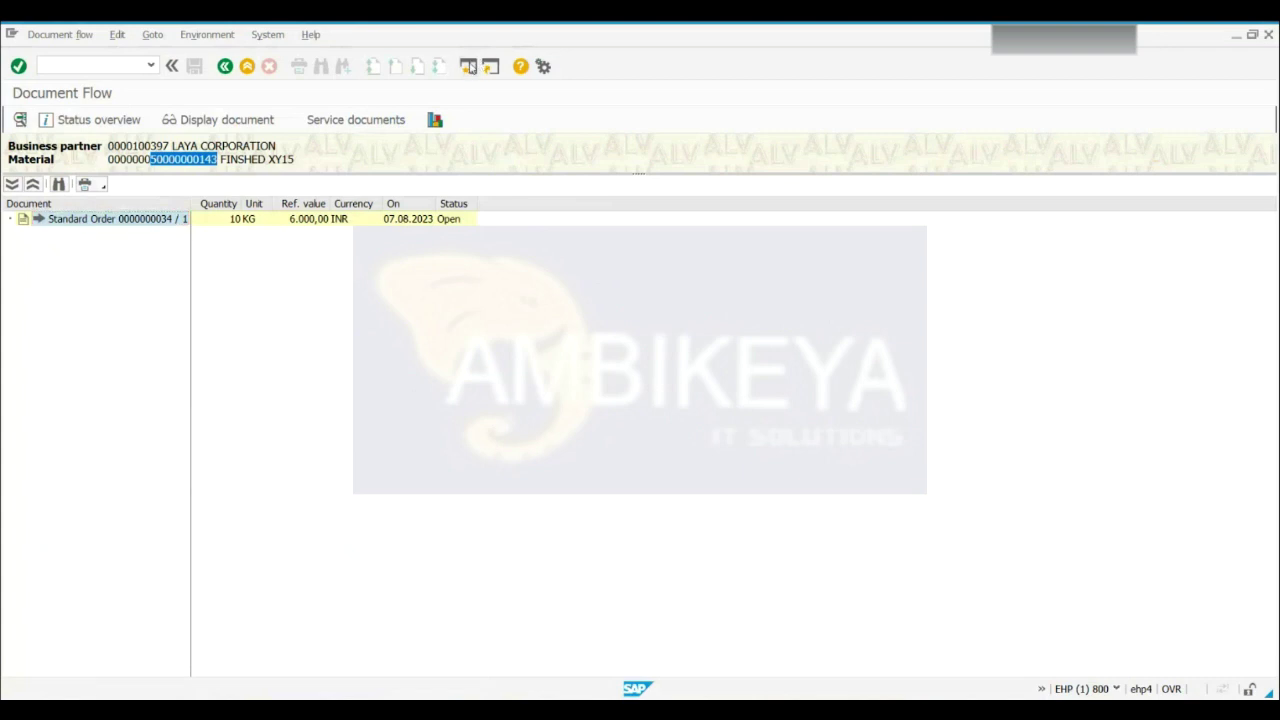
key(alt+Tab)
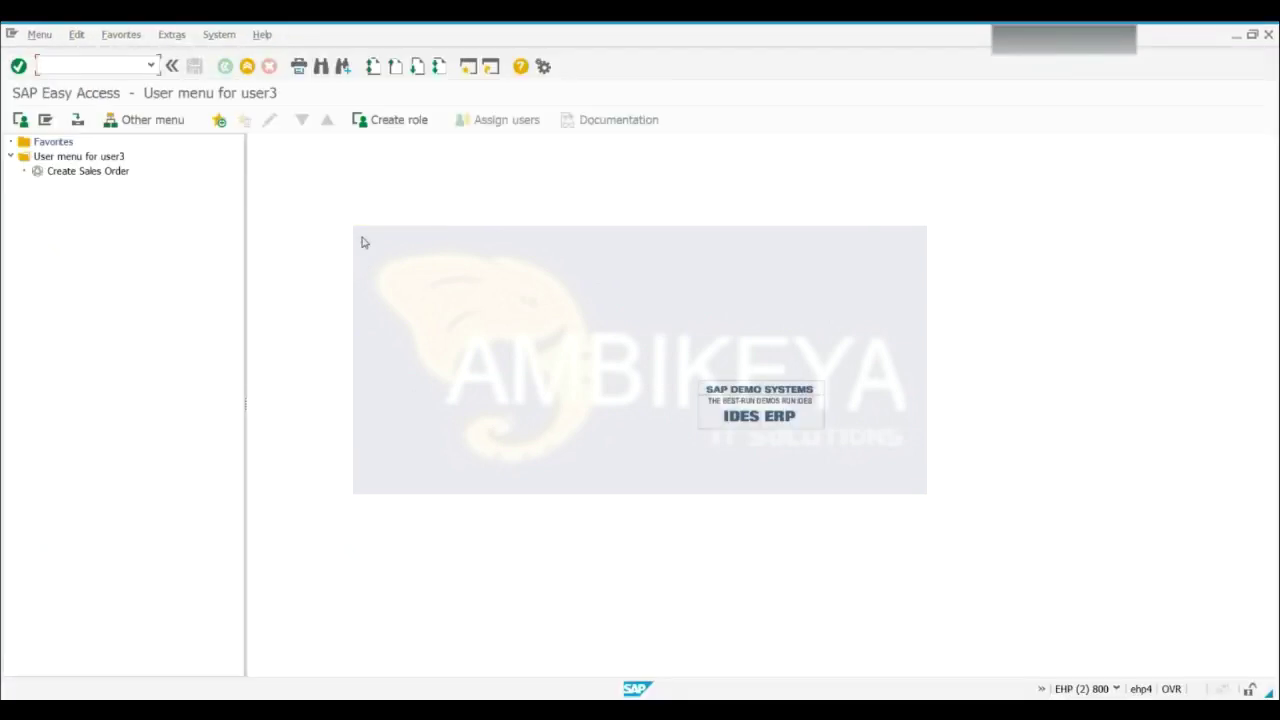
click(114, 64)
key(alt+Tab)
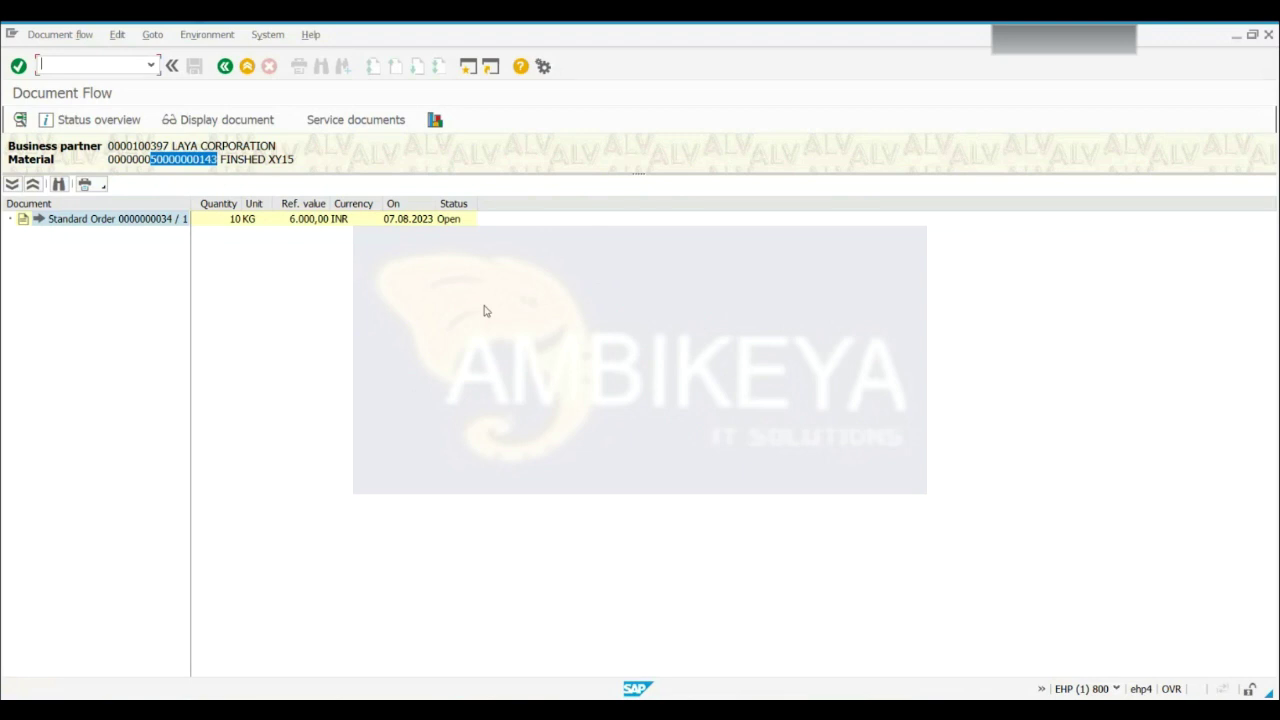
key(F10)
key(Down)
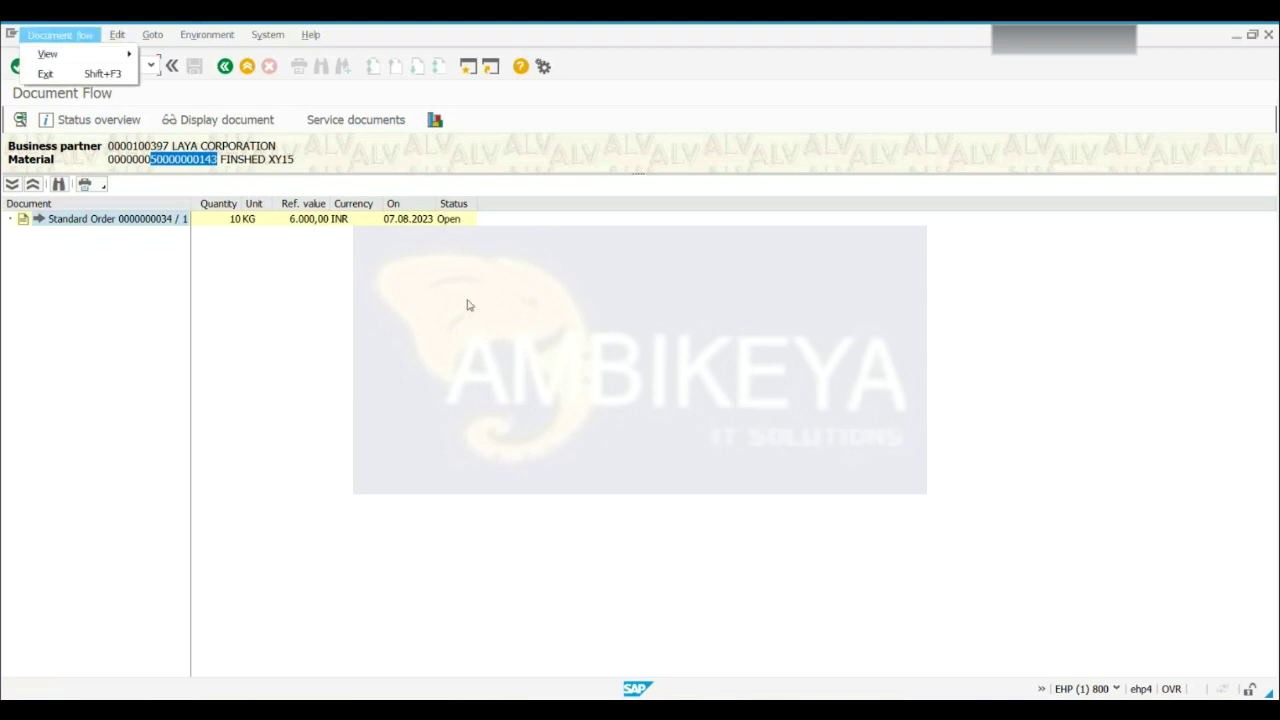
key(Escape)
key(Escape)
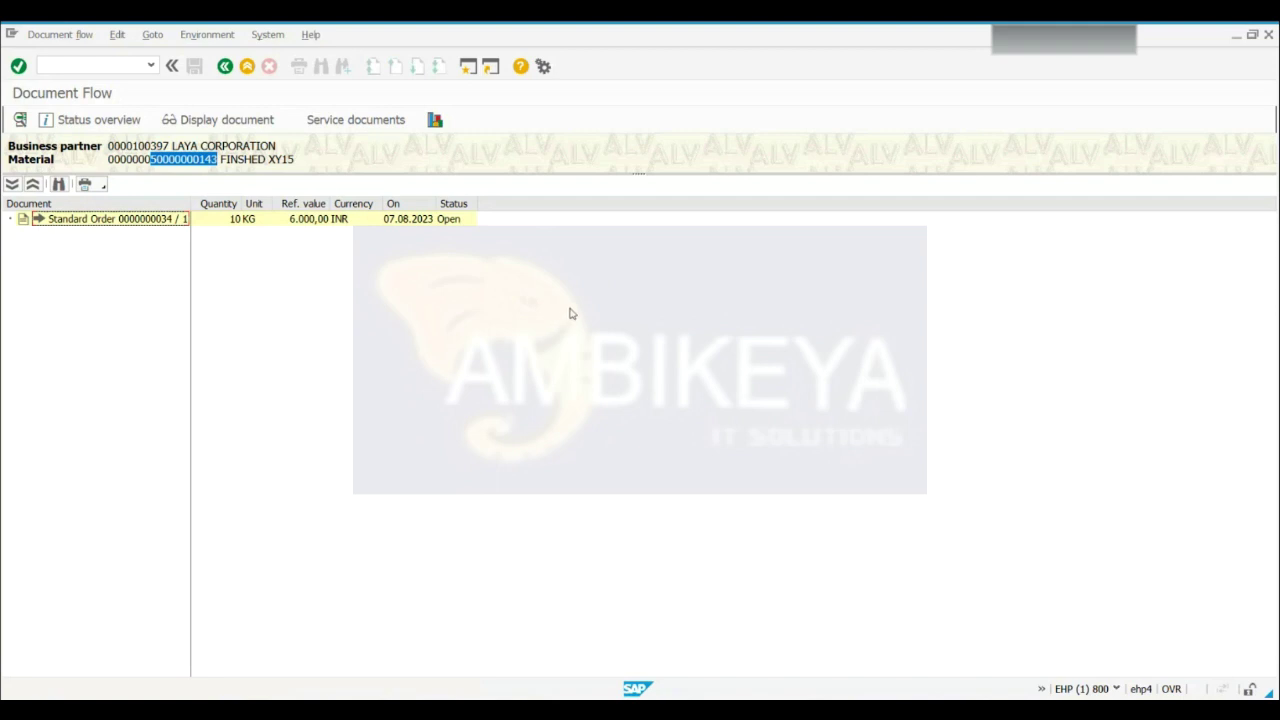
Compare the Sales History input row in Sheet7 of the Session Notes workbook with the order's document flow in SAP
mouse_move(824, 708)
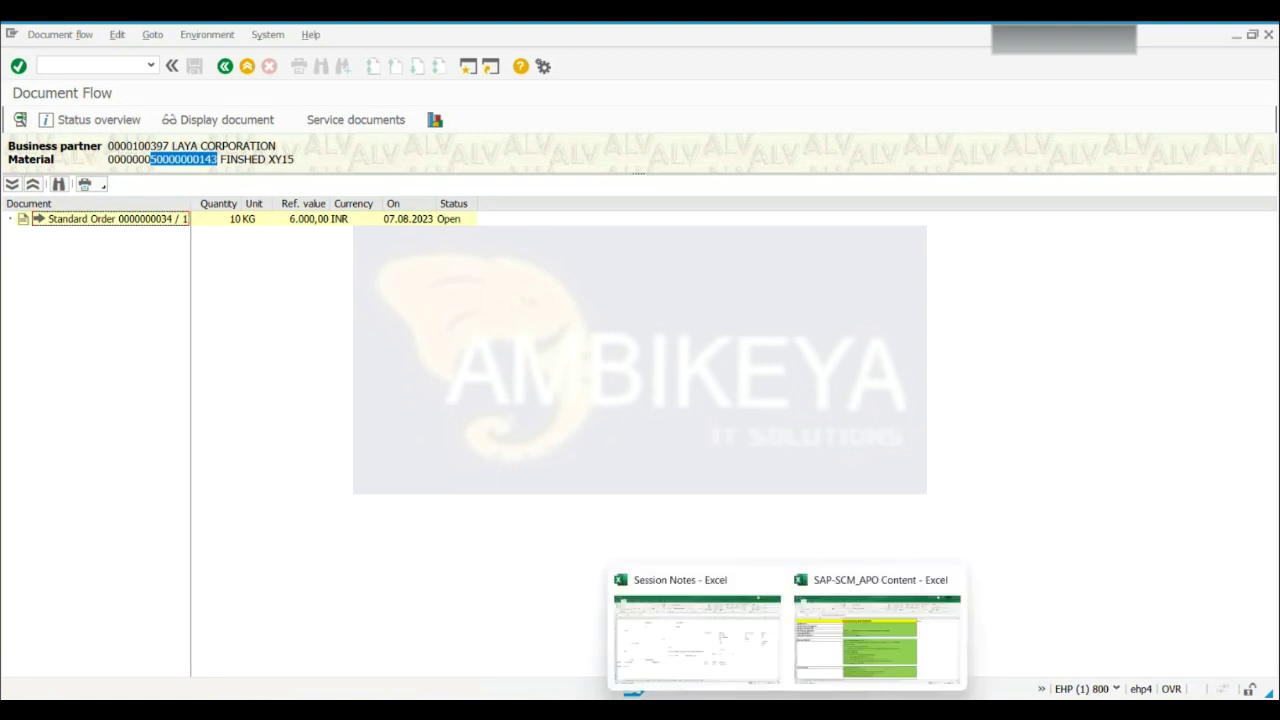
click(760, 666)
click(270, 550)
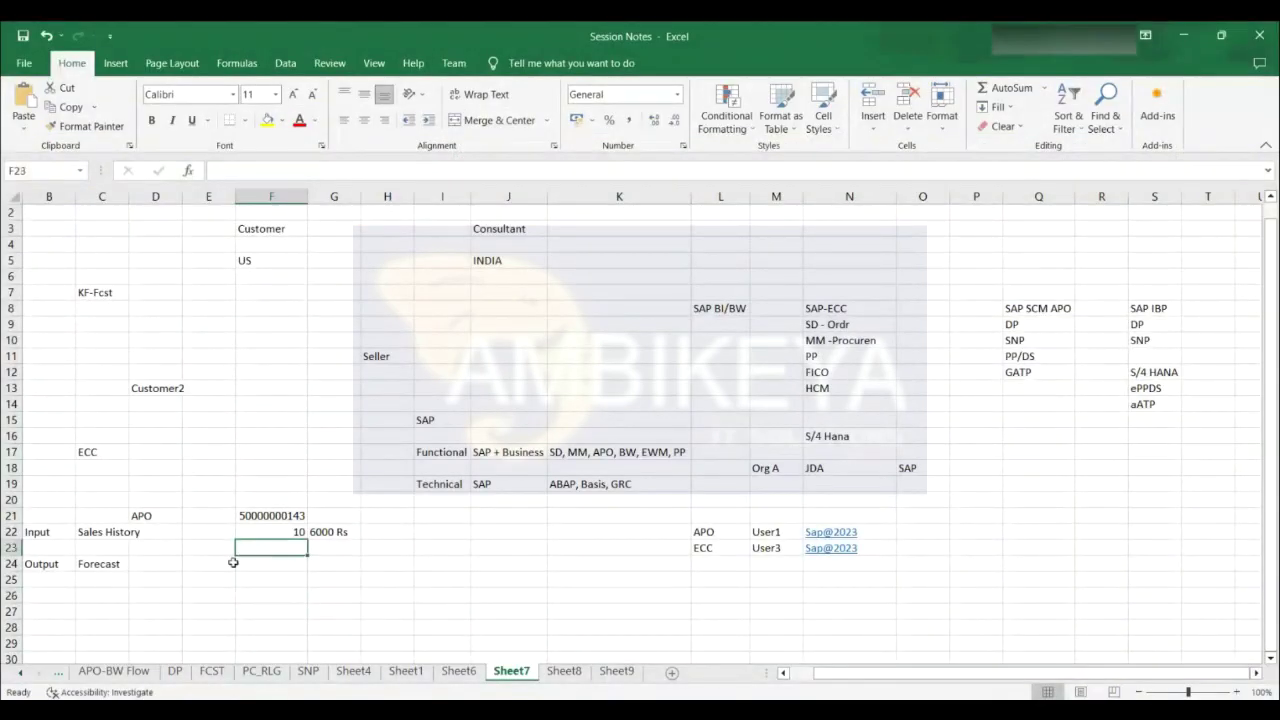
click(118, 530)
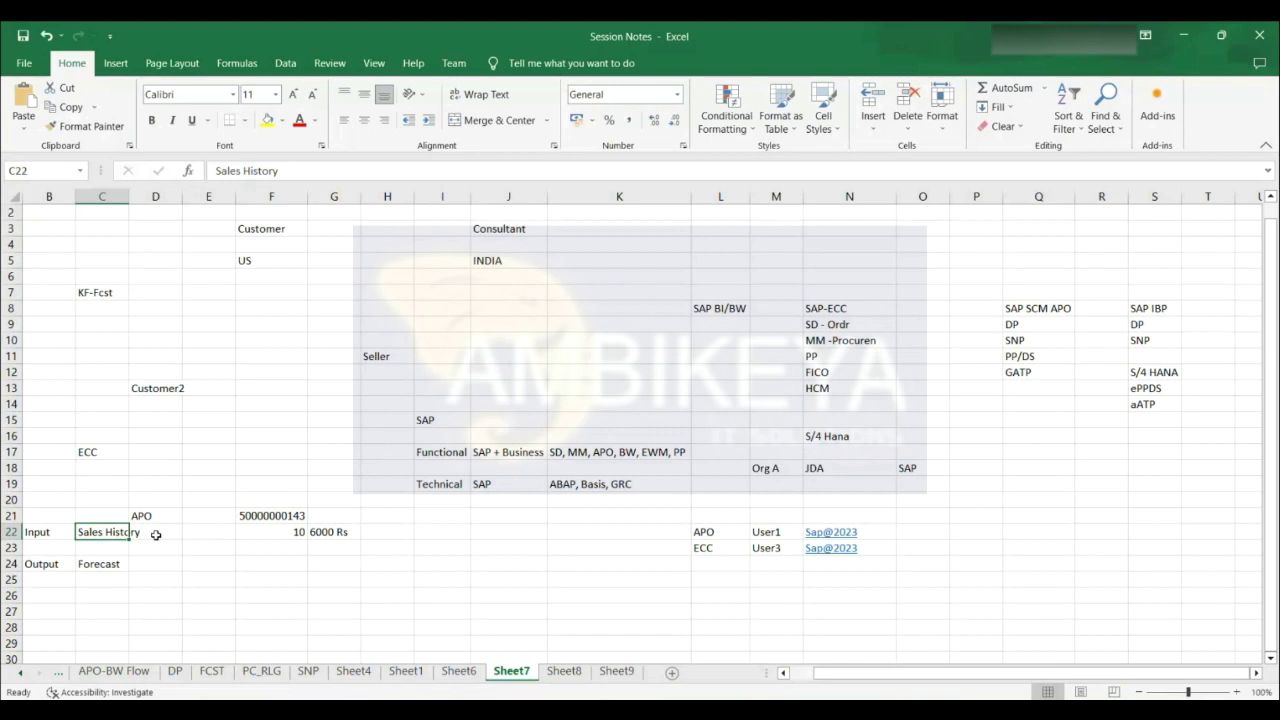
key(alt+Tab)
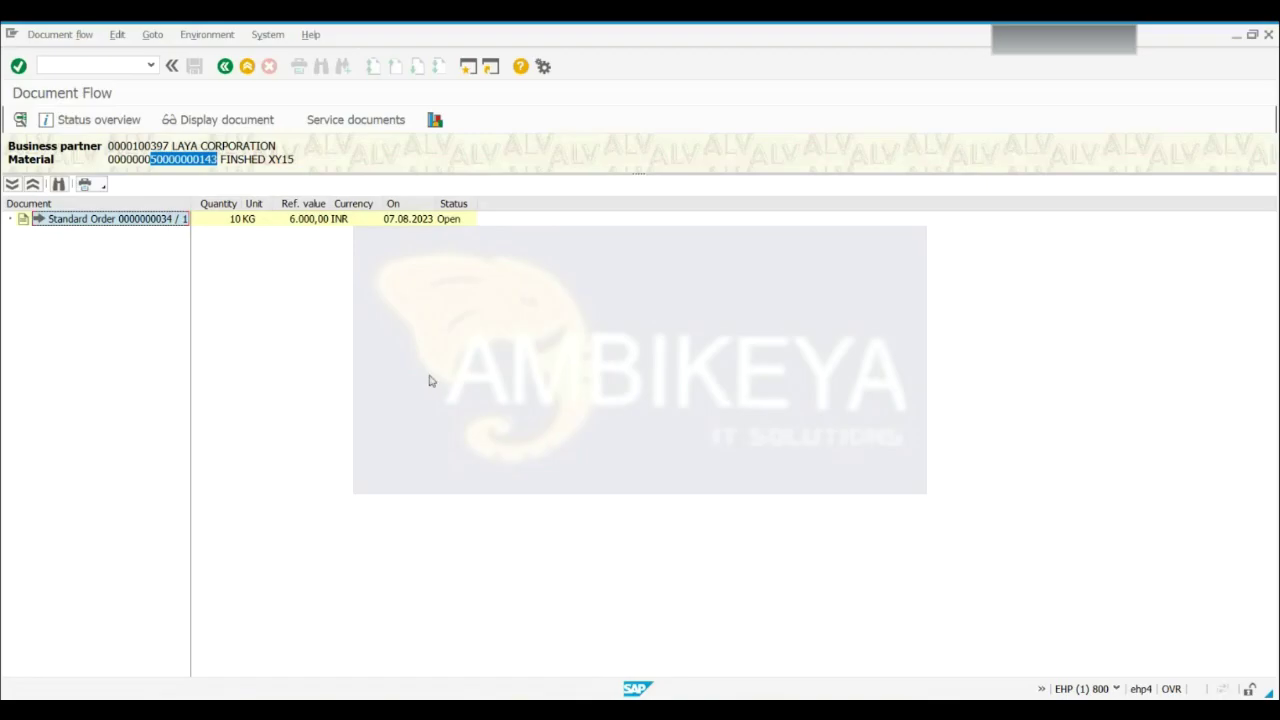
key(alt+Tab)
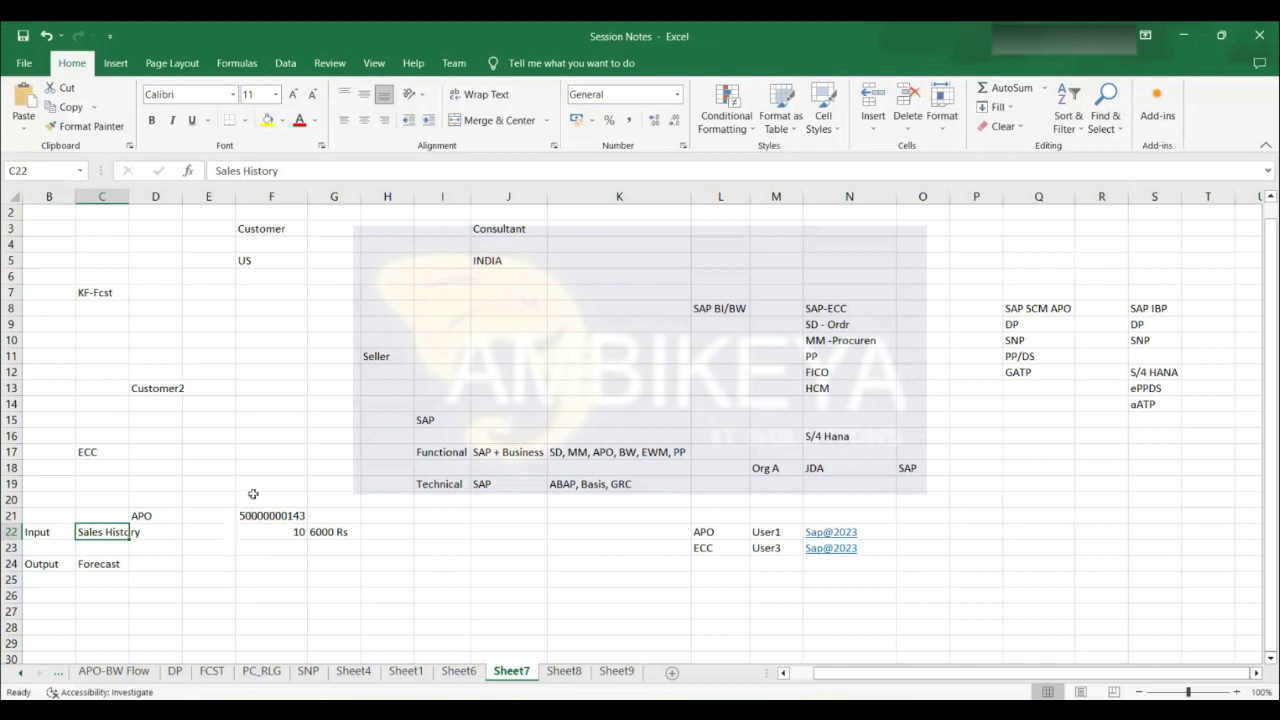
key(alt+Tab)
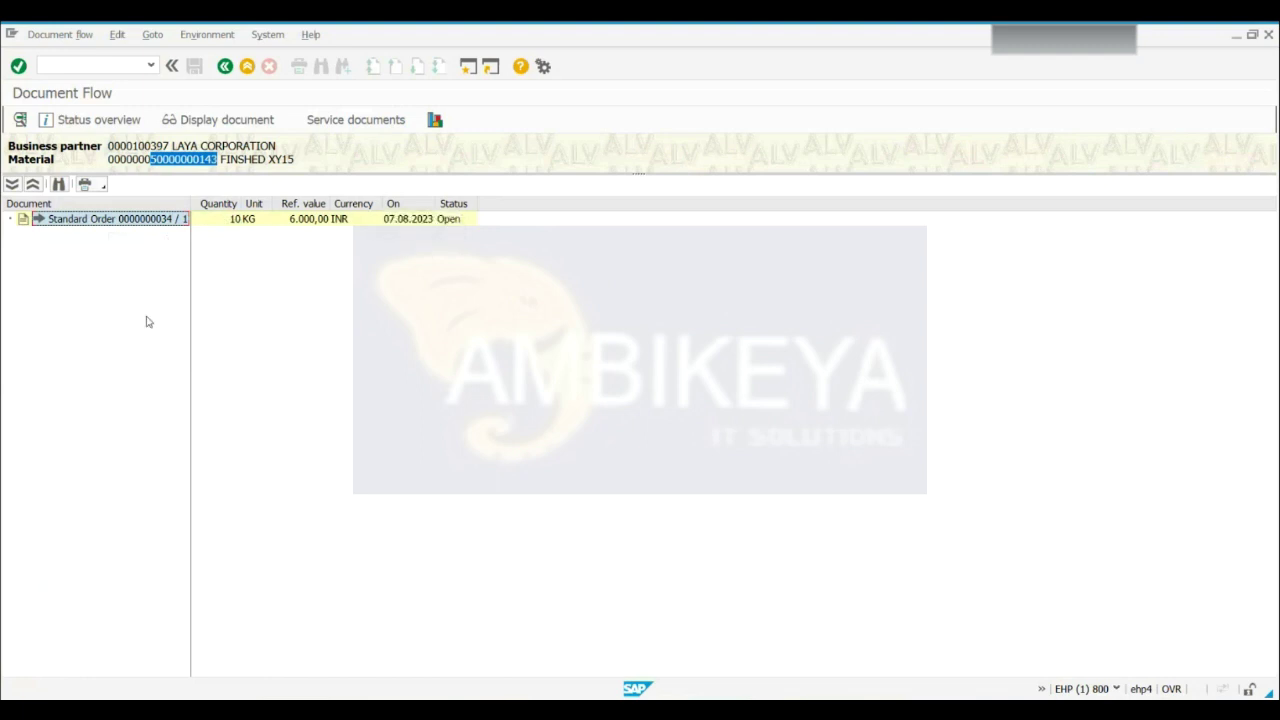
key(alt+Tab)
click(286, 515)
key(ctrl+v)
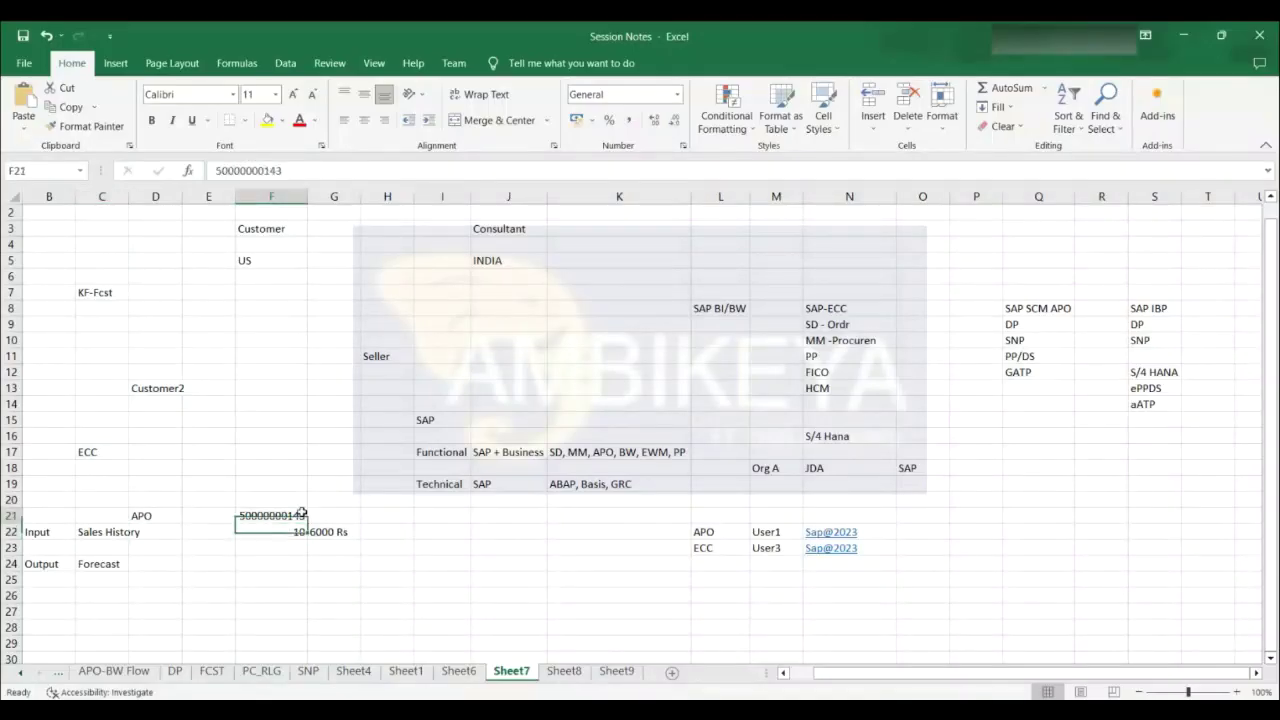
key(alt+Tab)
key(alt+Tab)
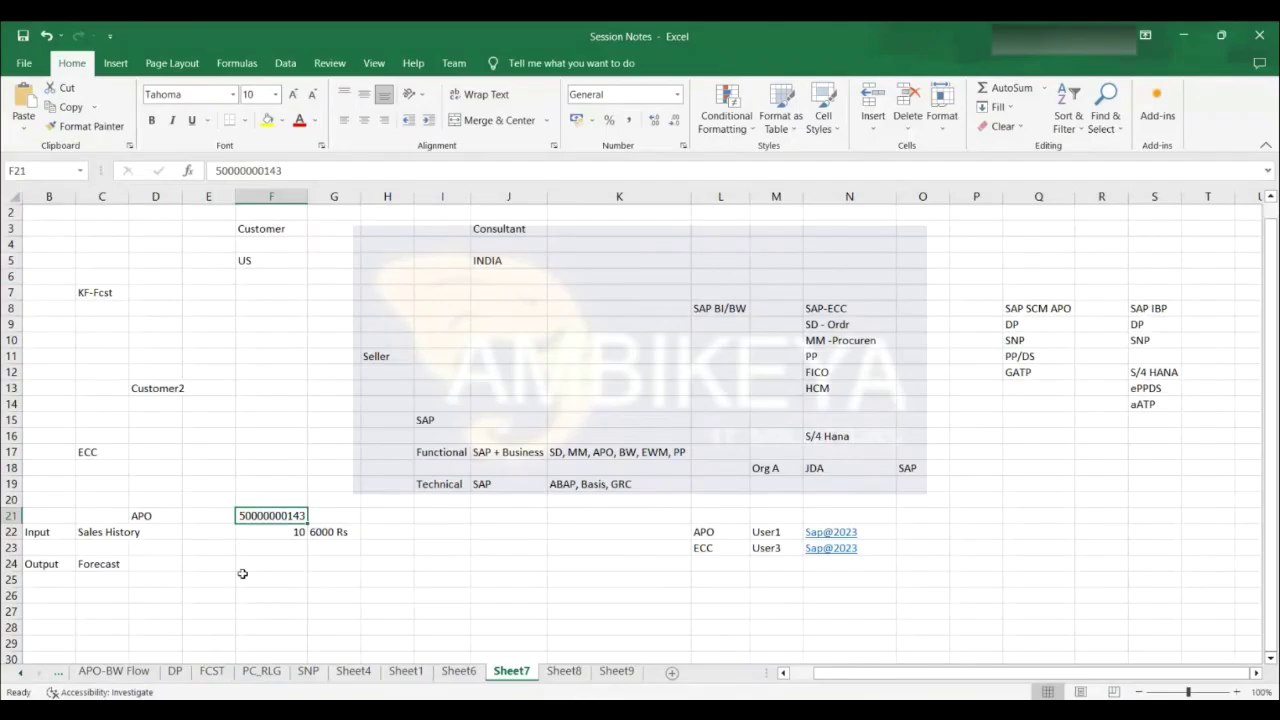
Switch to the SAP APO planning book session, select the Sales Forecast row and widen the key figure column to fit
mouse_move(862, 719)
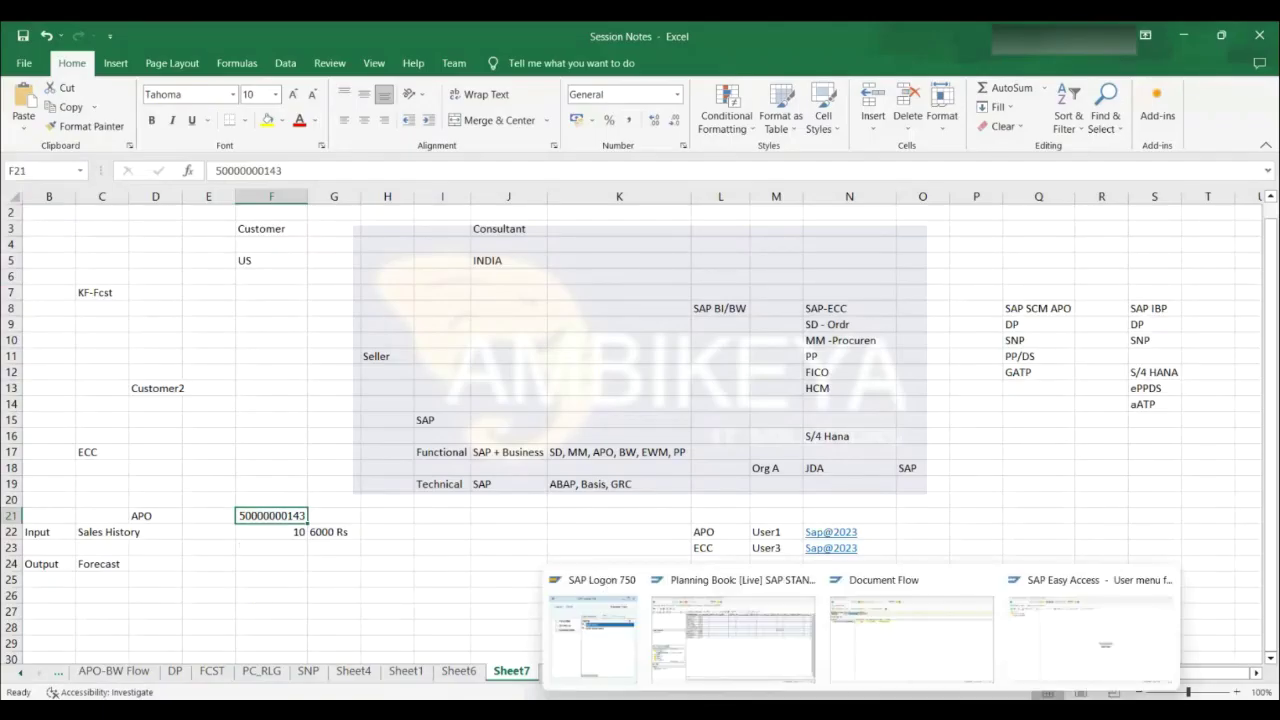
click(733, 620)
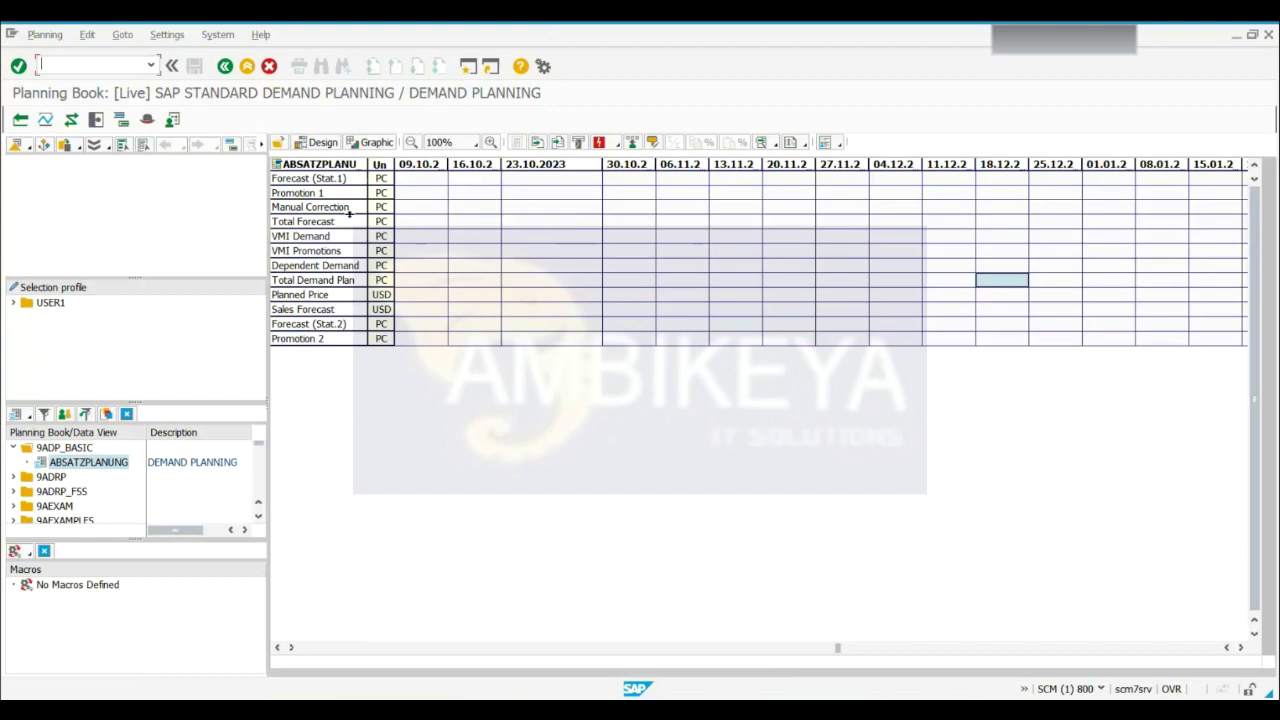
click(343, 309)
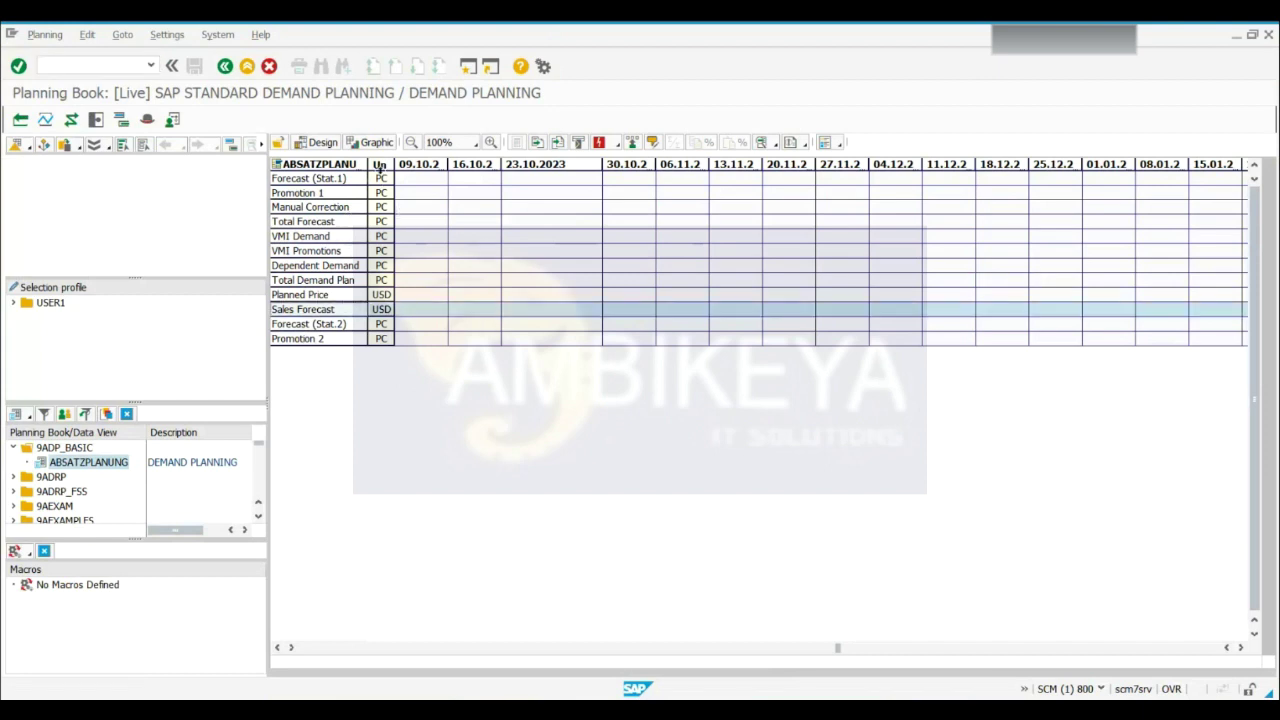
double_click(368, 164)
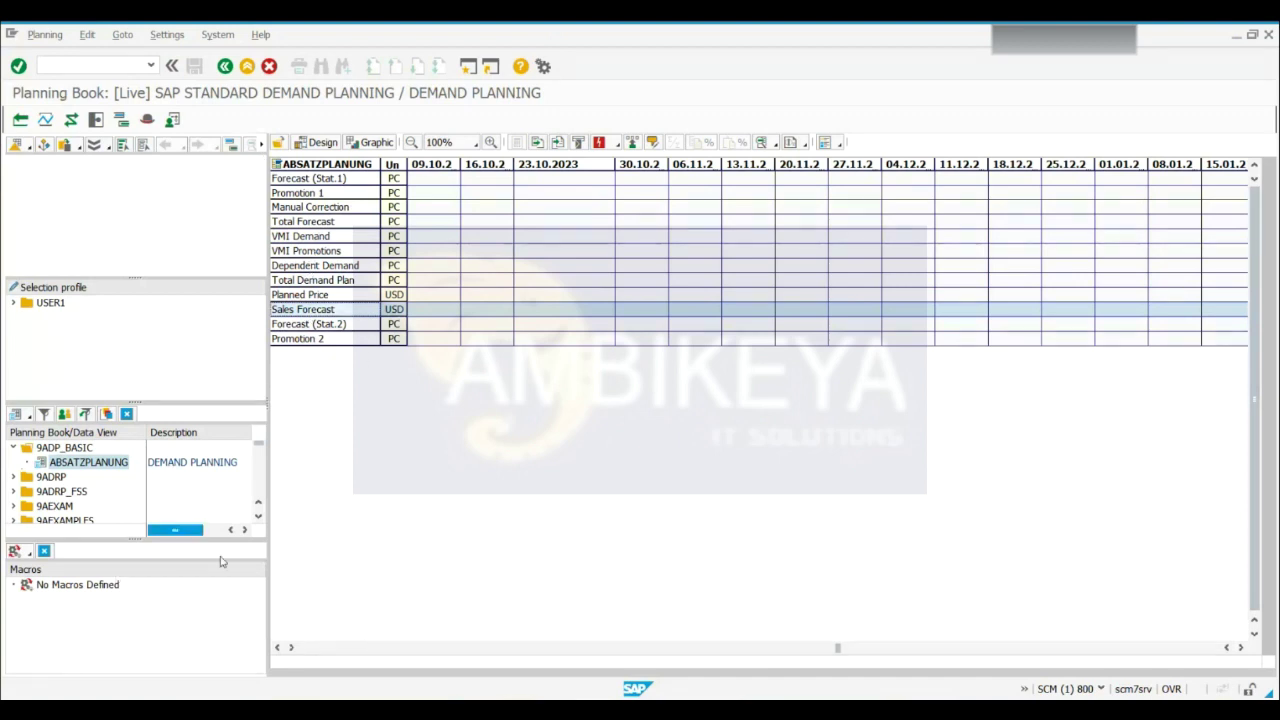
Load data view AAPO_DV1 of planning book AAPO_PB and examine its key figures, widening their column and selecting the History row
click(258, 517)
click(258, 517)
click(258, 517)
click(258, 517)
click(258, 517)
click(258, 517)
click(258, 517)
click(258, 517)
click(258, 517)
click(258, 517)
click(258, 517)
click(258, 517)
click(258, 517)
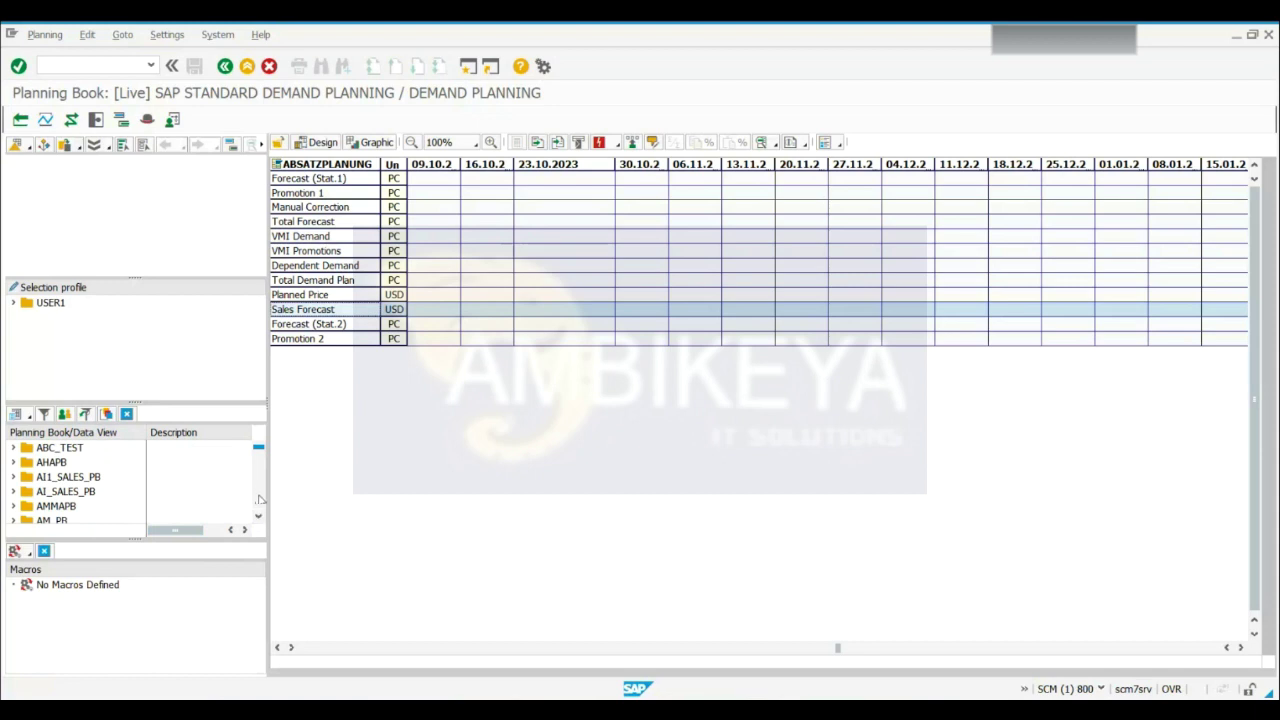
click(258, 502)
click(258, 502)
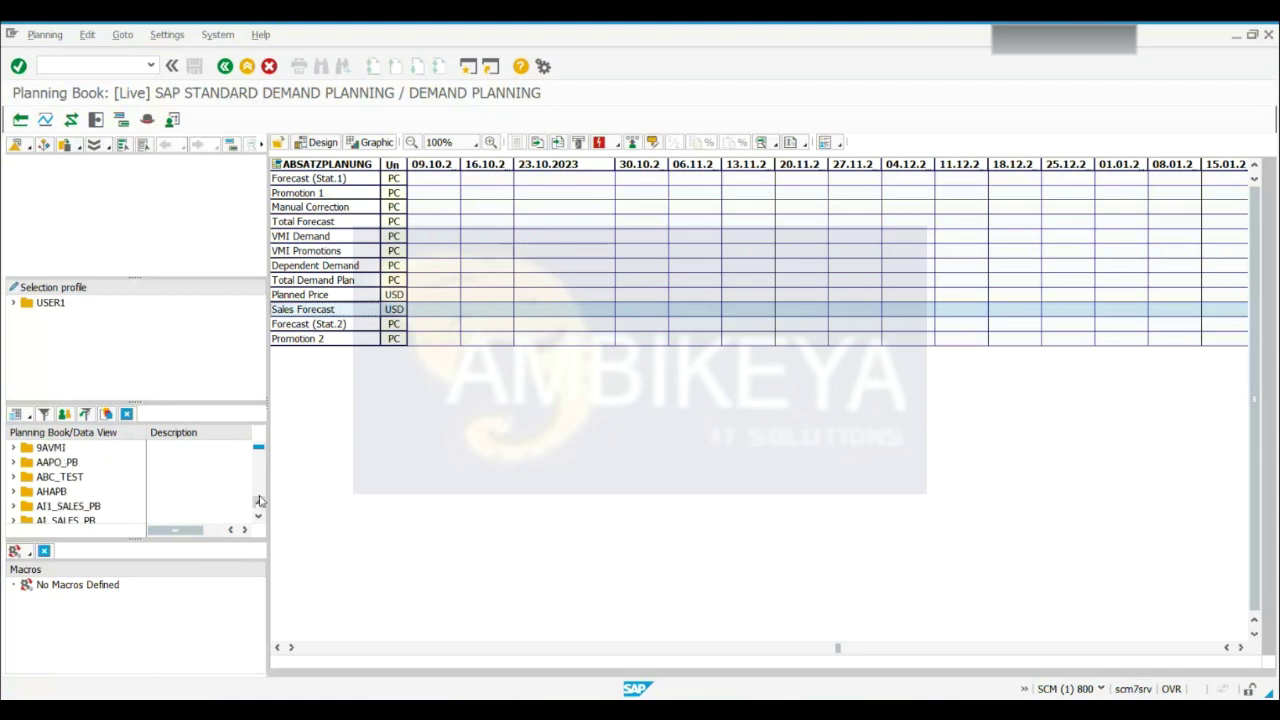
click(13, 462)
click(80, 477)
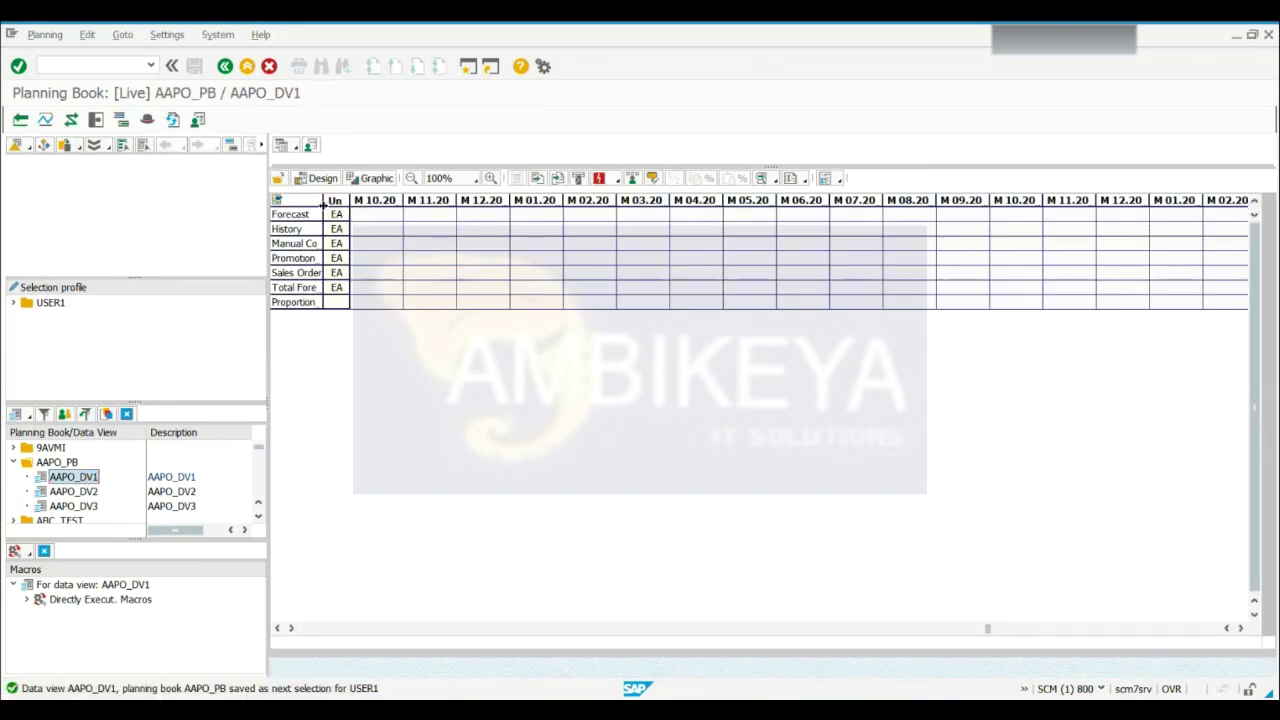
drag(322, 203, 362, 203)
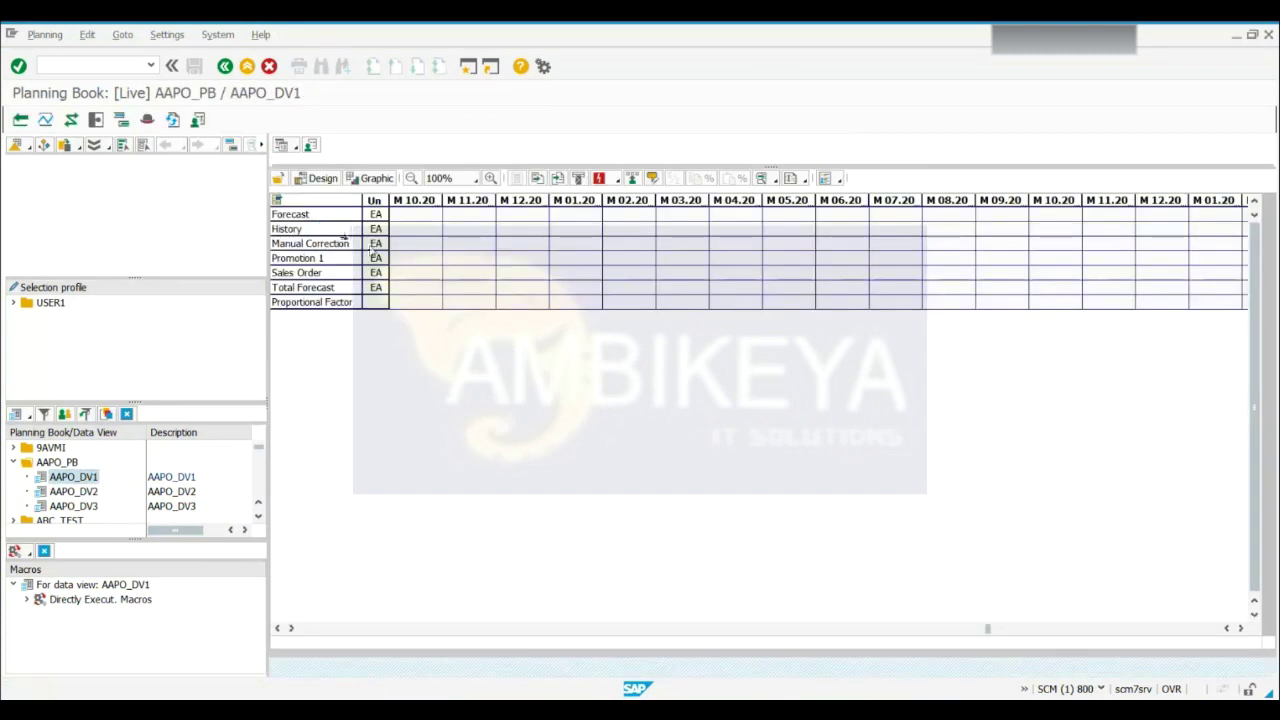
click(340, 232)
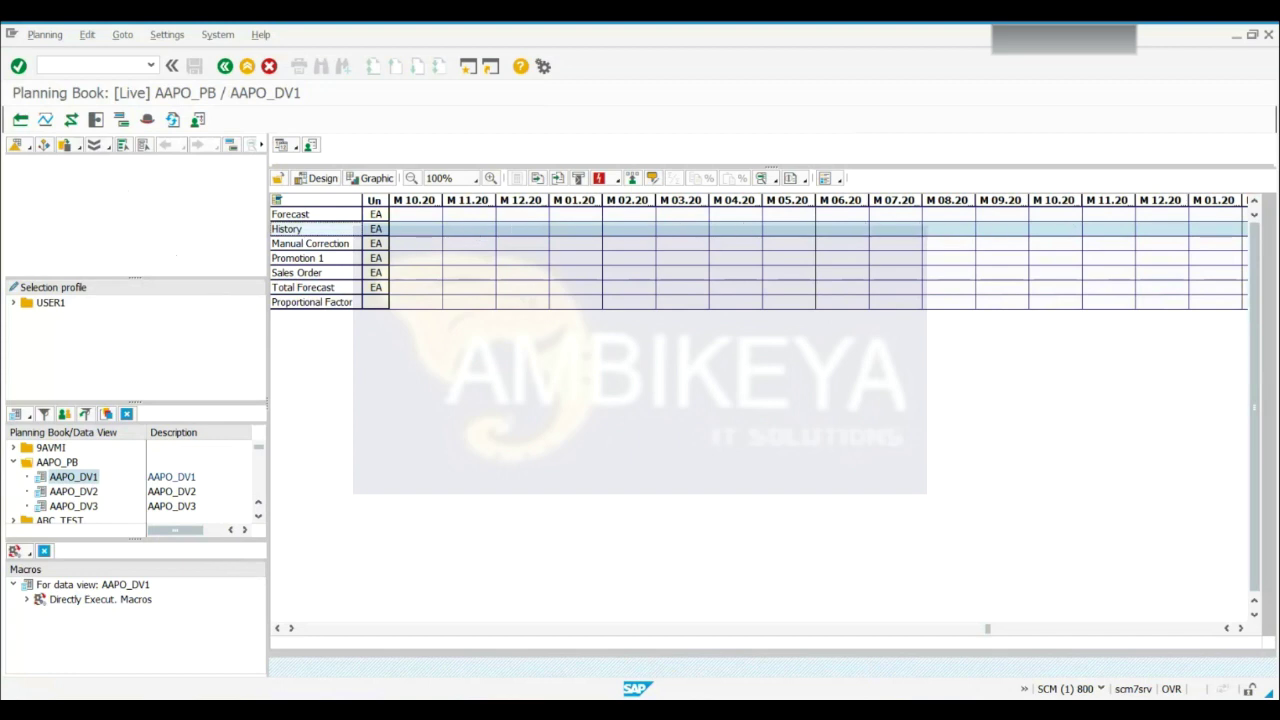
Load data view AAPO_DV2 of planning book AAPO_PB
scroll(260, 514, down, 2)
click(84, 463)
double_click(86, 466)
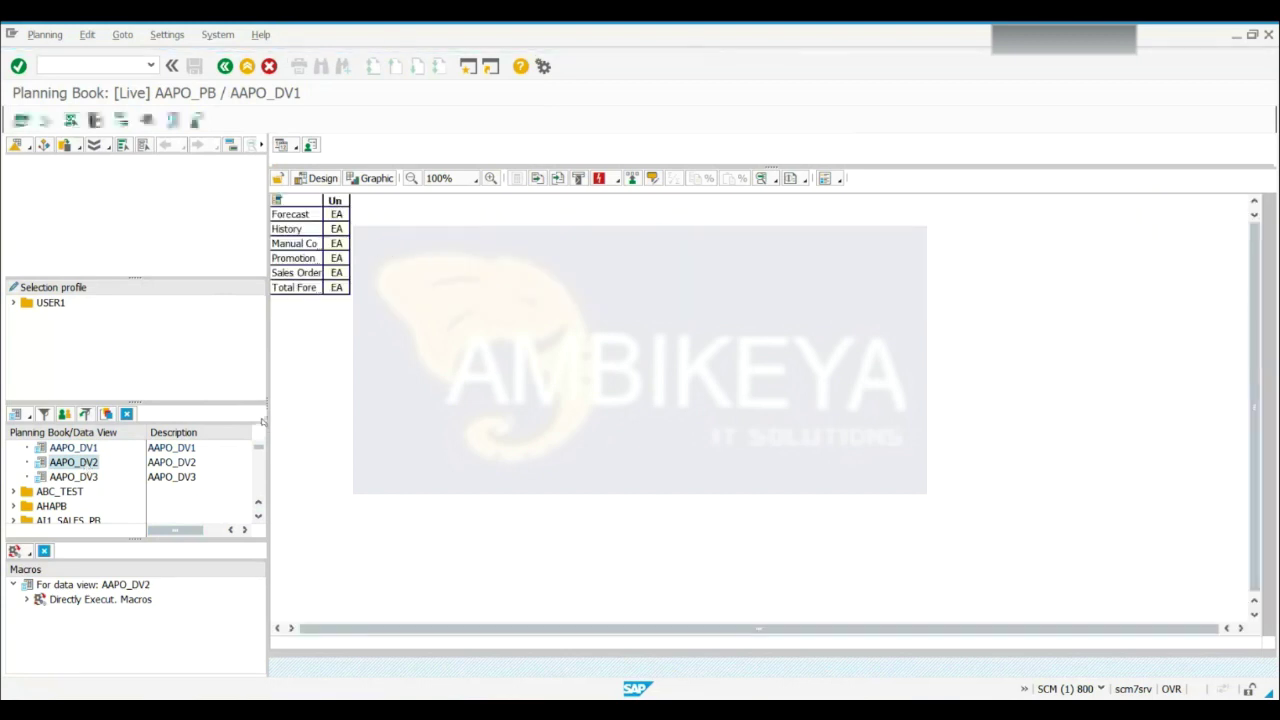
Expand the planning book listed directly above ANU_PB and load its data view
scroll(260, 516, down, 3)
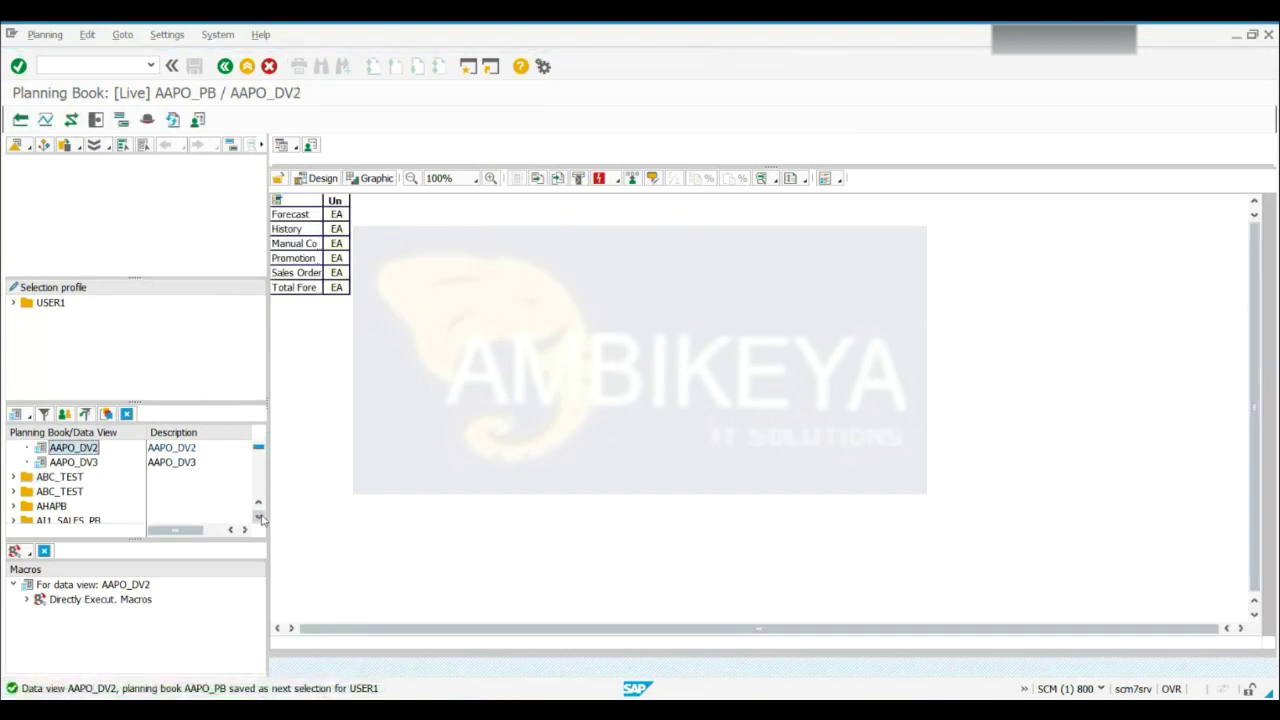
scroll(260, 517, down, 3)
scroll(261, 519, down, 1)
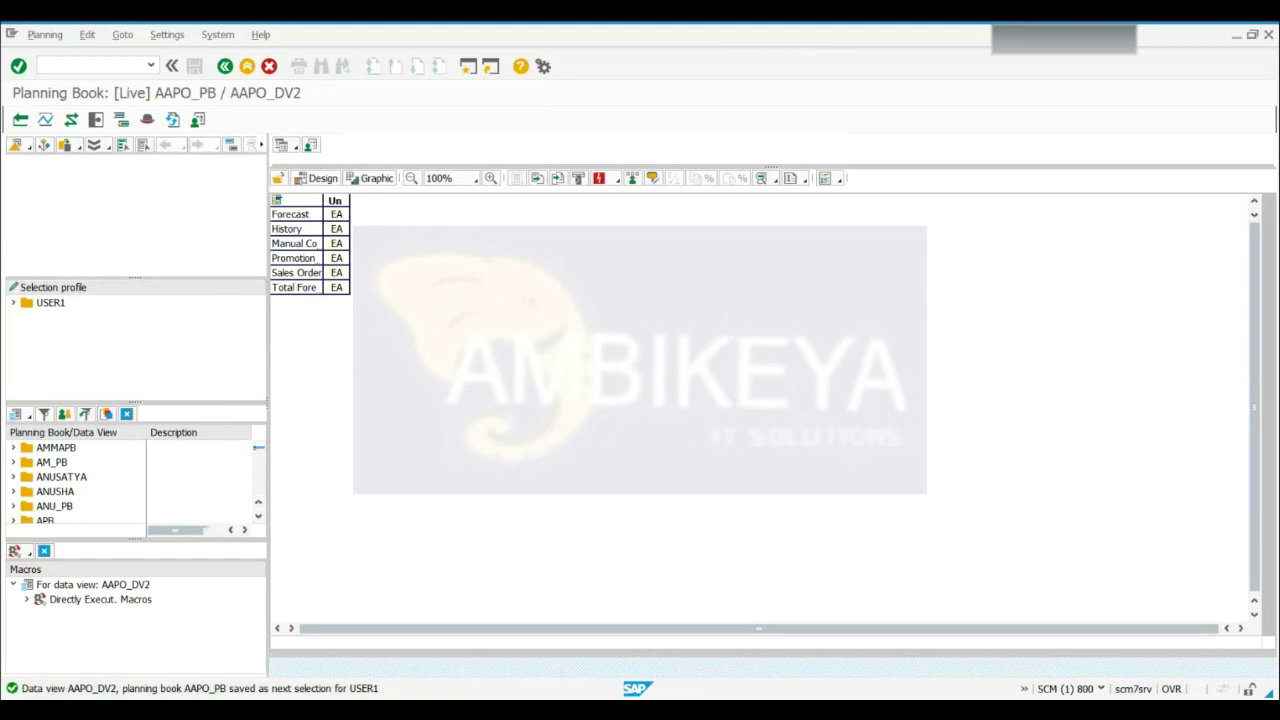
click(13, 491)
double_click(70, 506)
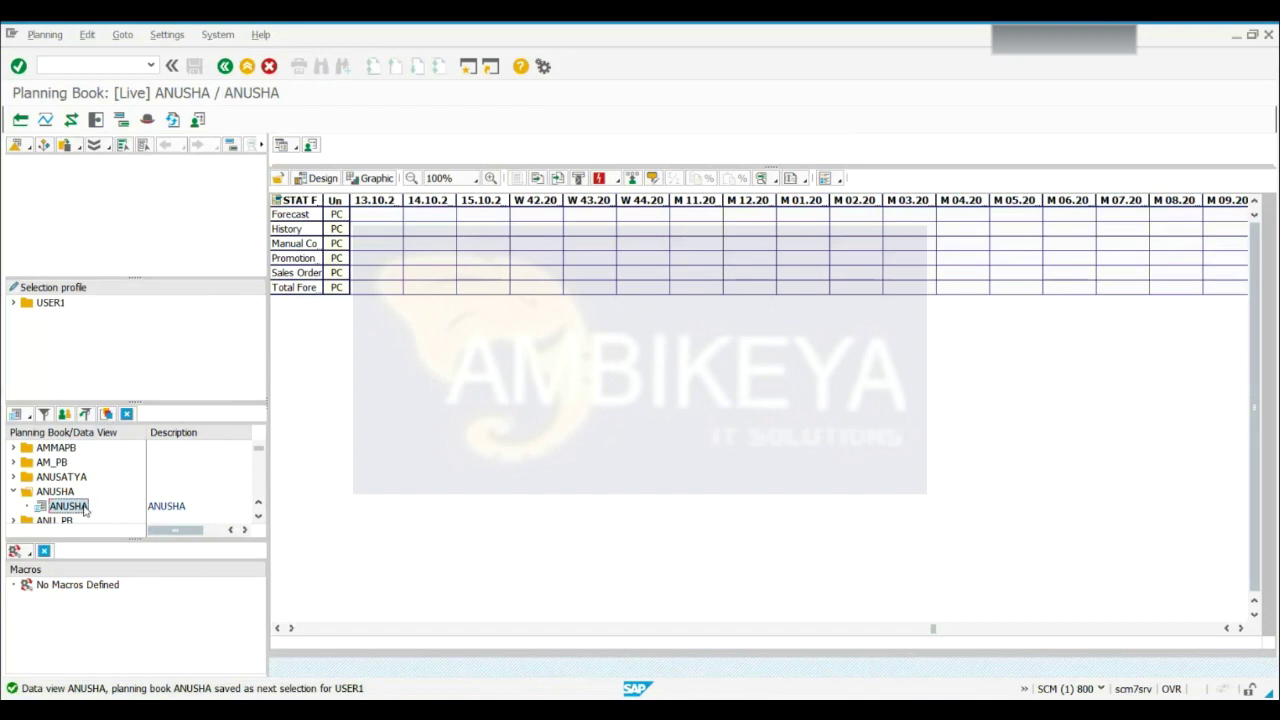
Widen the key figure column and the 13.10.2023 column in the planning table, and select the History row
click(259, 517)
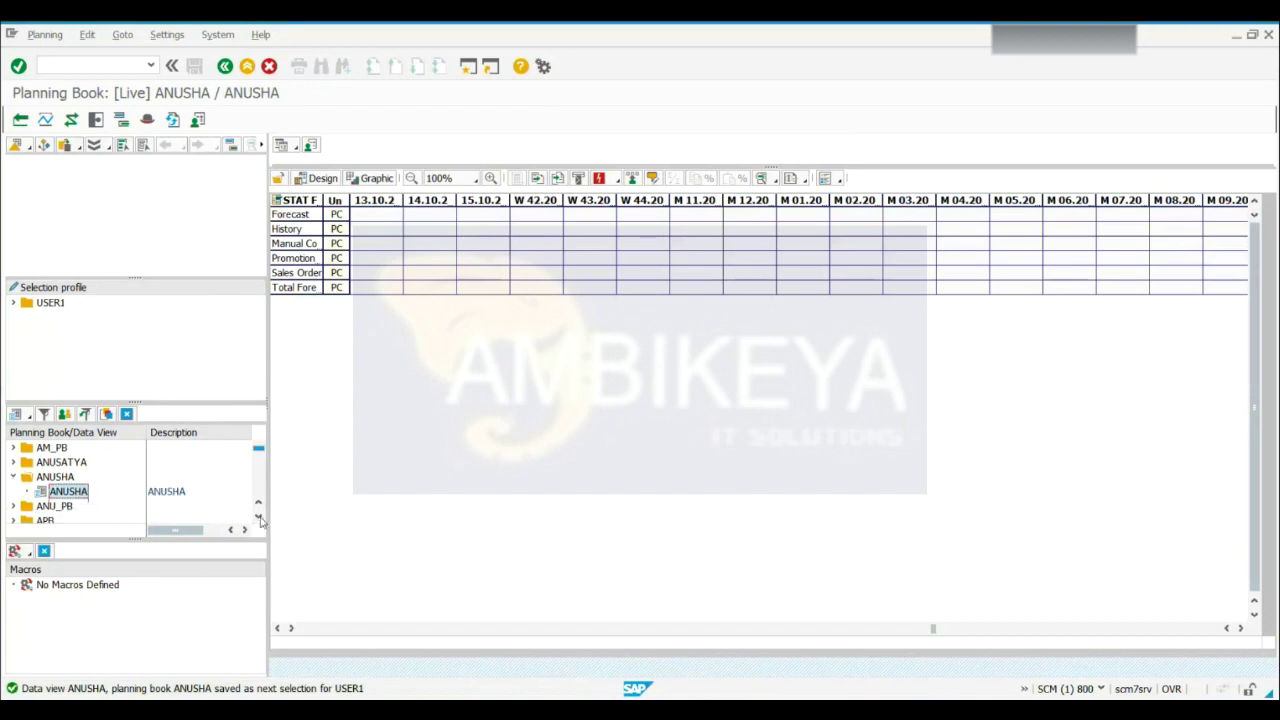
click(259, 517)
drag(322, 200, 359, 200)
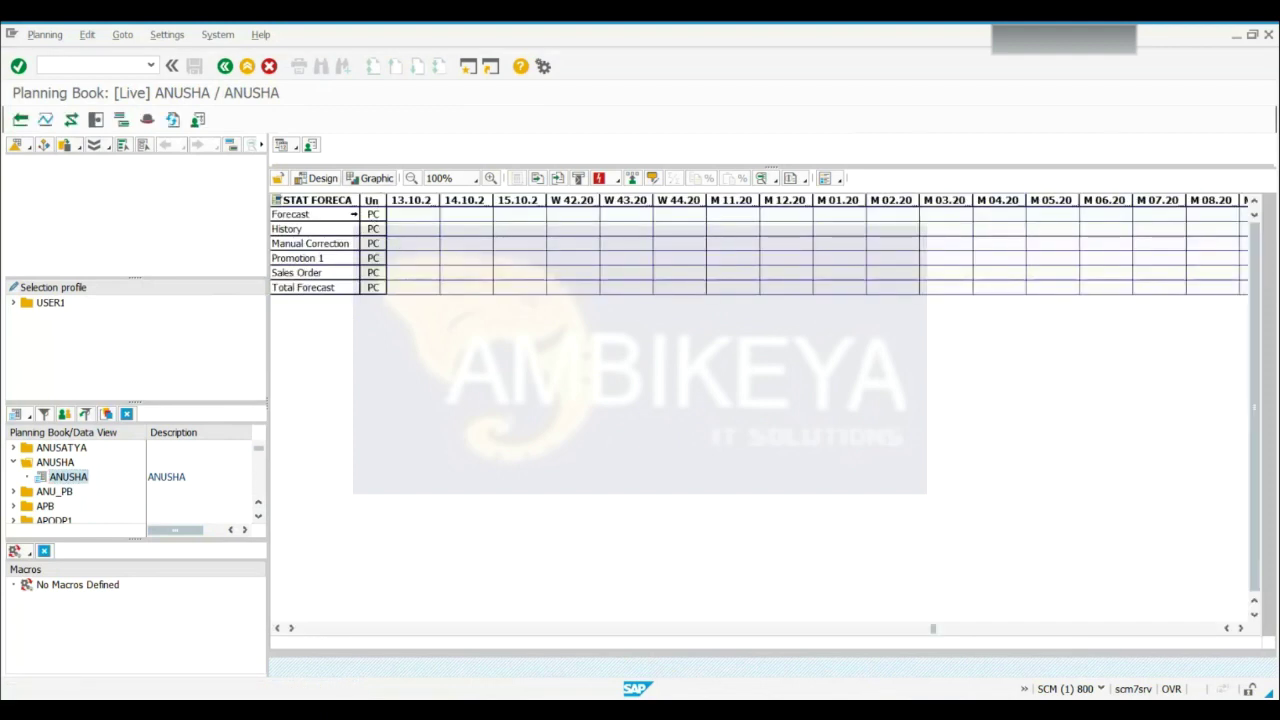
click(344, 214)
click(344, 229)
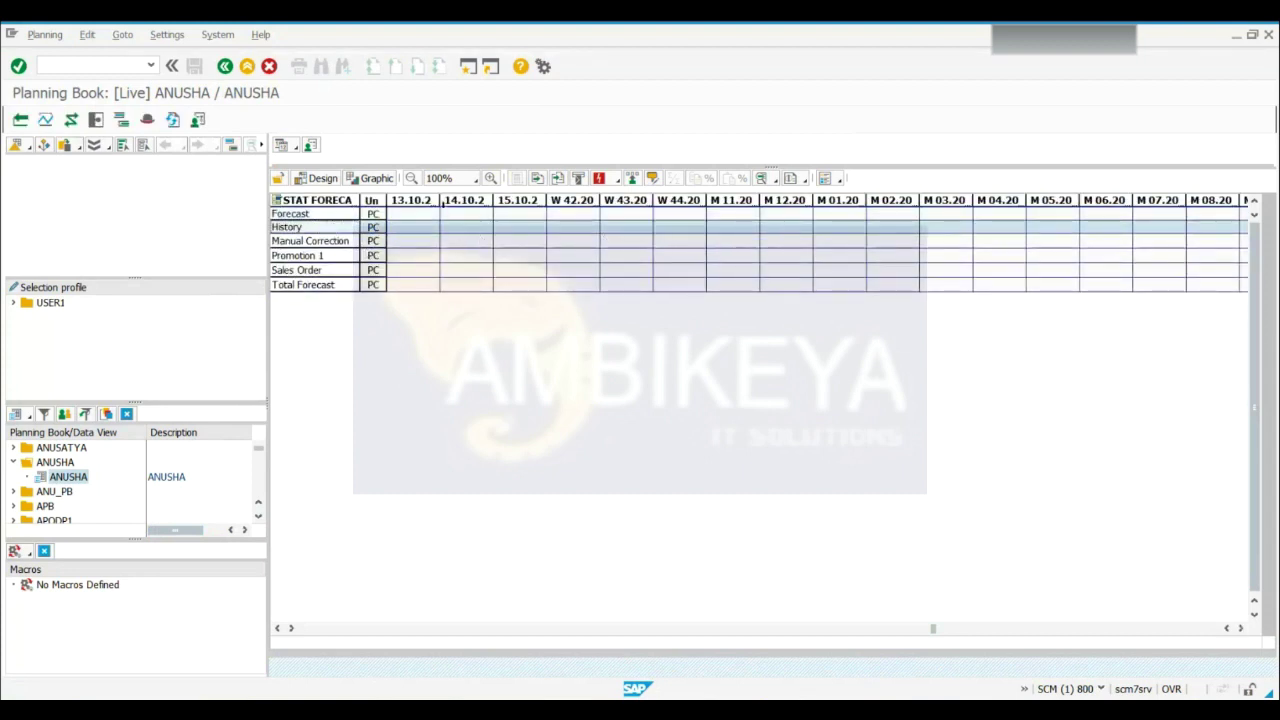
drag(442, 200, 483, 200)
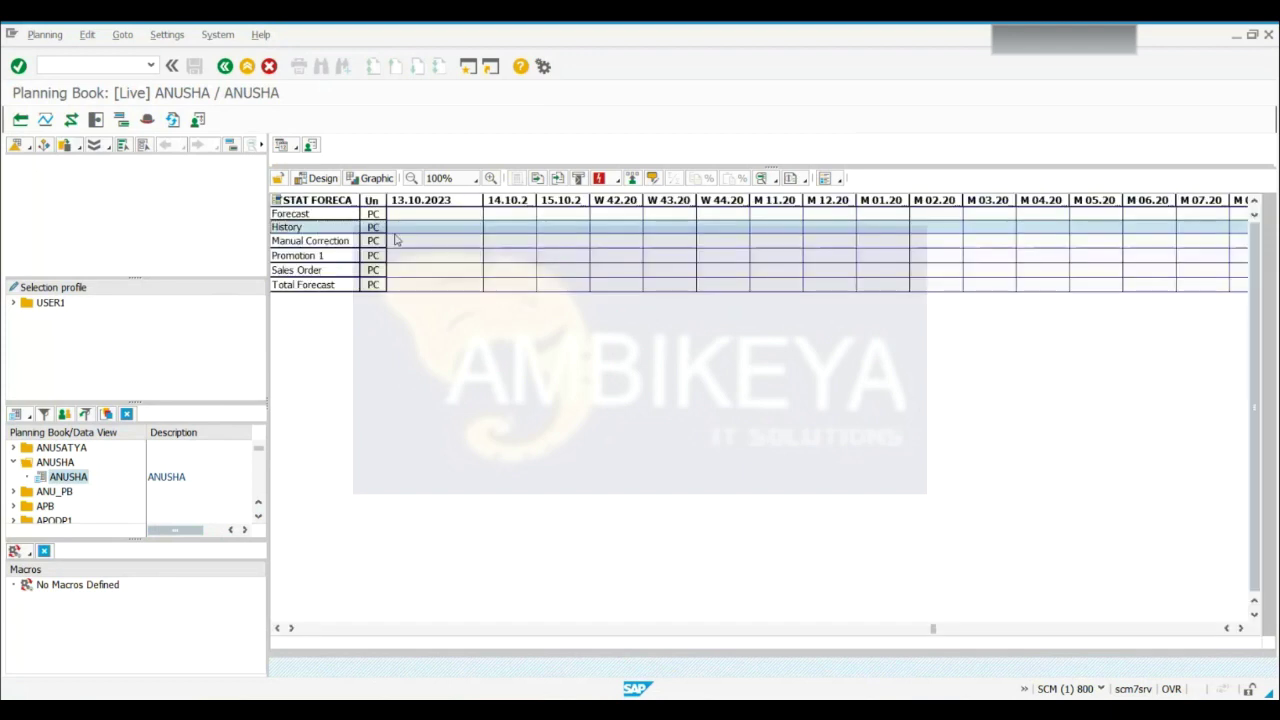
List the APO Product objects for the loaded planning book through the object selection
click(43, 145)
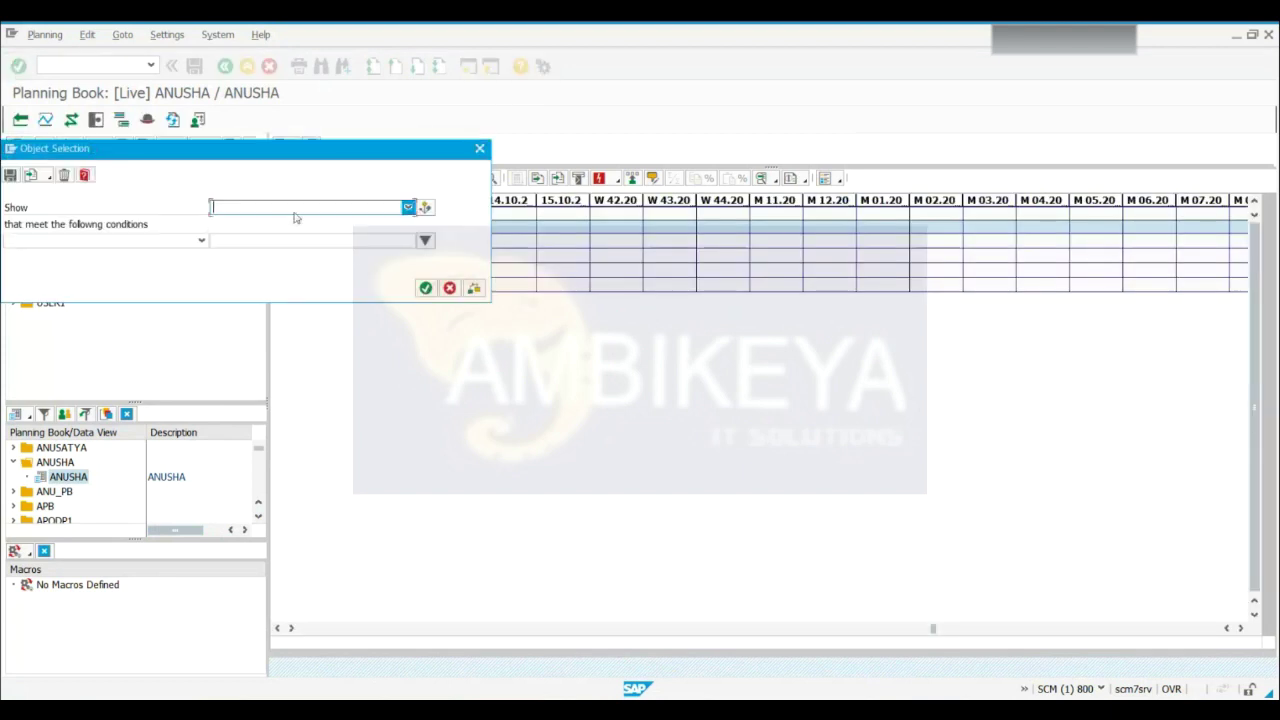
click(294, 213)
click(282, 237)
click(426, 304)
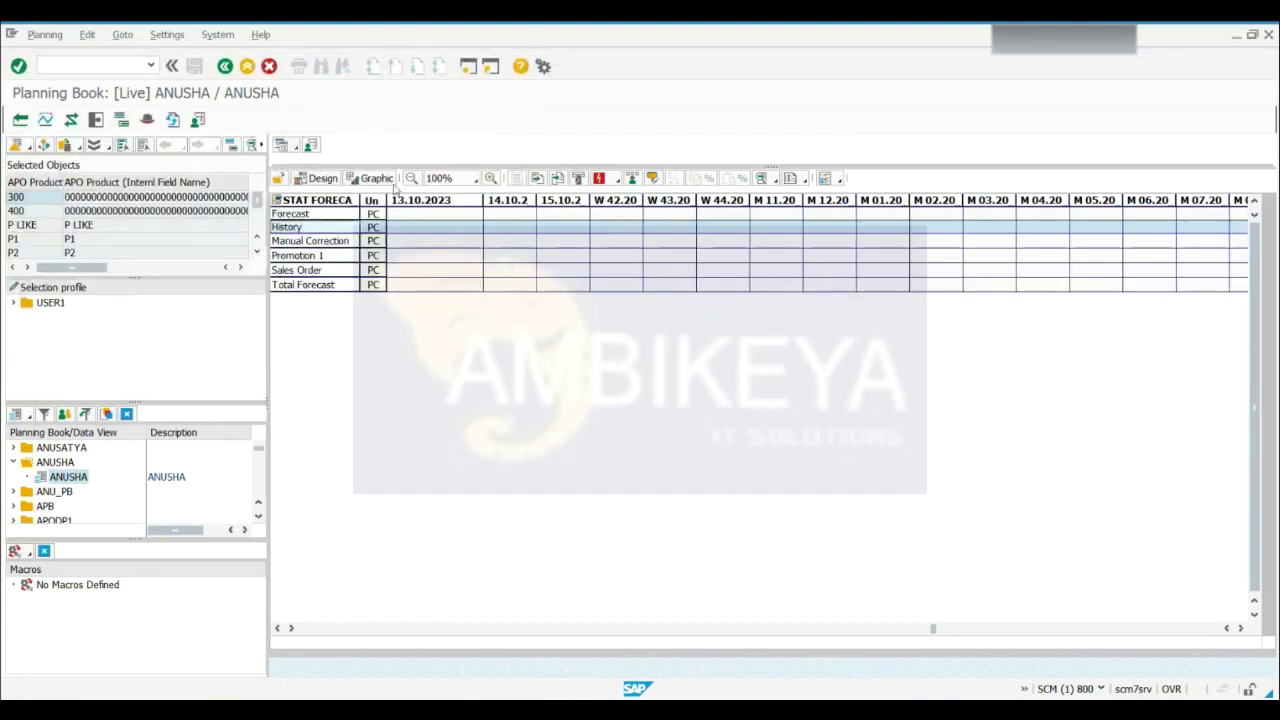
Try to load planning data for products 400, P2 and P3, and look at the object selection conditions without changing them
double_click(76, 211)
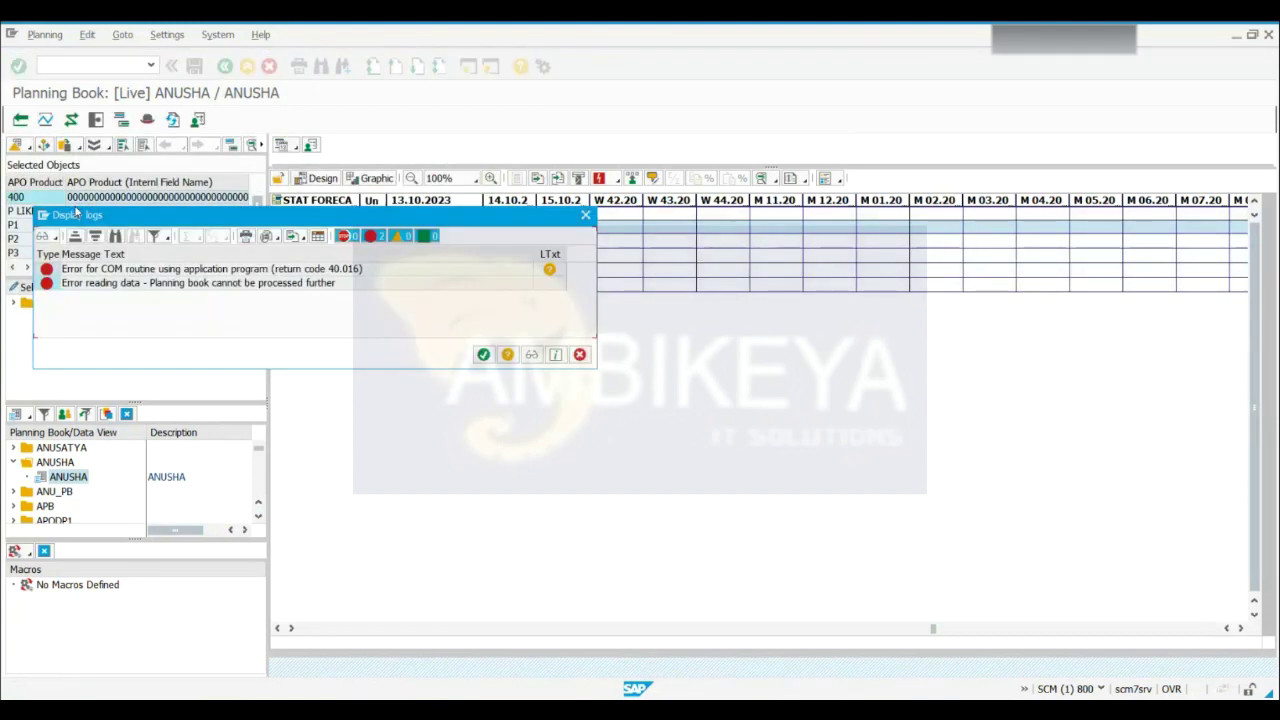
click(483, 354)
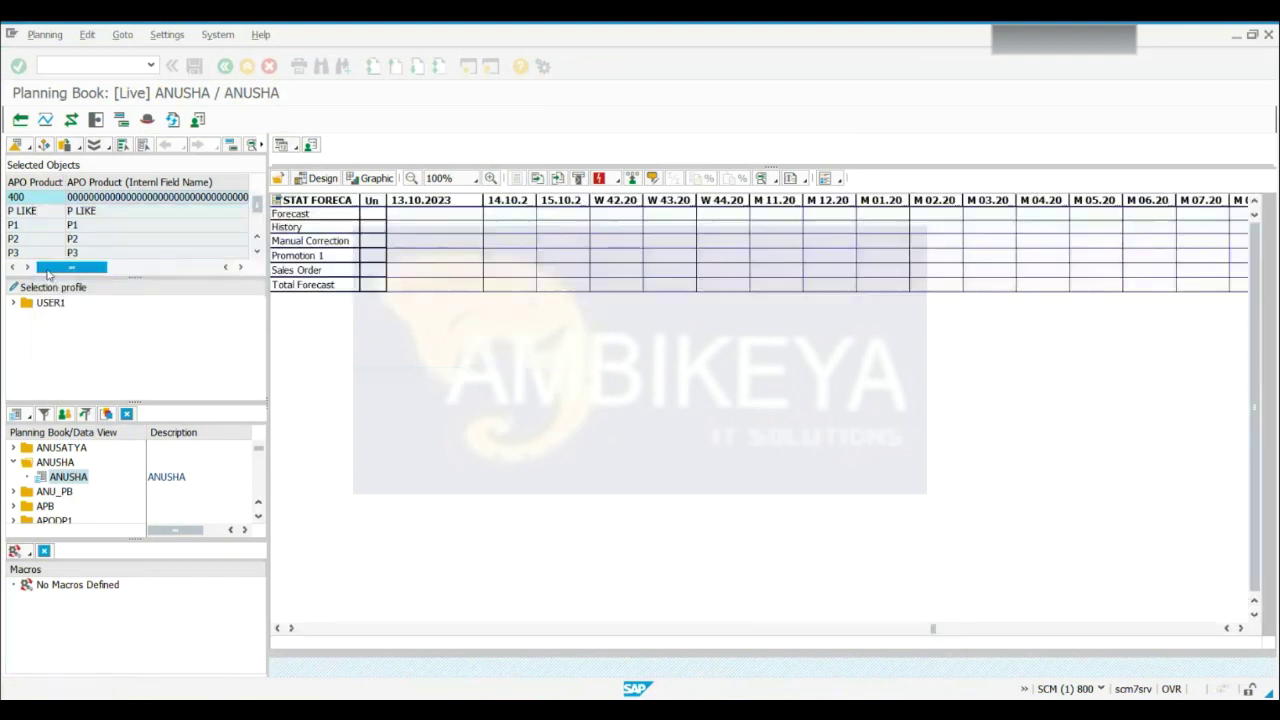
scroll(47, 274, down, 1)
double_click(40, 197)
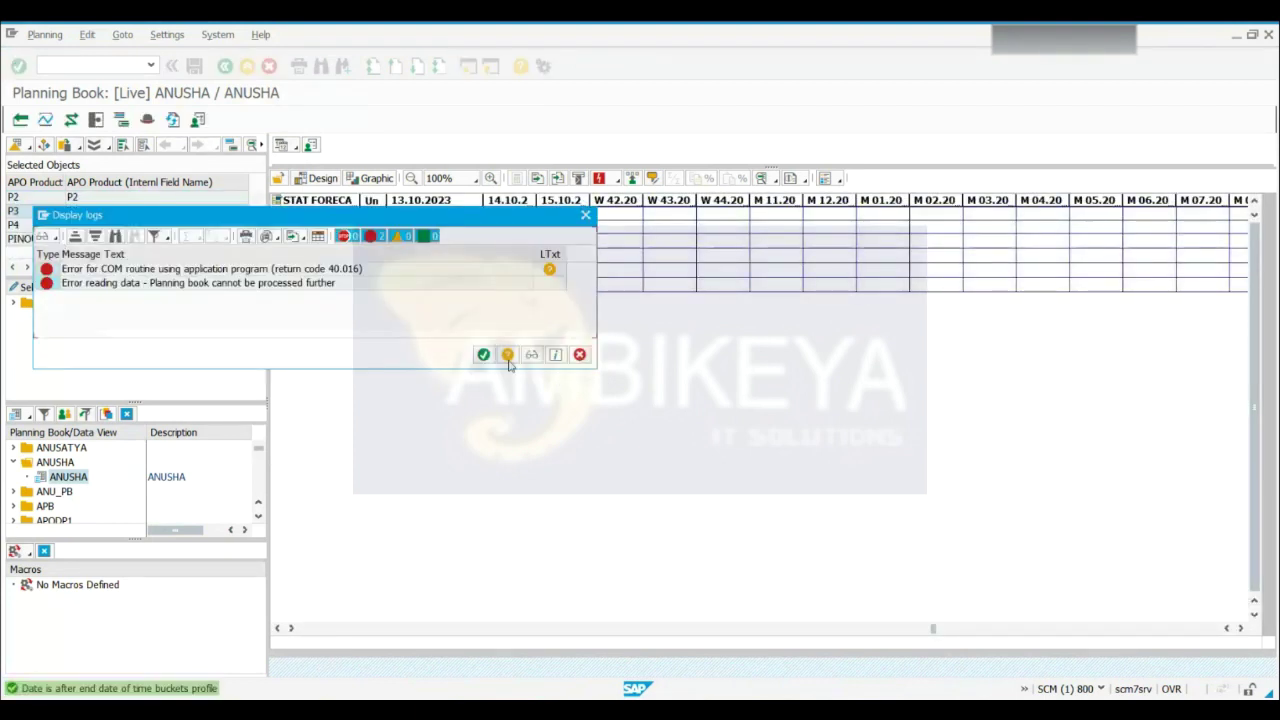
click(484, 354)
double_click(60, 211)
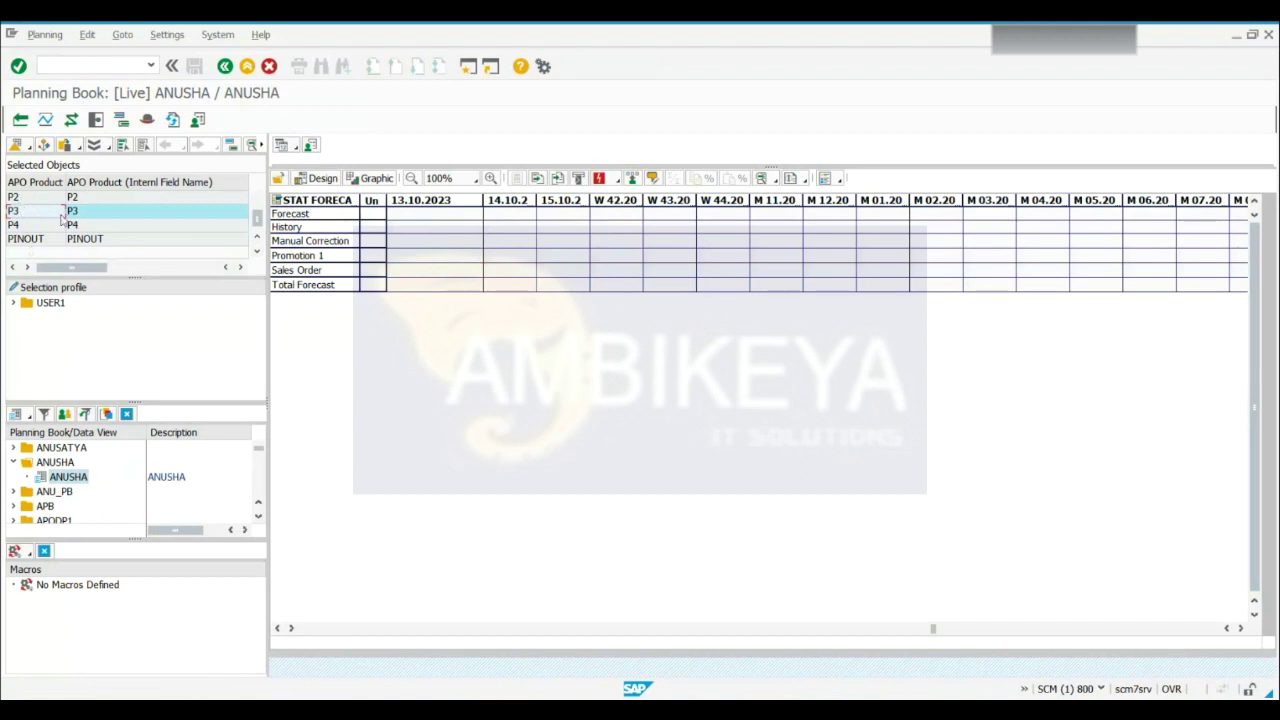
click(44, 146)
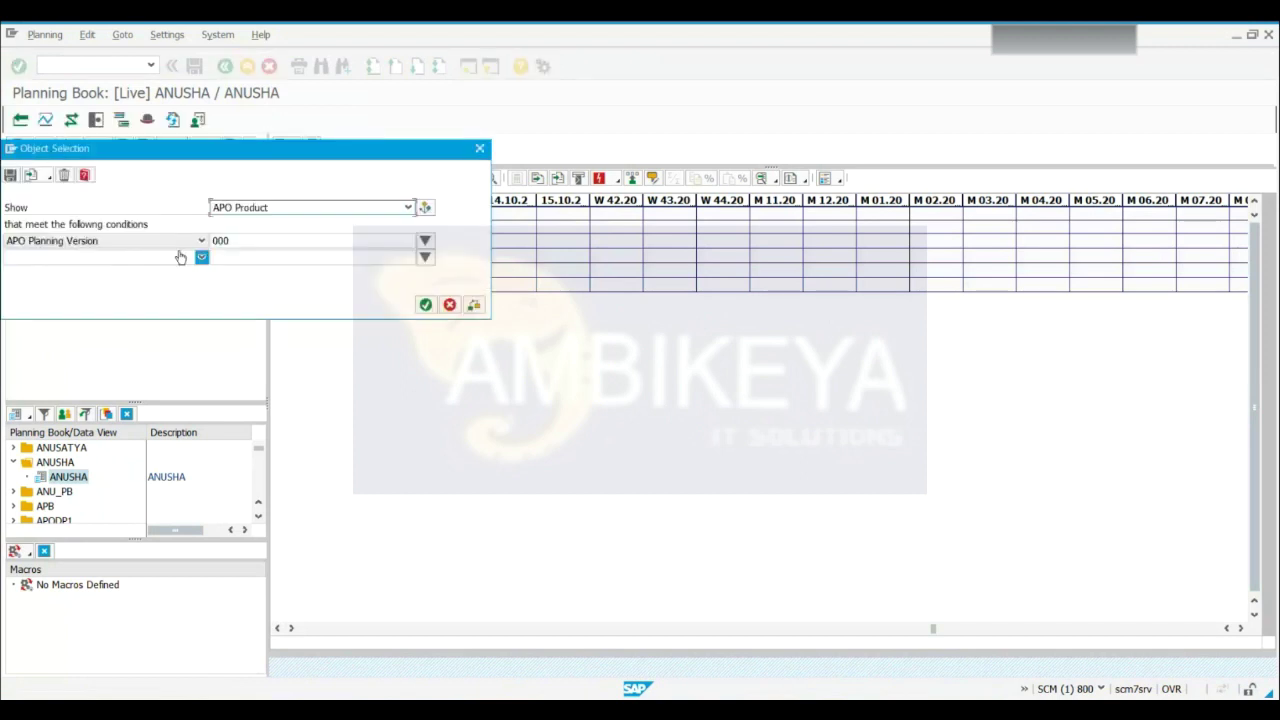
click(480, 150)
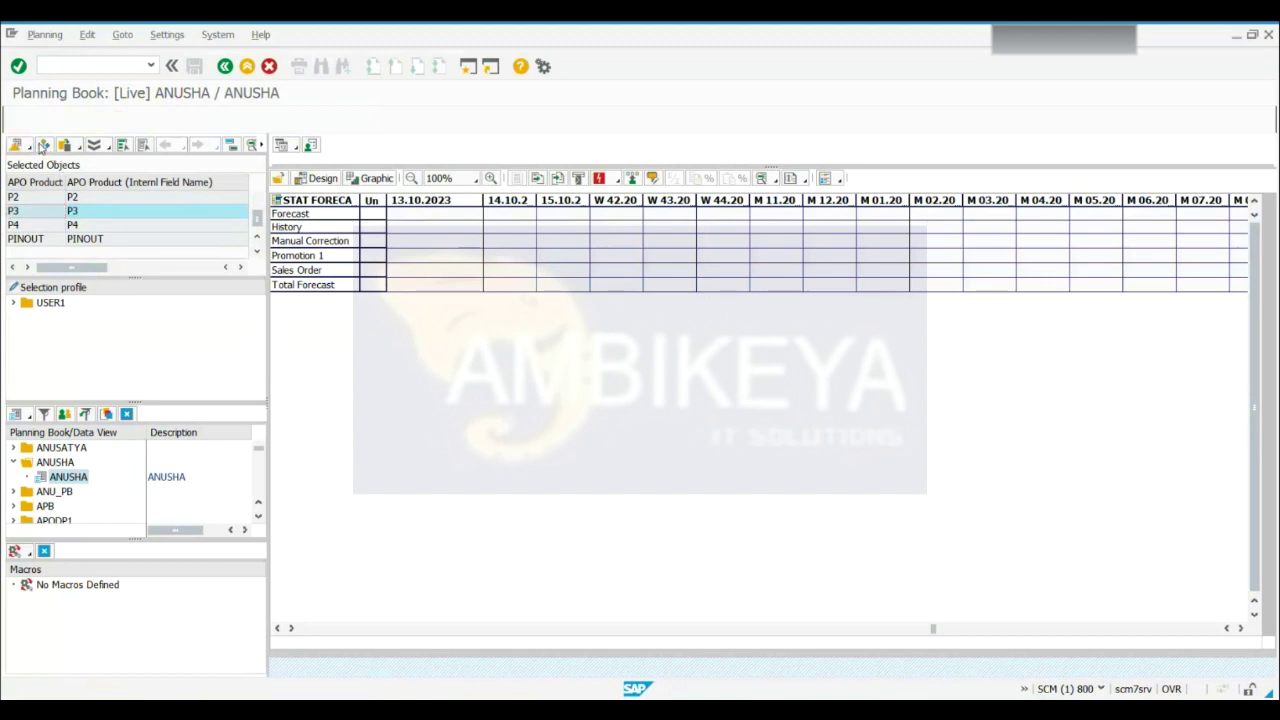
Reload the APO Product list for planning version 000 through the object selection, and select the History row in the planning table
click(42, 146)
click(203, 257)
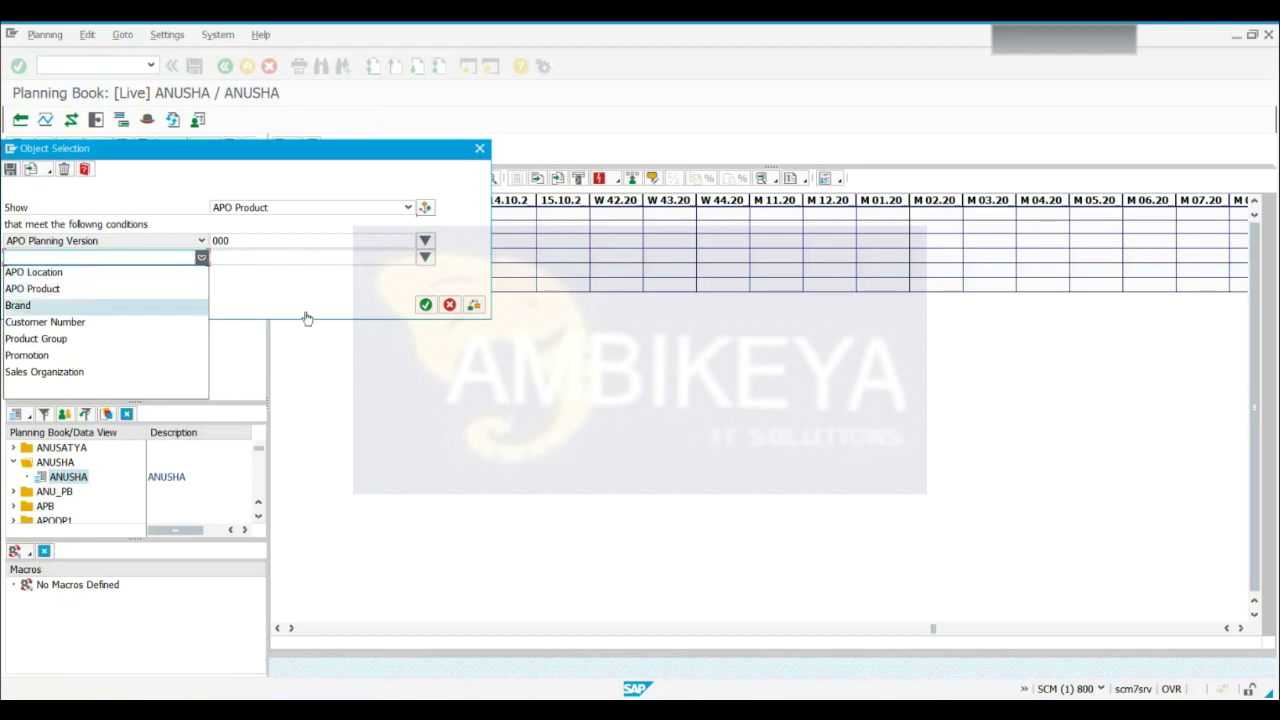
click(475, 155)
click(425, 305)
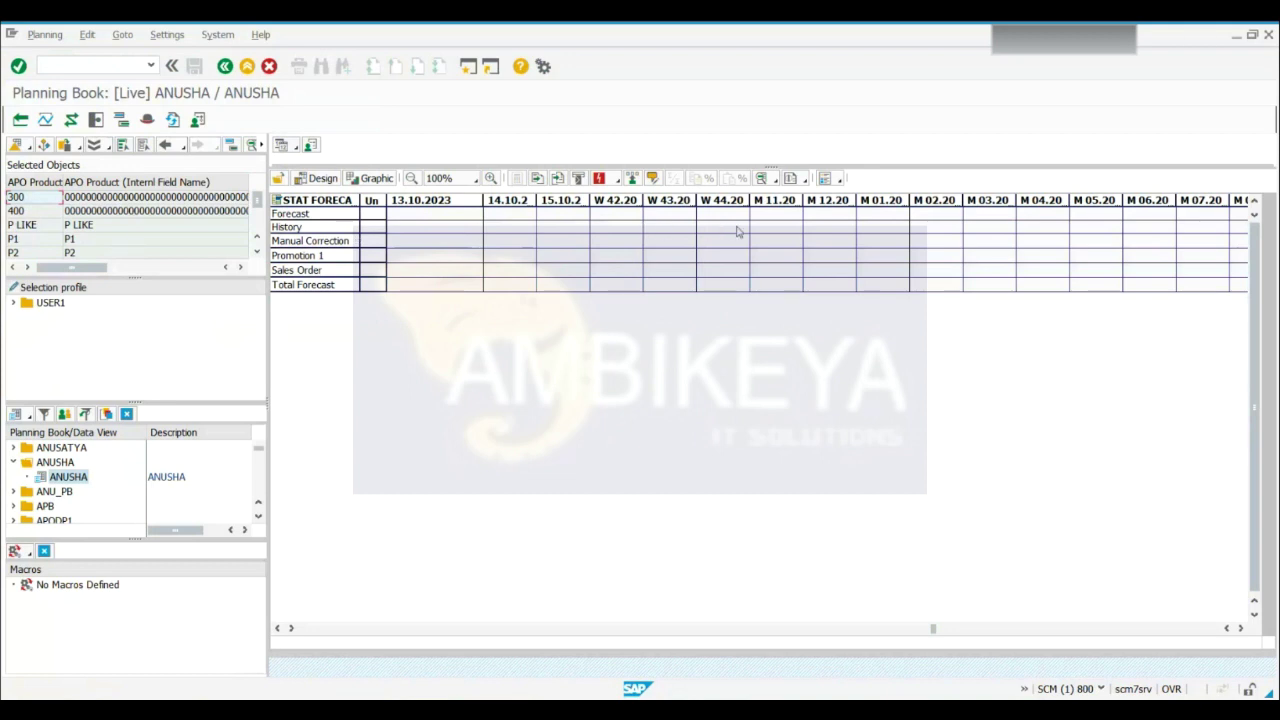
click(346, 228)
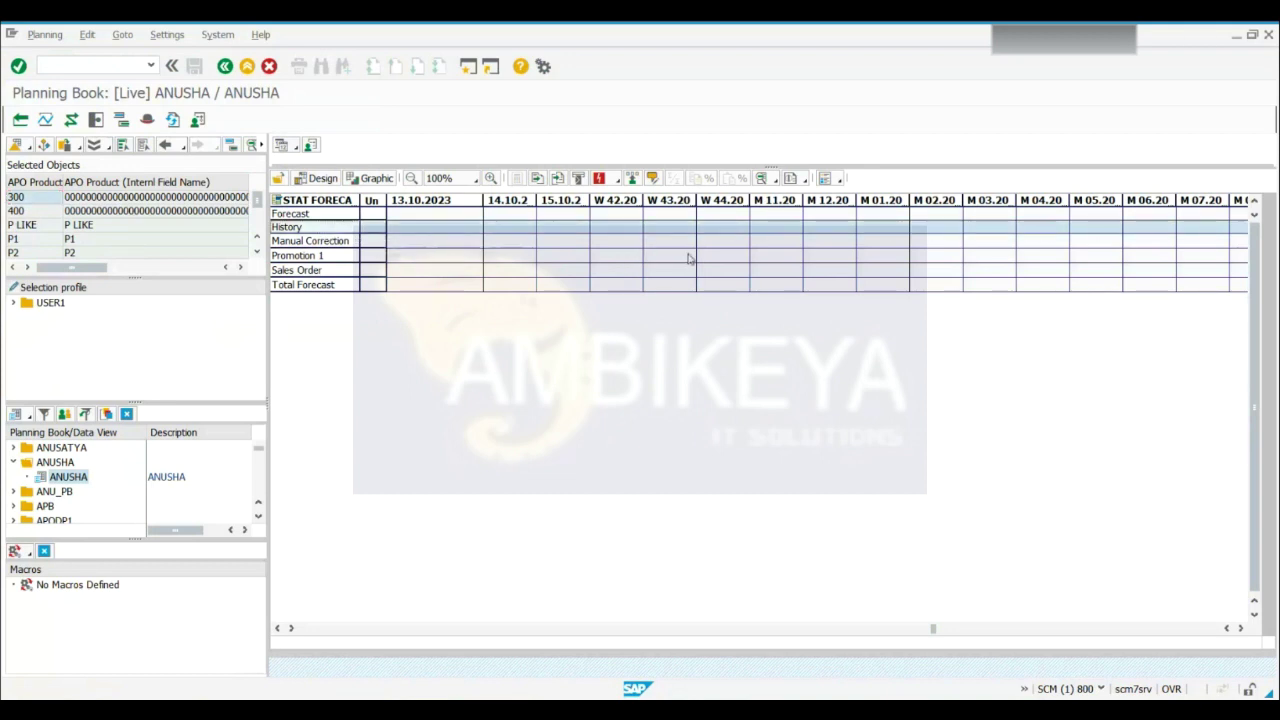
Check the standard order's creation date in the ECC Document Flow against the session notes, and return to the ANUSHA planning book
key(alt+Tab)
click(323, 549)
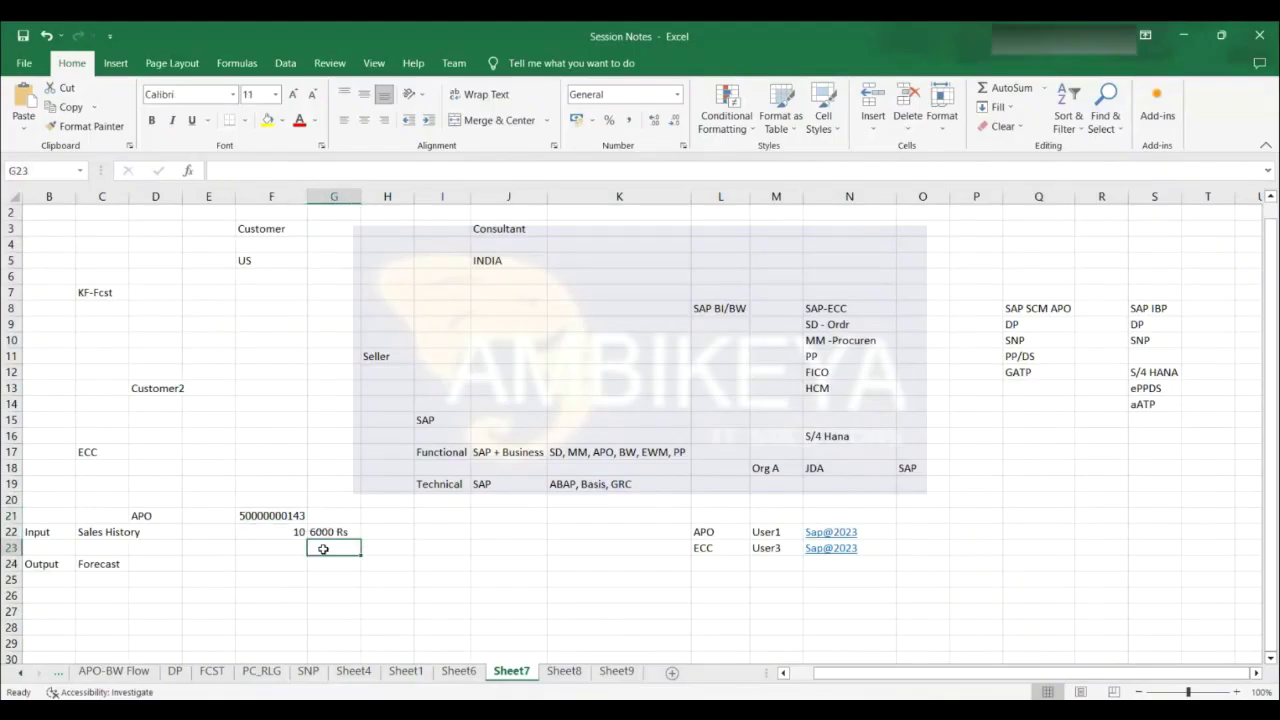
key(alt+Tab)
mouse_move(633, 690)
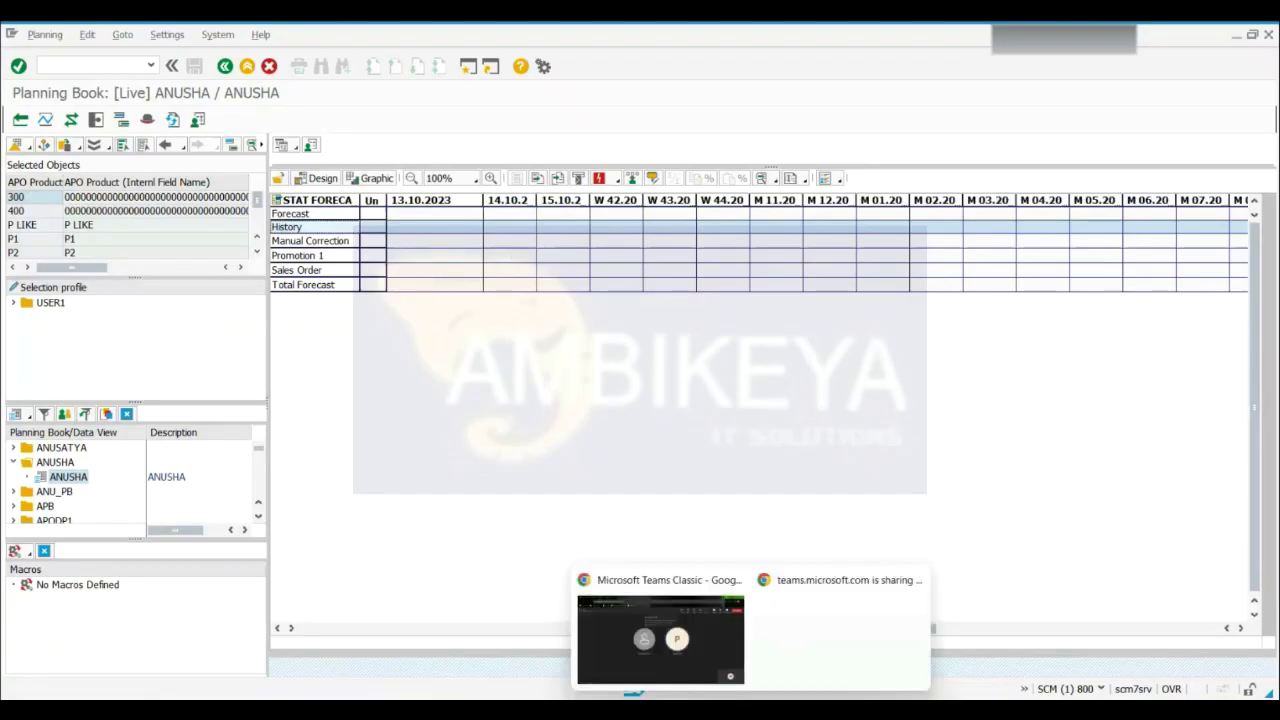
mouse_move(862, 700)
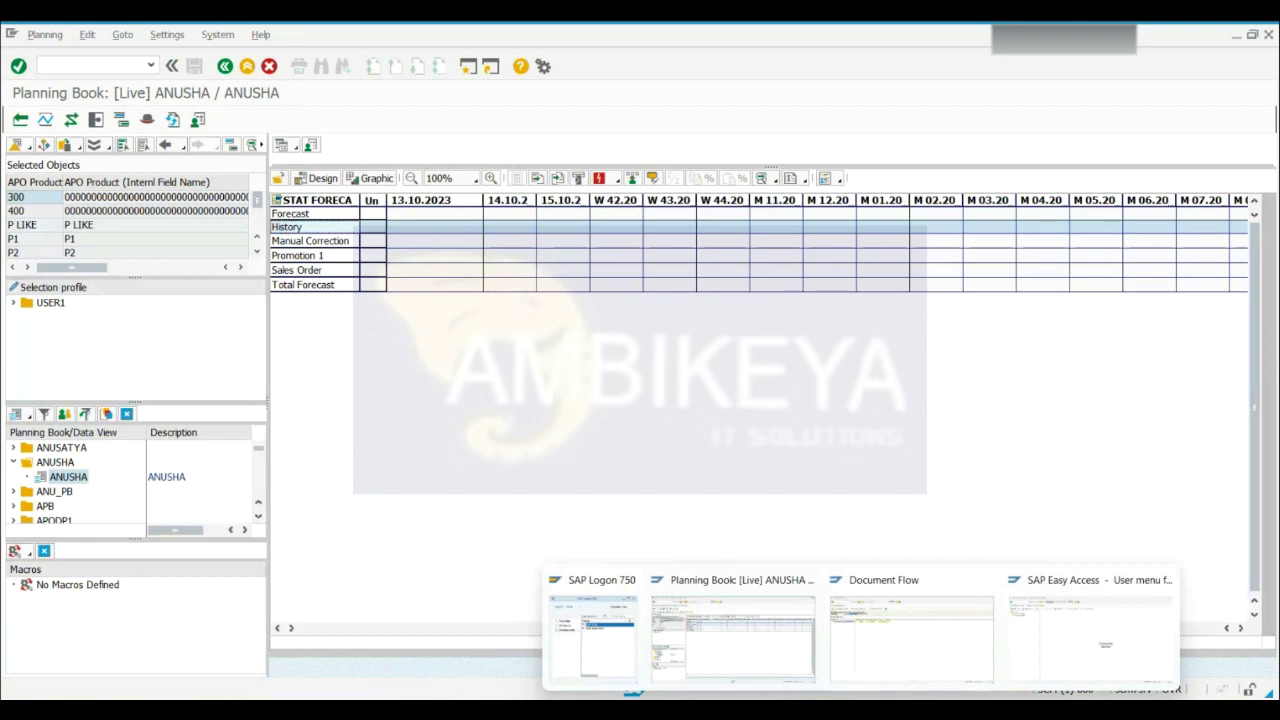
click(868, 636)
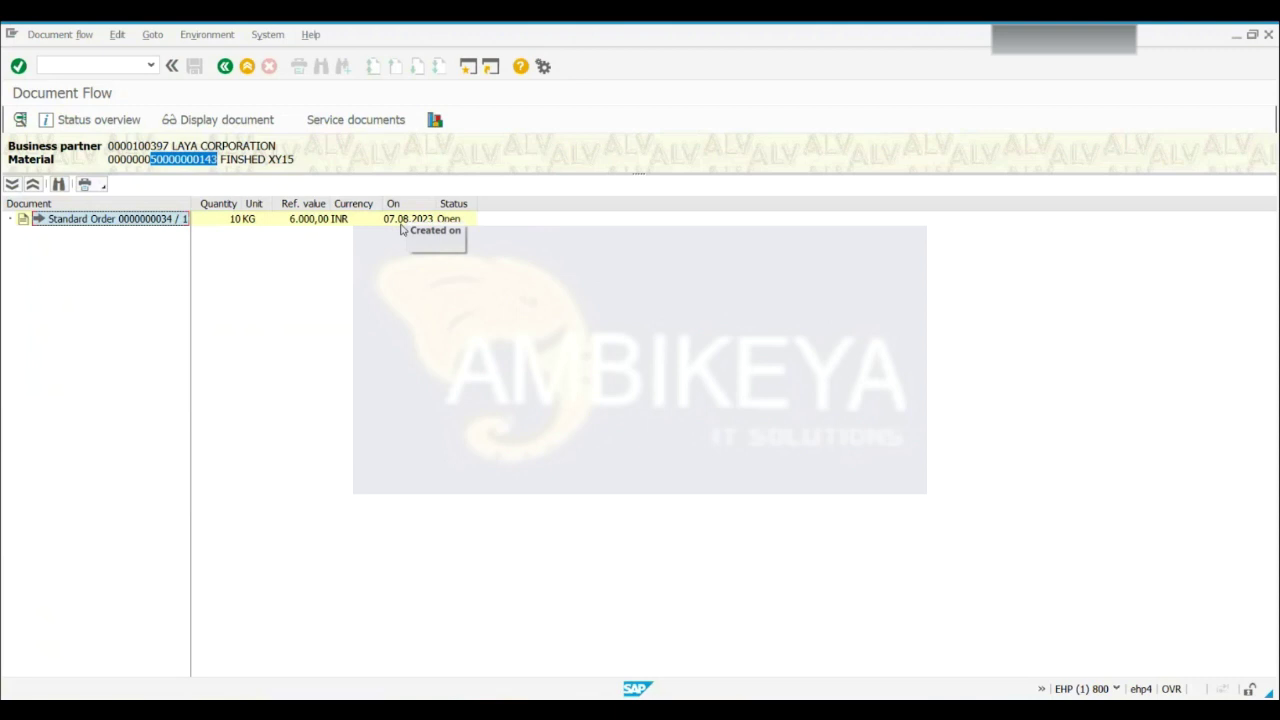
key(alt+Tab)
key(alt+Tab)
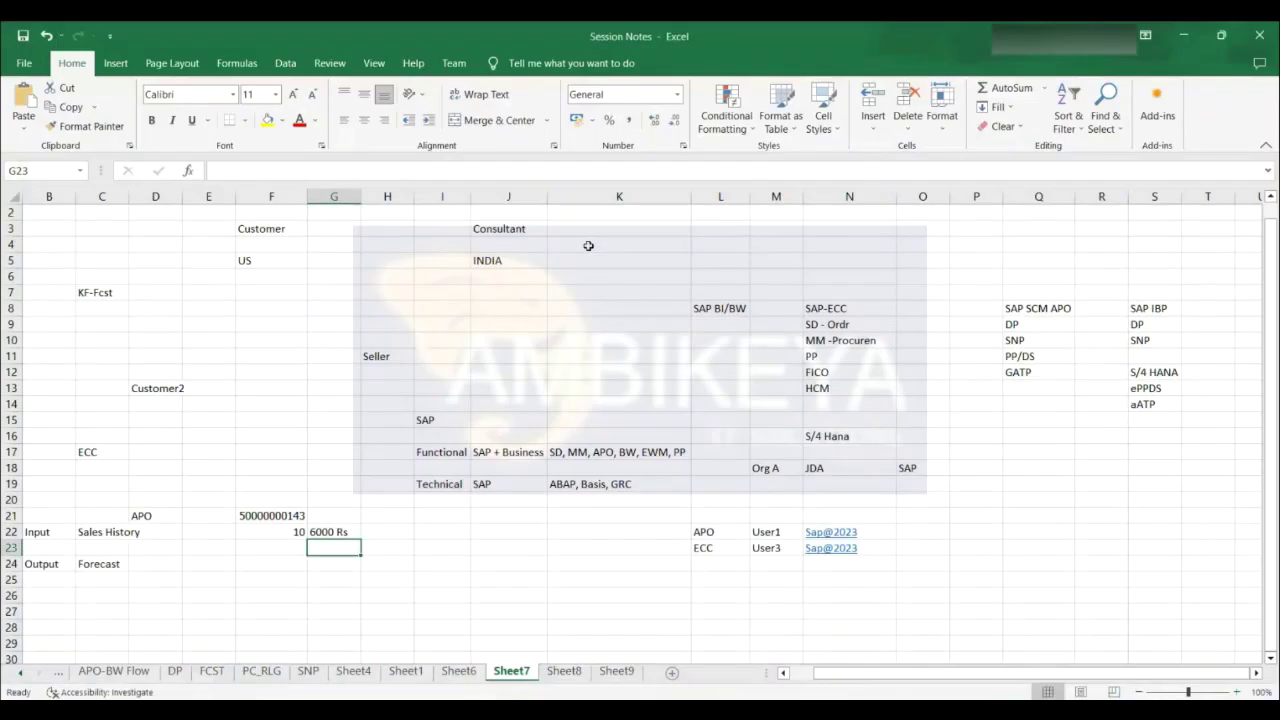
click(785, 643)
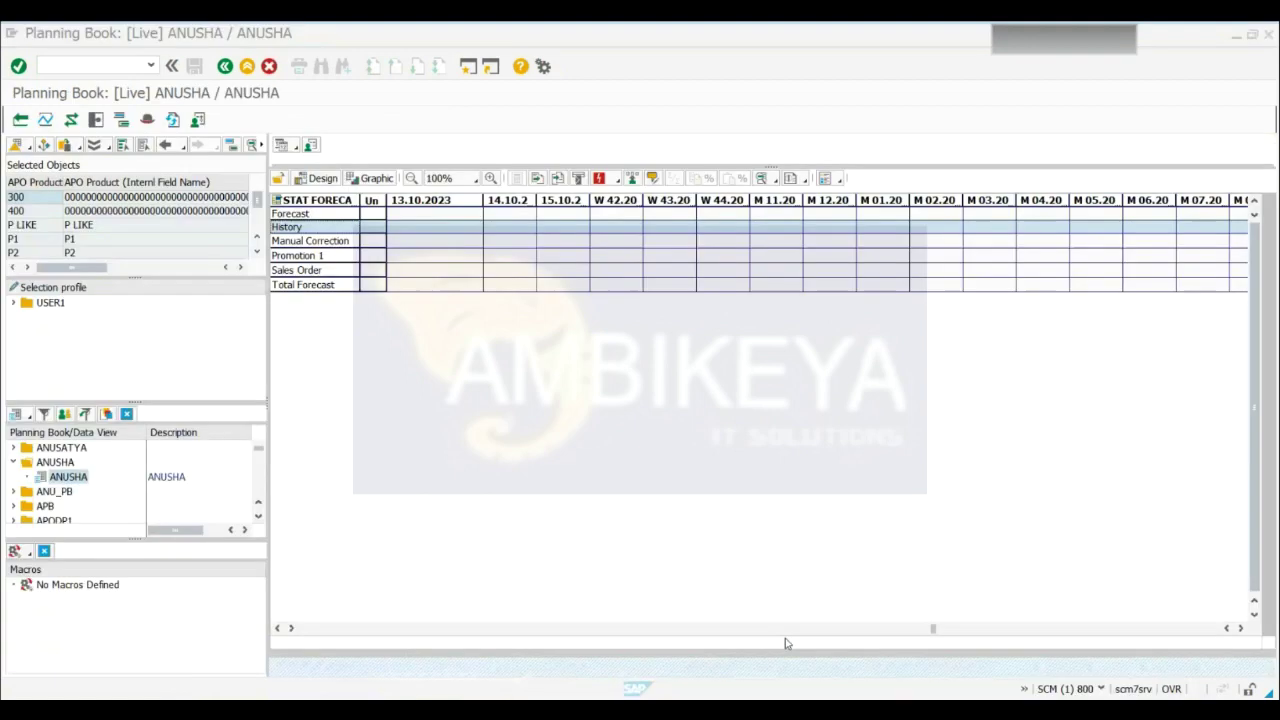
Widen the M 08.2023 column in the planning table and select its History cell
click(278, 628)
click(278, 628)
click(278, 628)
click(278, 628)
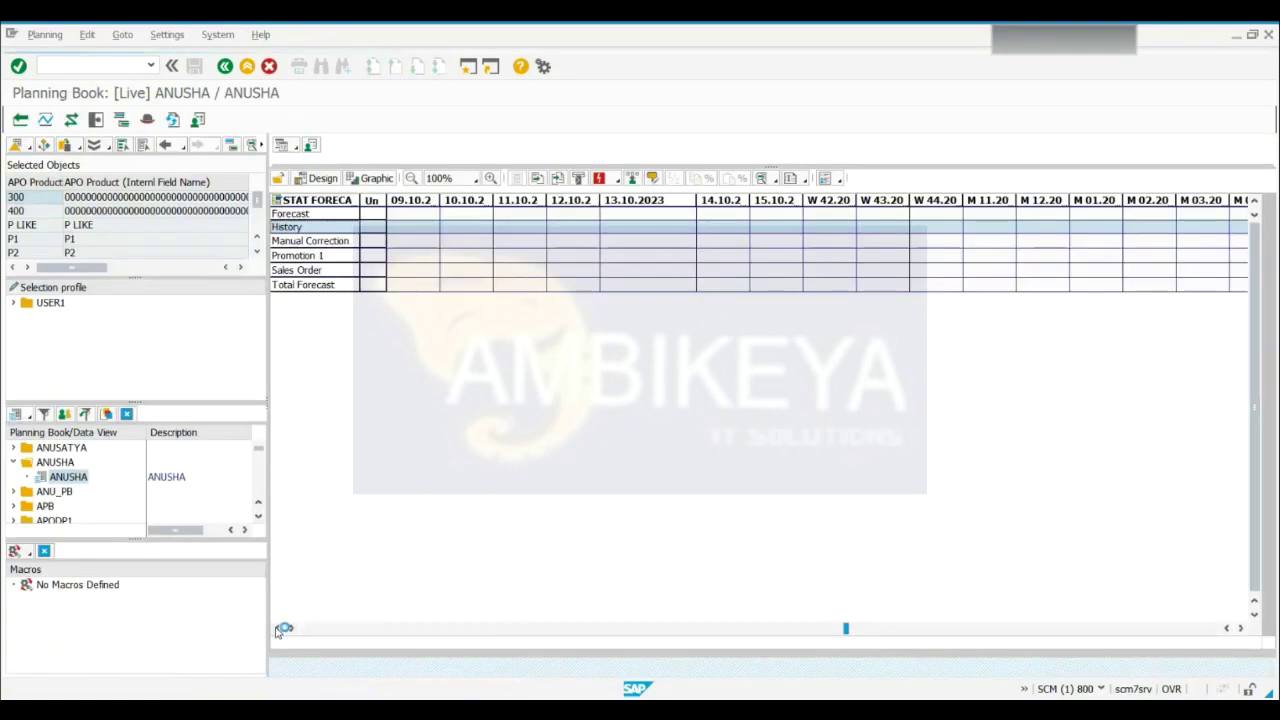
drag(846, 628, 737, 632)
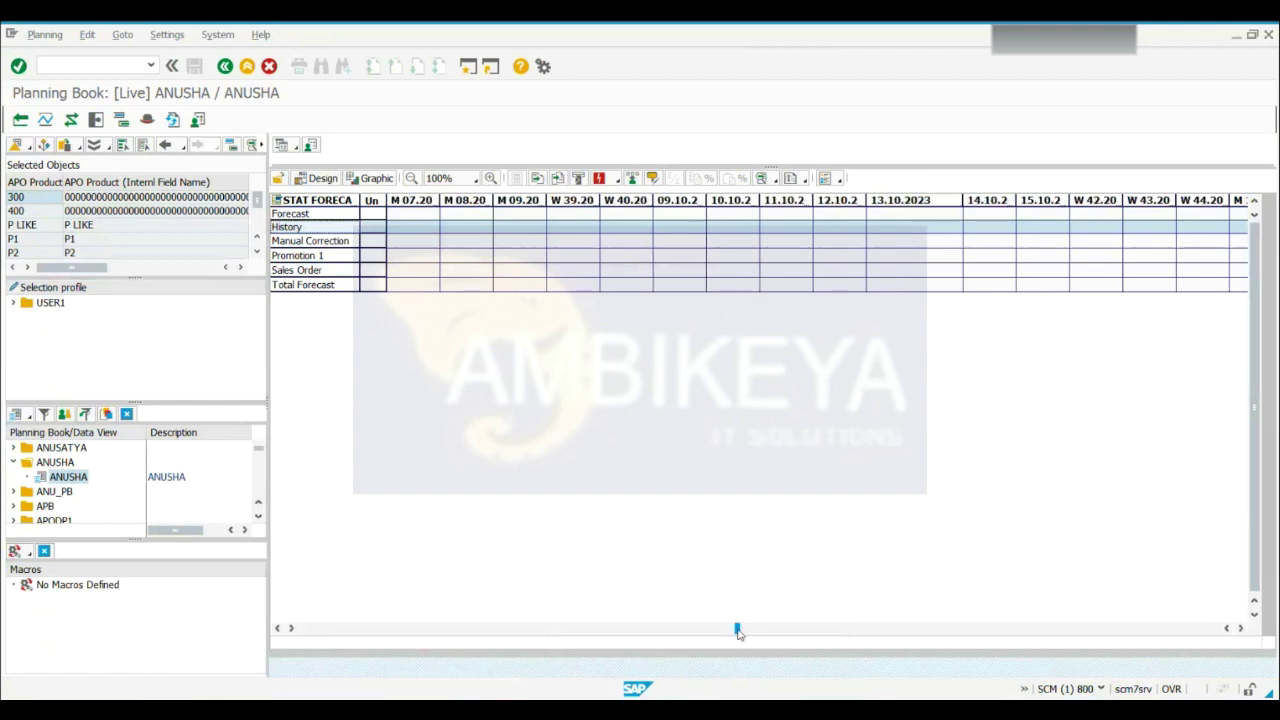
click(468, 200)
drag(490, 200, 538, 200)
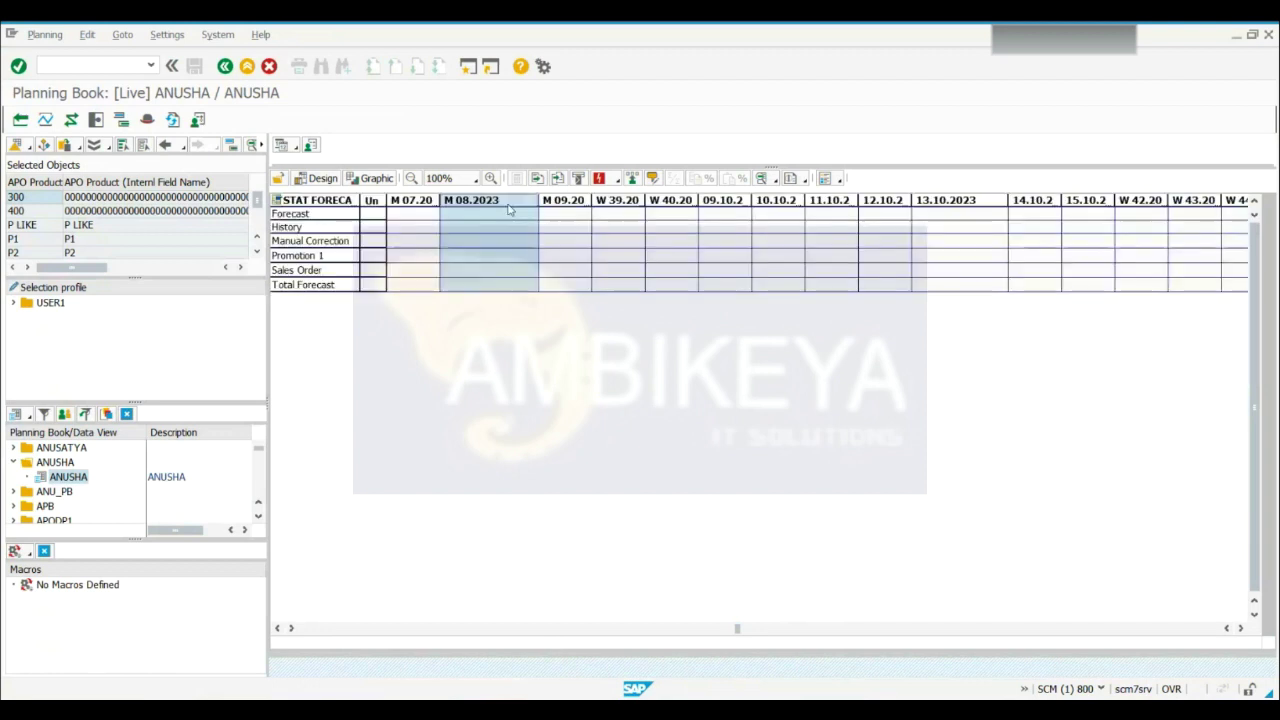
click(478, 230)
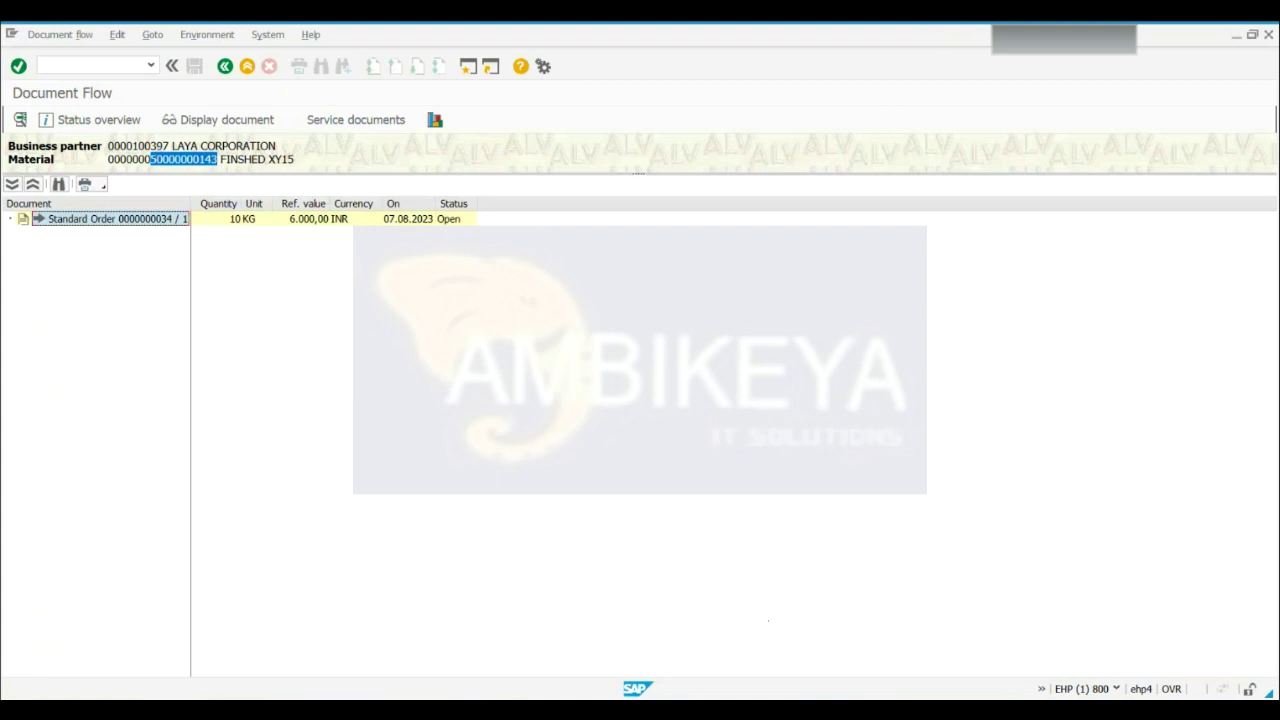
Switch to the SAP-SCM_APO Content workbook in Excel and select the BW component and BW-APO Integration topic under Demand Planning
mouse_move(751, 705)
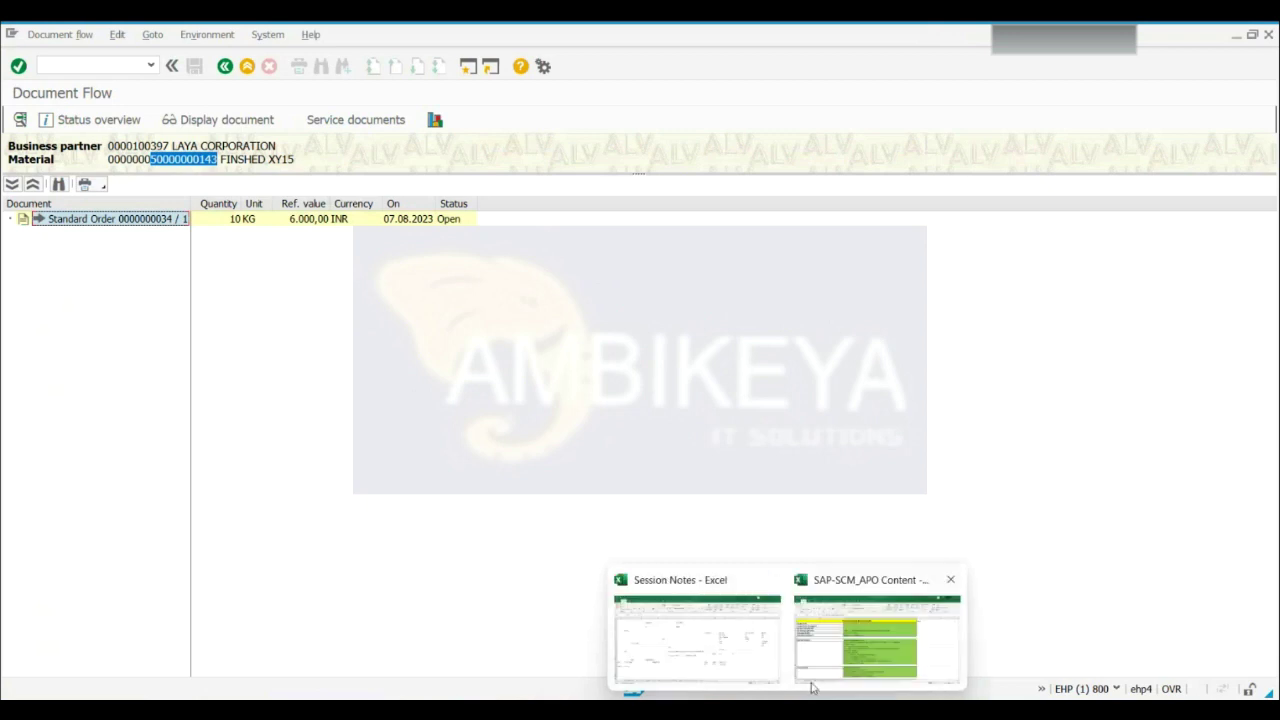
click(816, 670)
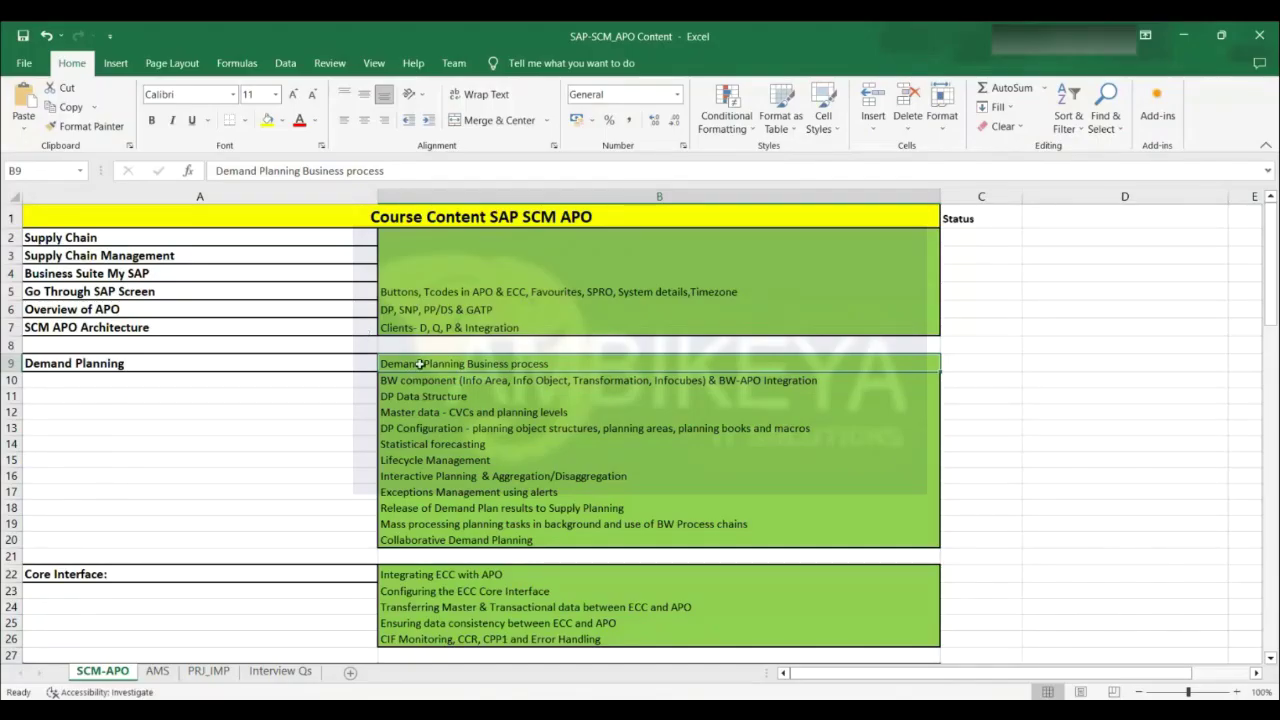
click(474, 383)
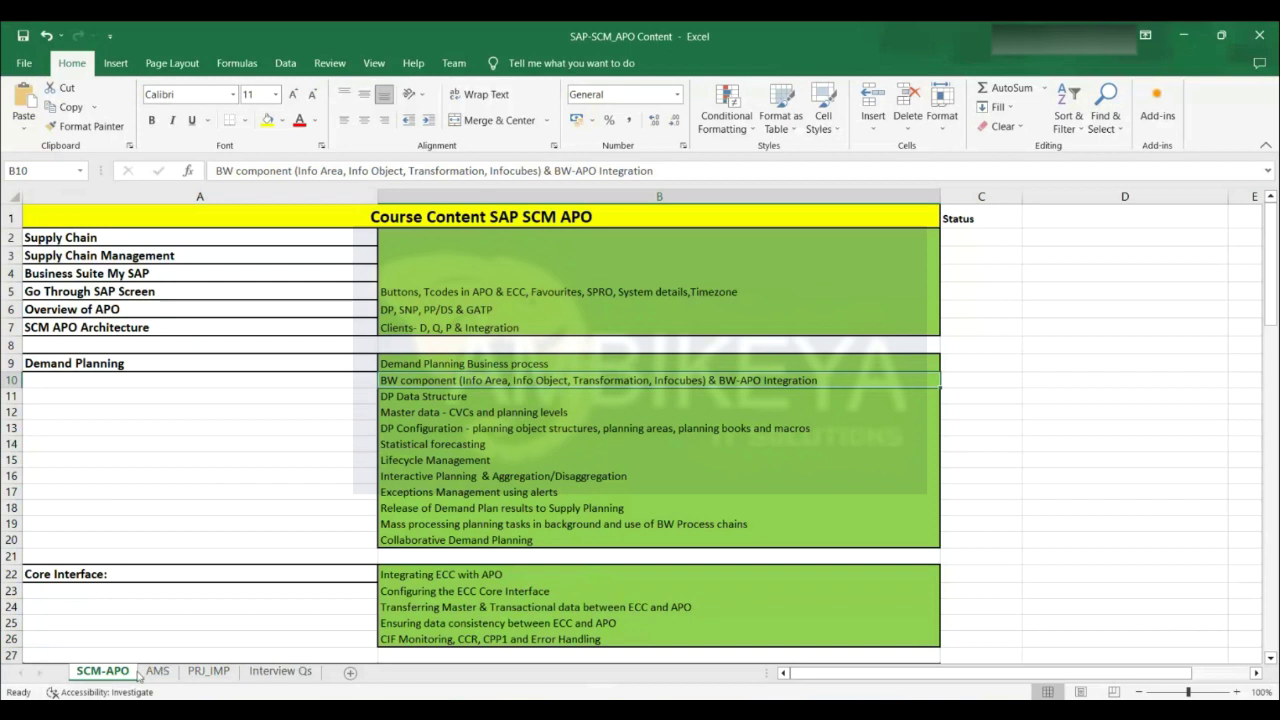
Show the APO-BW Flow sheet in the Session Notes workbook and trace the flow from the ECC/BW source to the Planning Book box
click(743, 642)
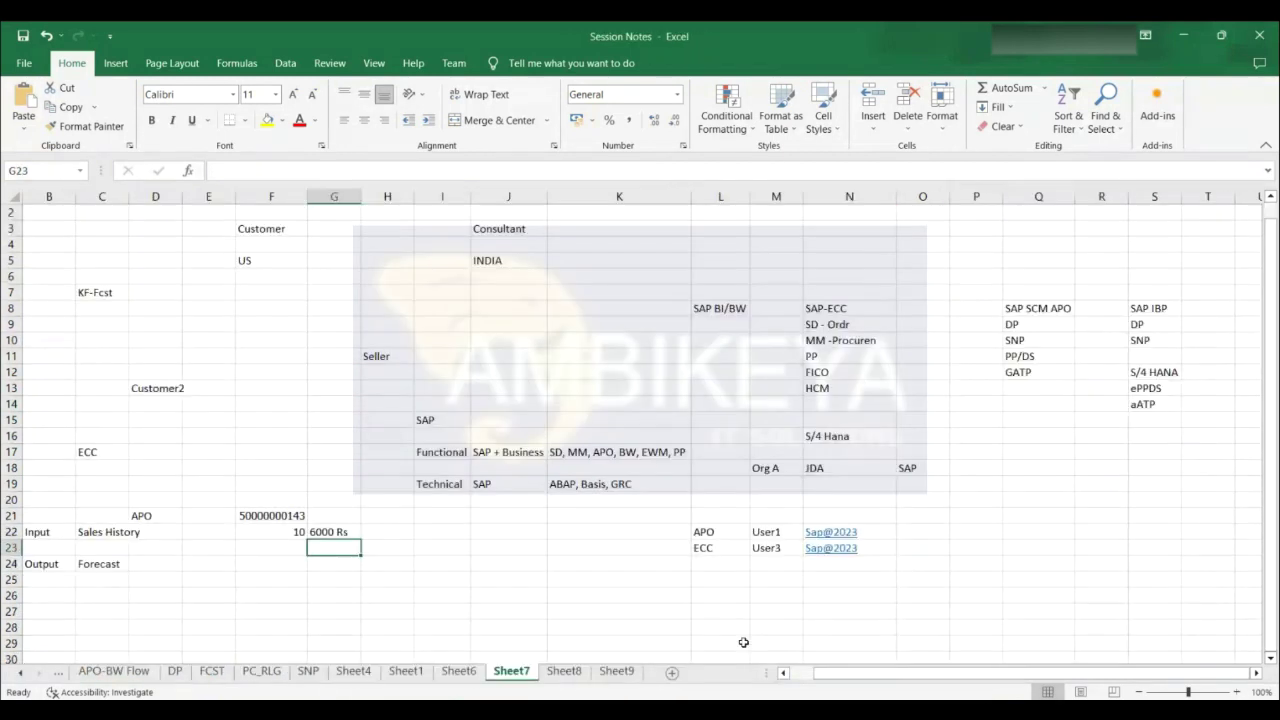
click(224, 679)
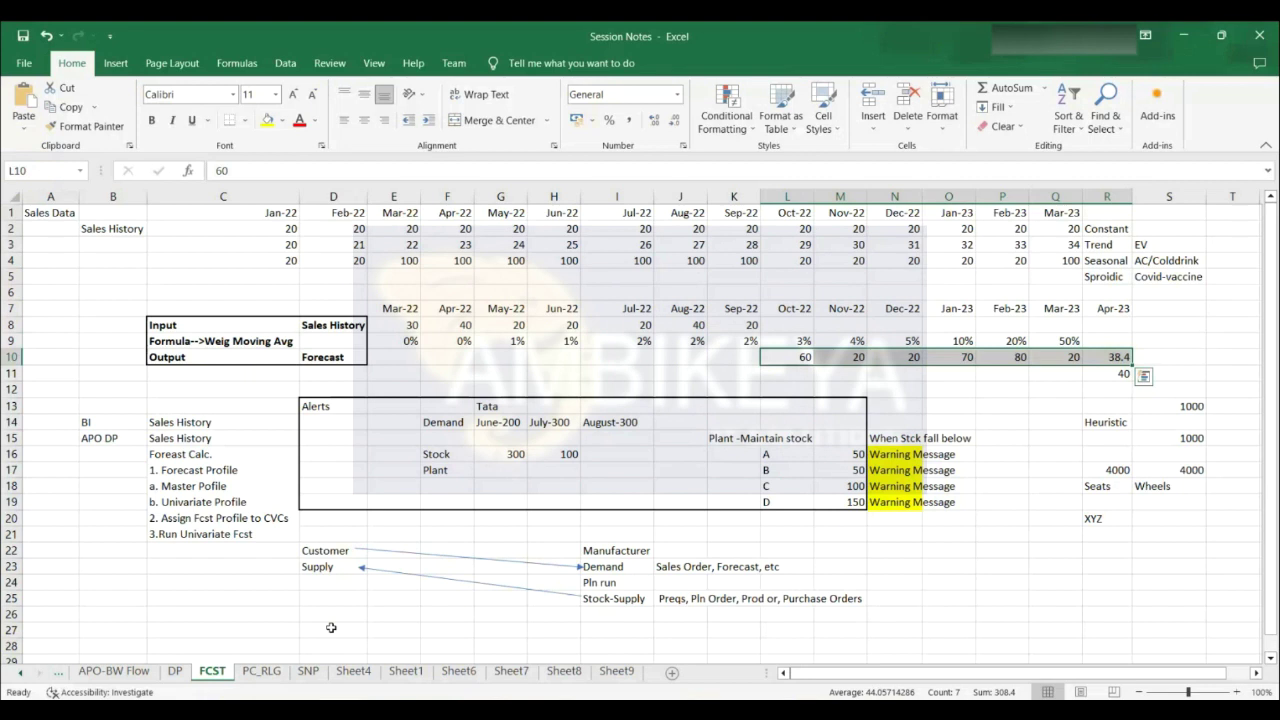
click(175, 671)
click(142, 674)
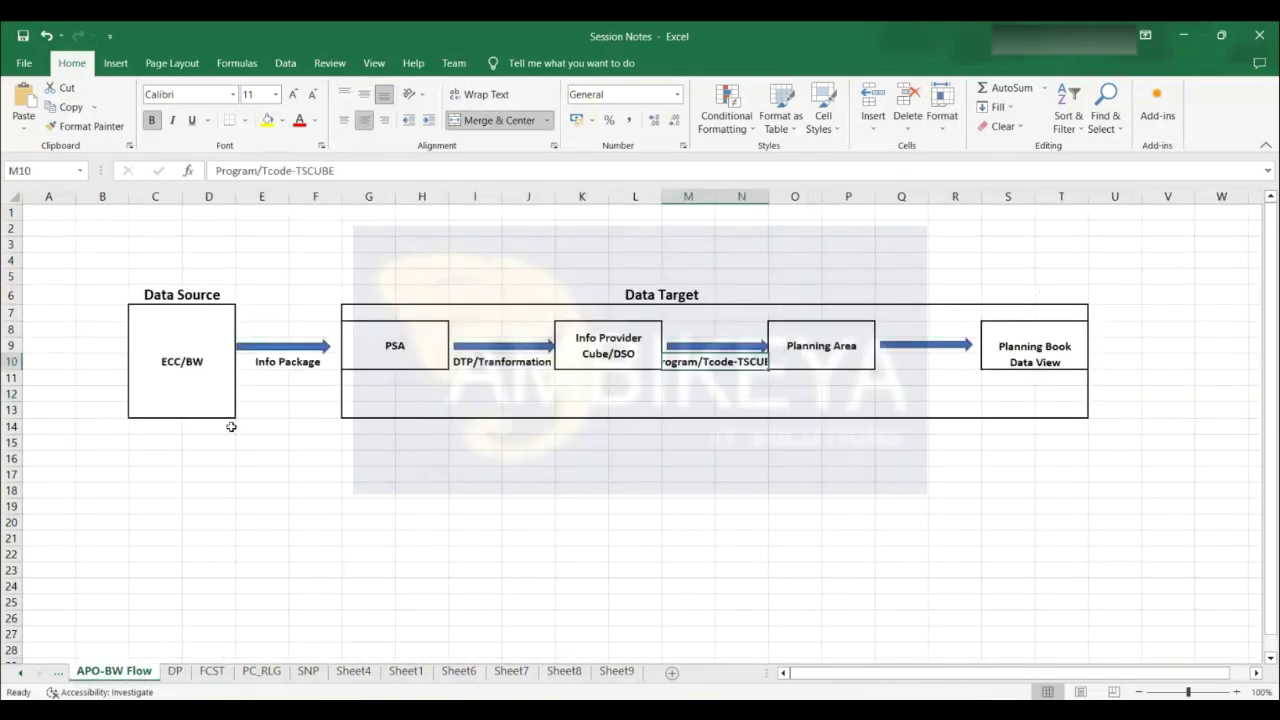
mouse_move(752, 710)
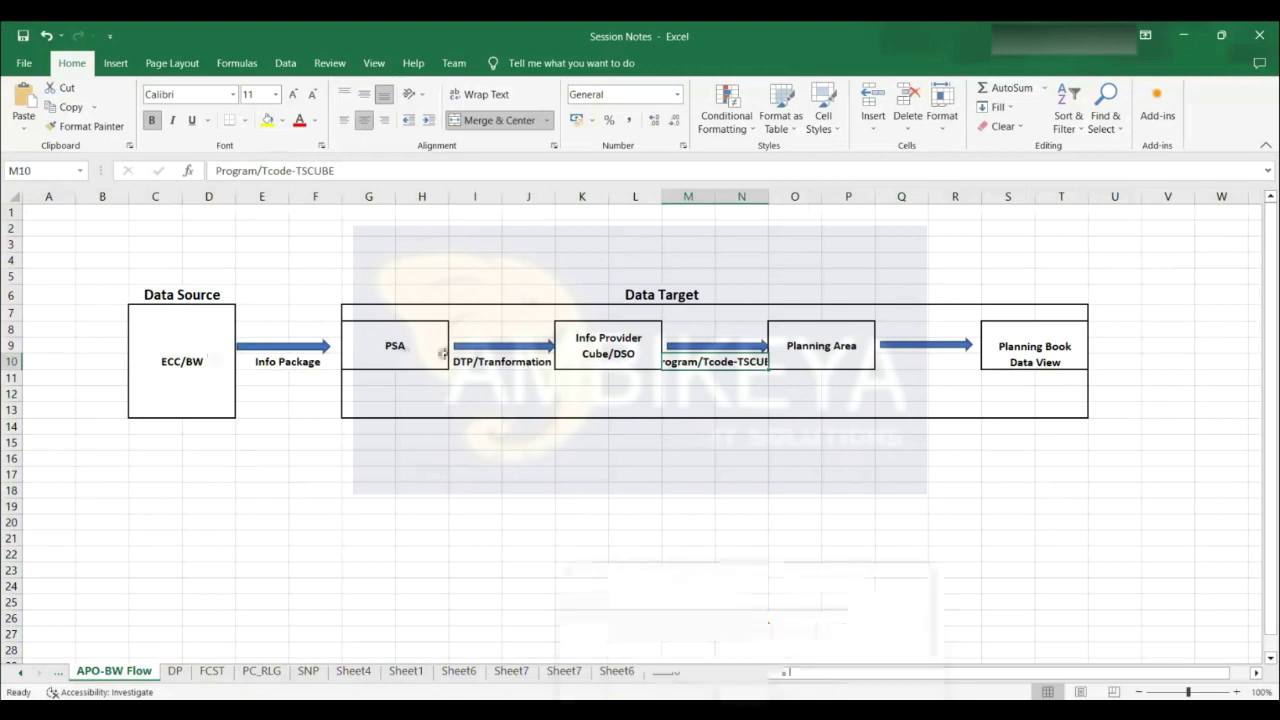
click(163, 331)
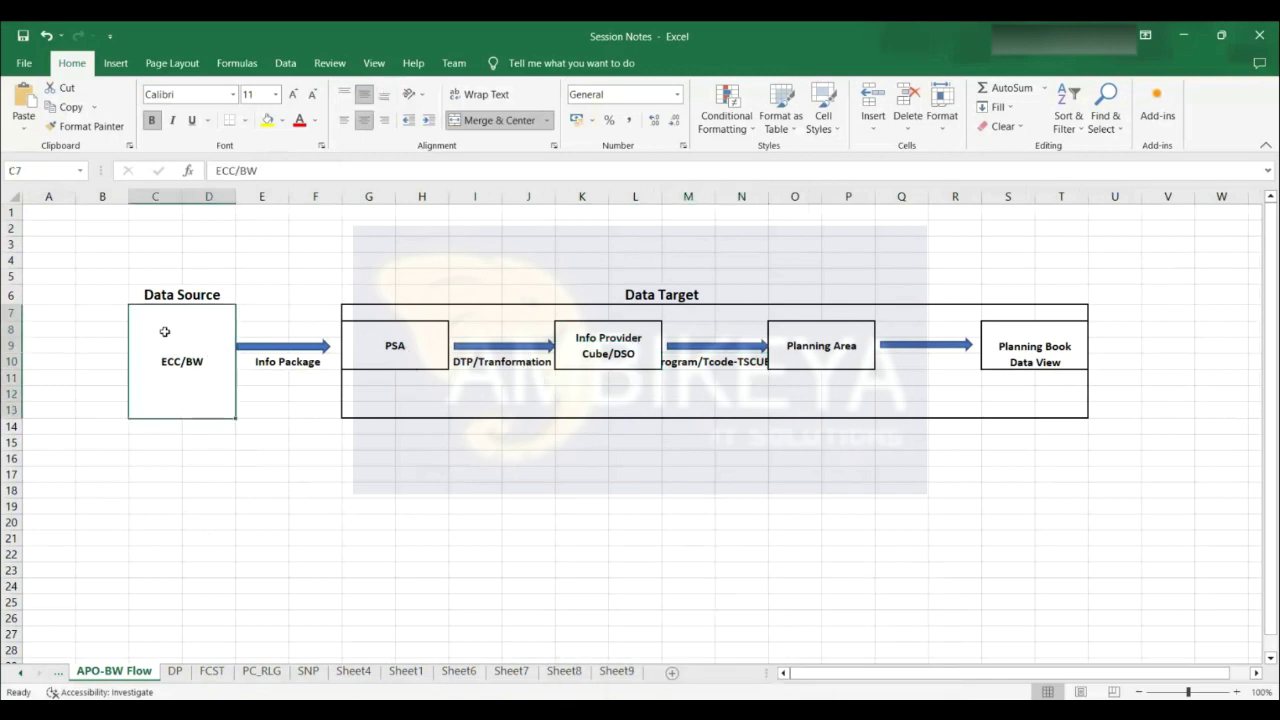
click(1035, 366)
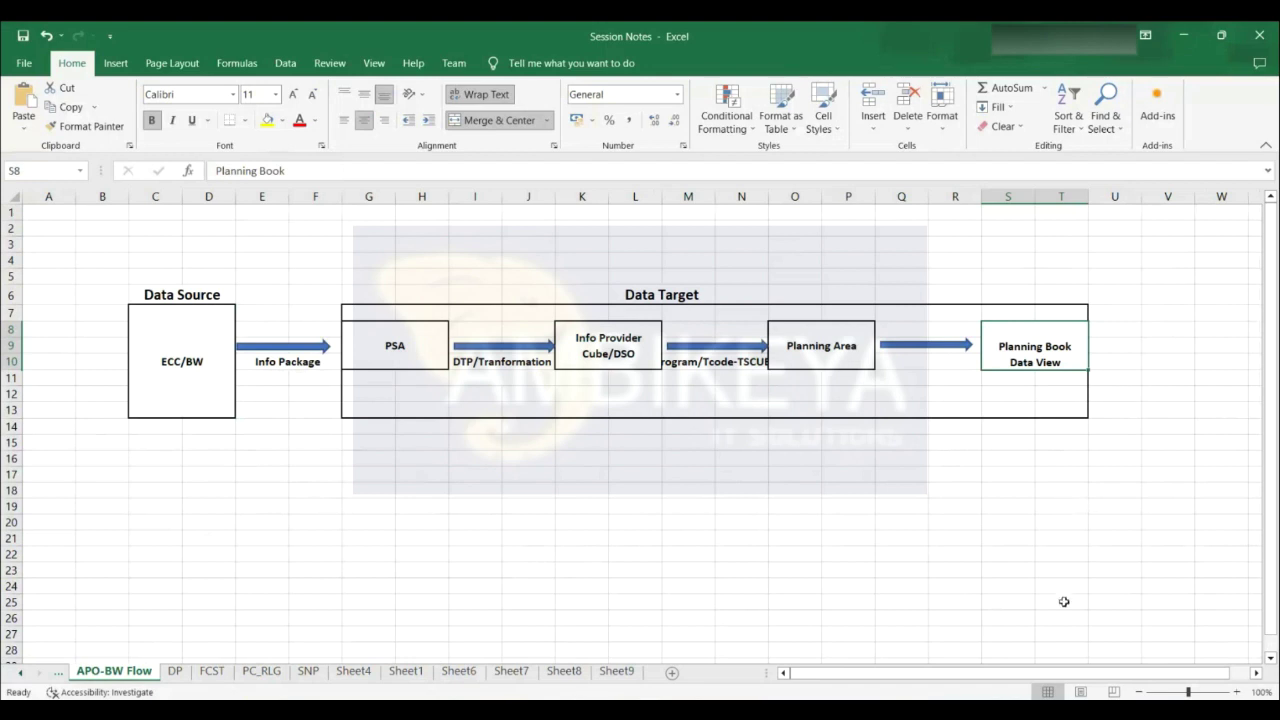
Review the BW component topic in the SAP-SCM_APO Content workbook again, and return to the APO-BW flow diagram
mouse_move(790, 712)
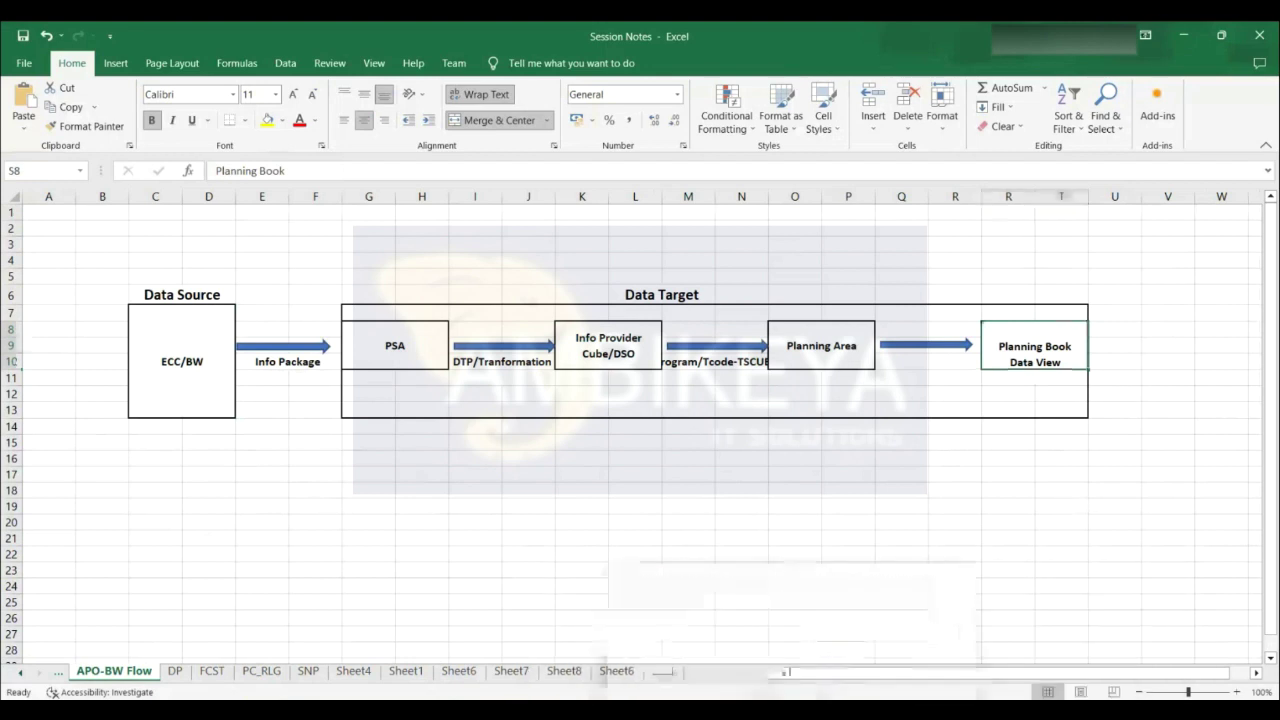
key(alt+Tab)
key(alt+Tab)
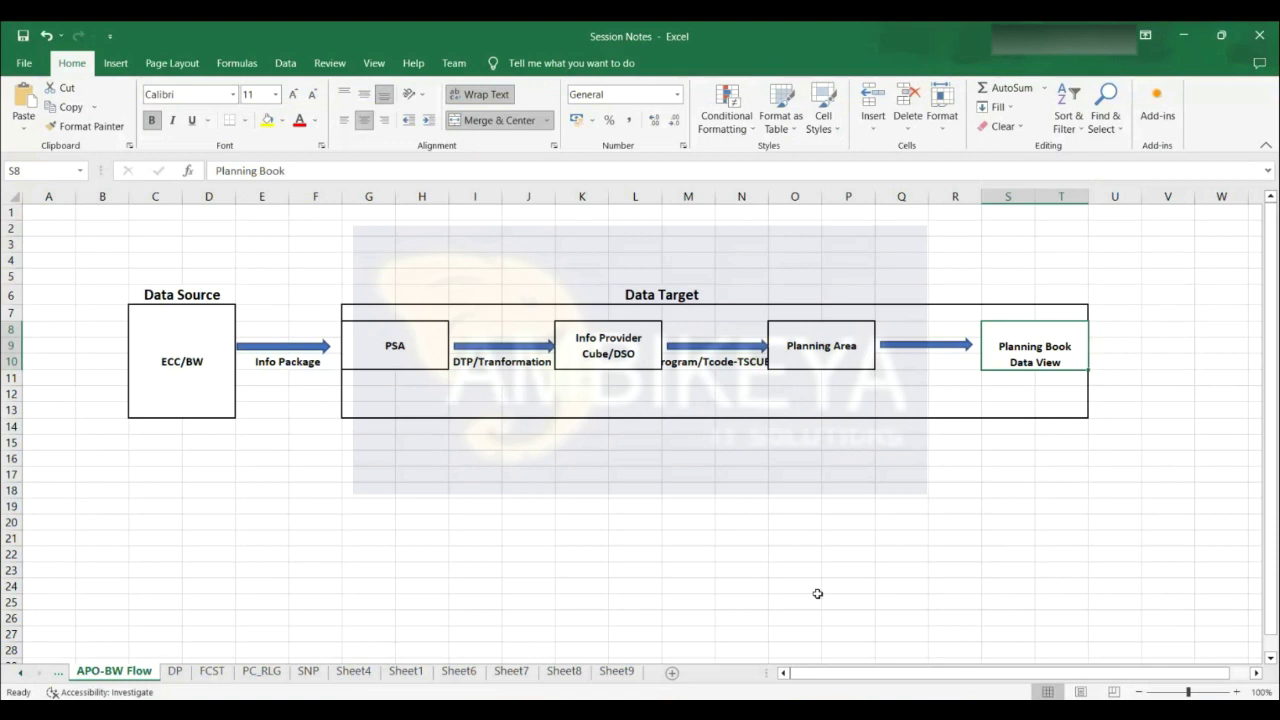
click(875, 637)
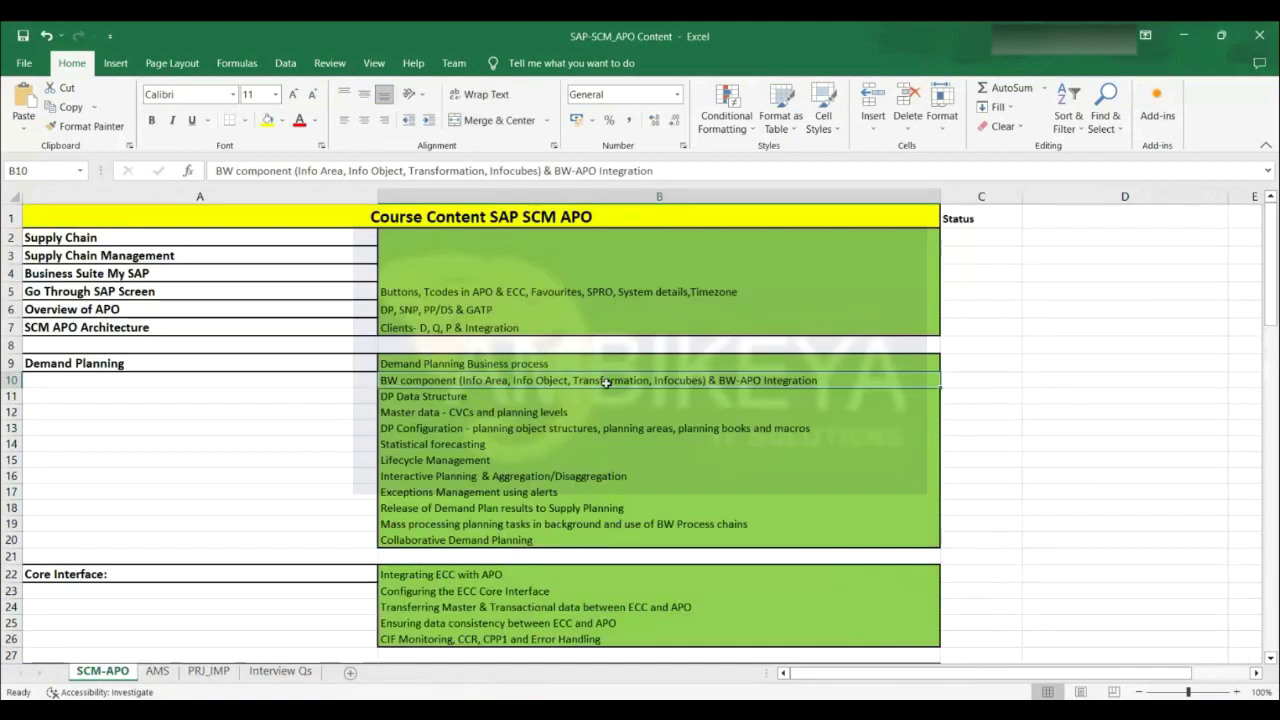
click(1181, 36)
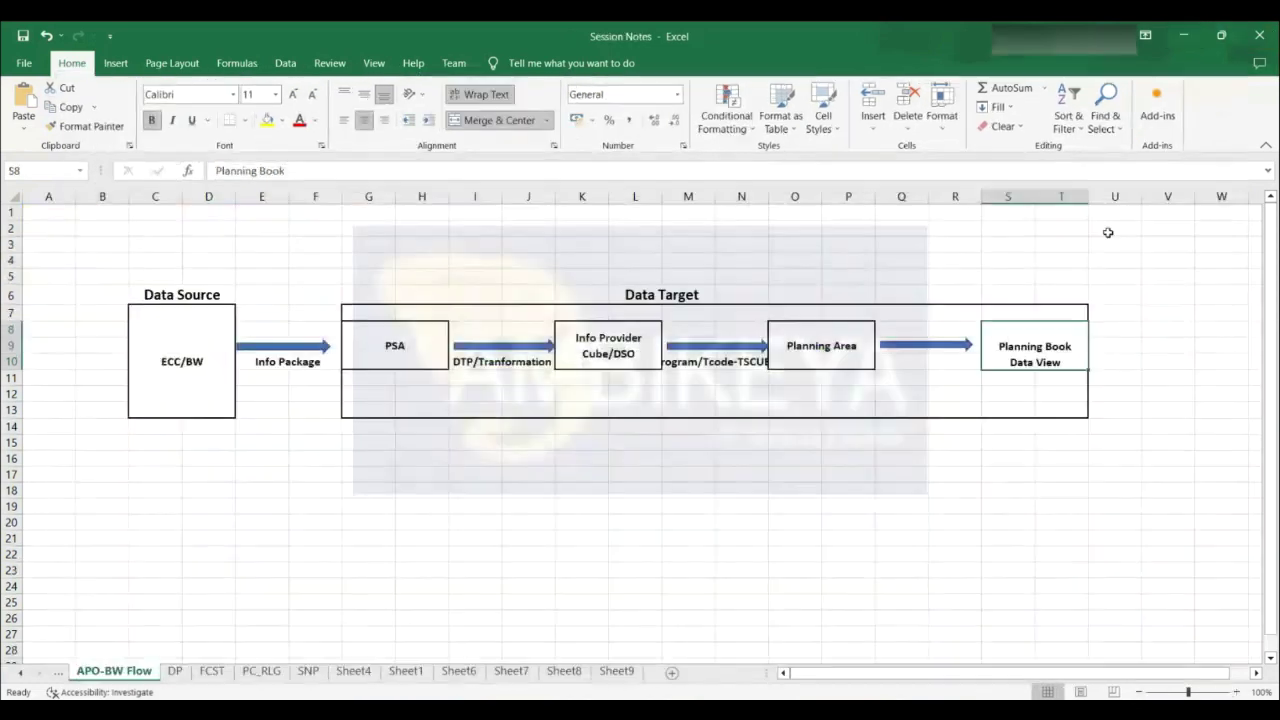
click(823, 712)
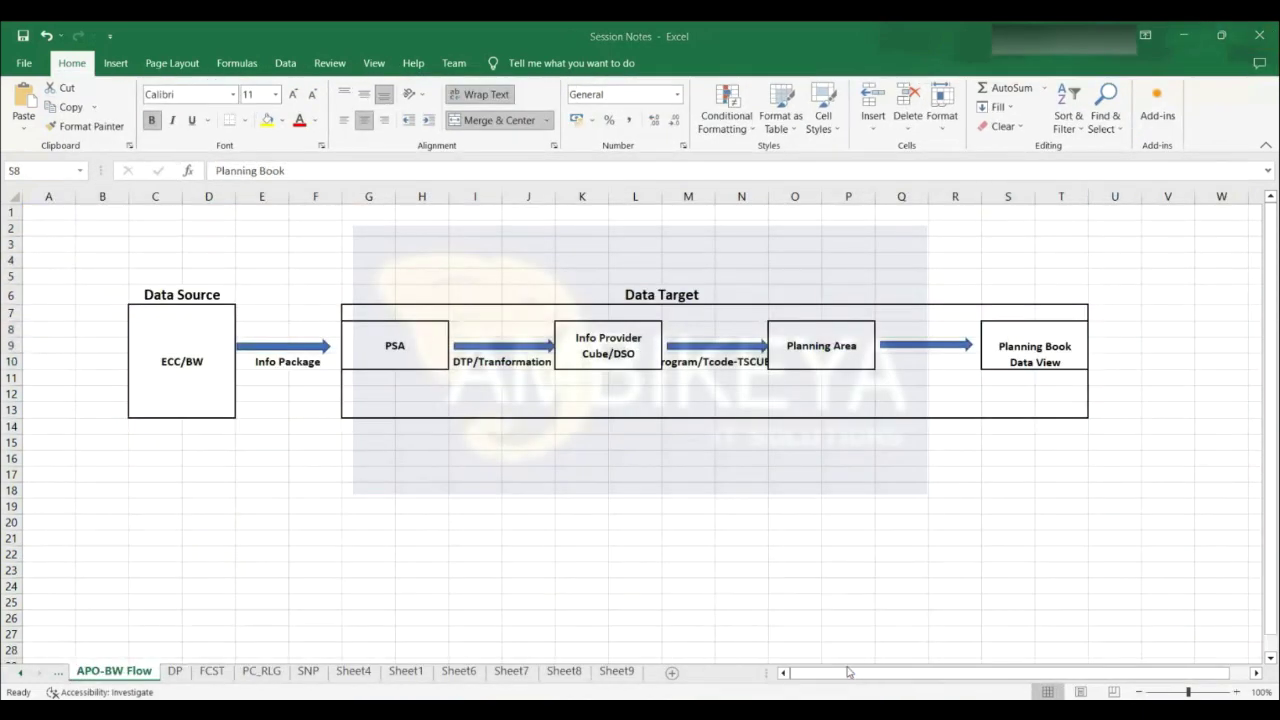